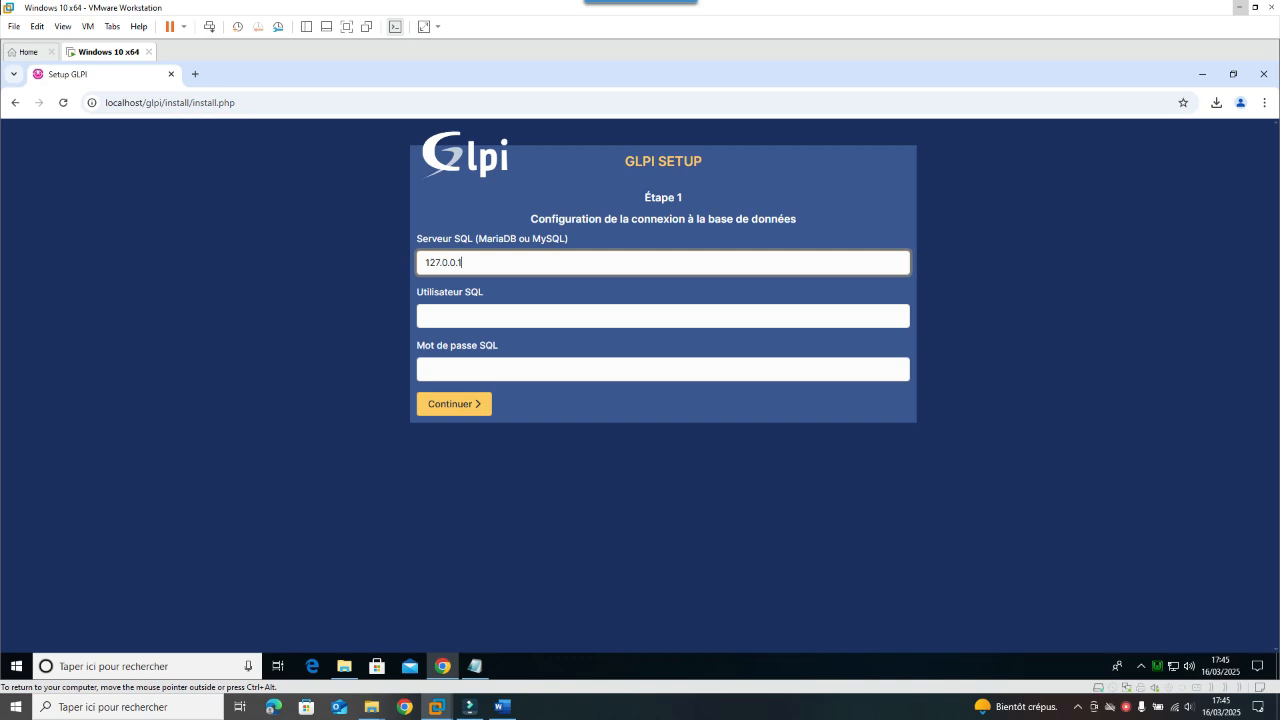
Step: Set the SQL server to localhost and enter the SQL user name and its password
key("BackSpace")
key("BackSpace")
key("BackSpace")
key("BackSpace")
key("BackSpace")
key("BackSpace")
key("BackSpace")
key("BackSpace")
type("localhost")
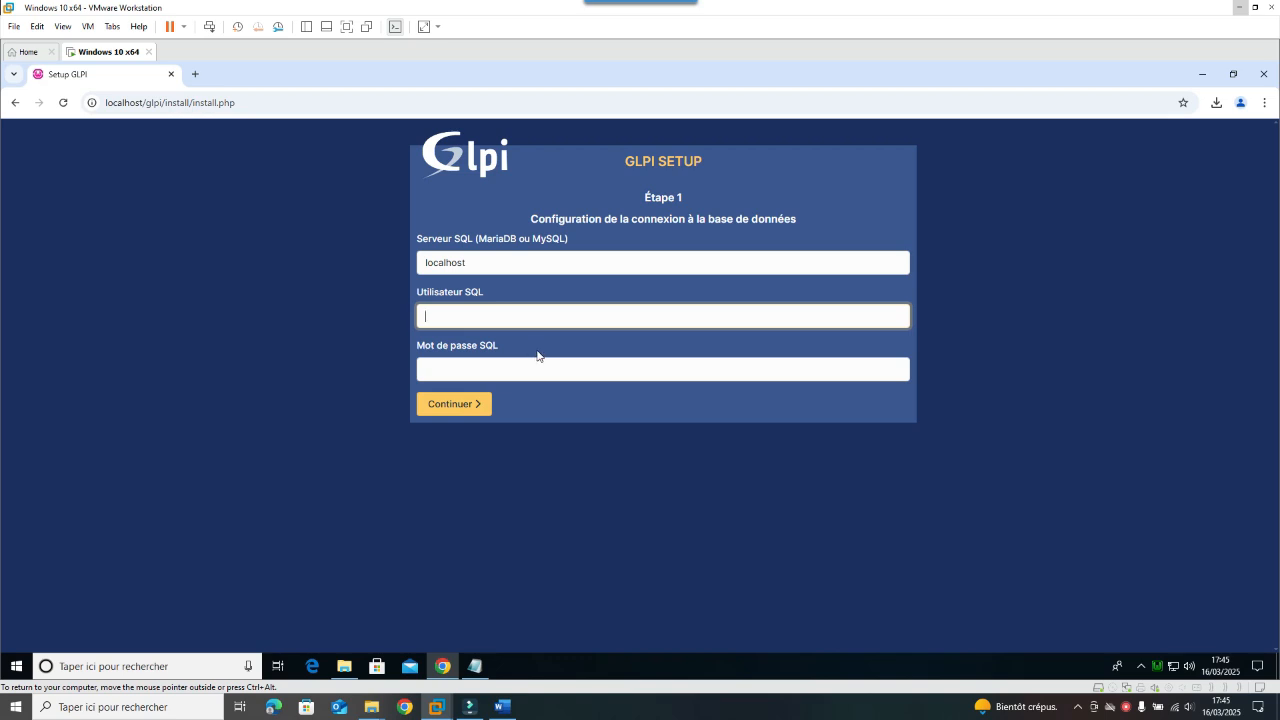
type("adm.infdr")
key("Tab")
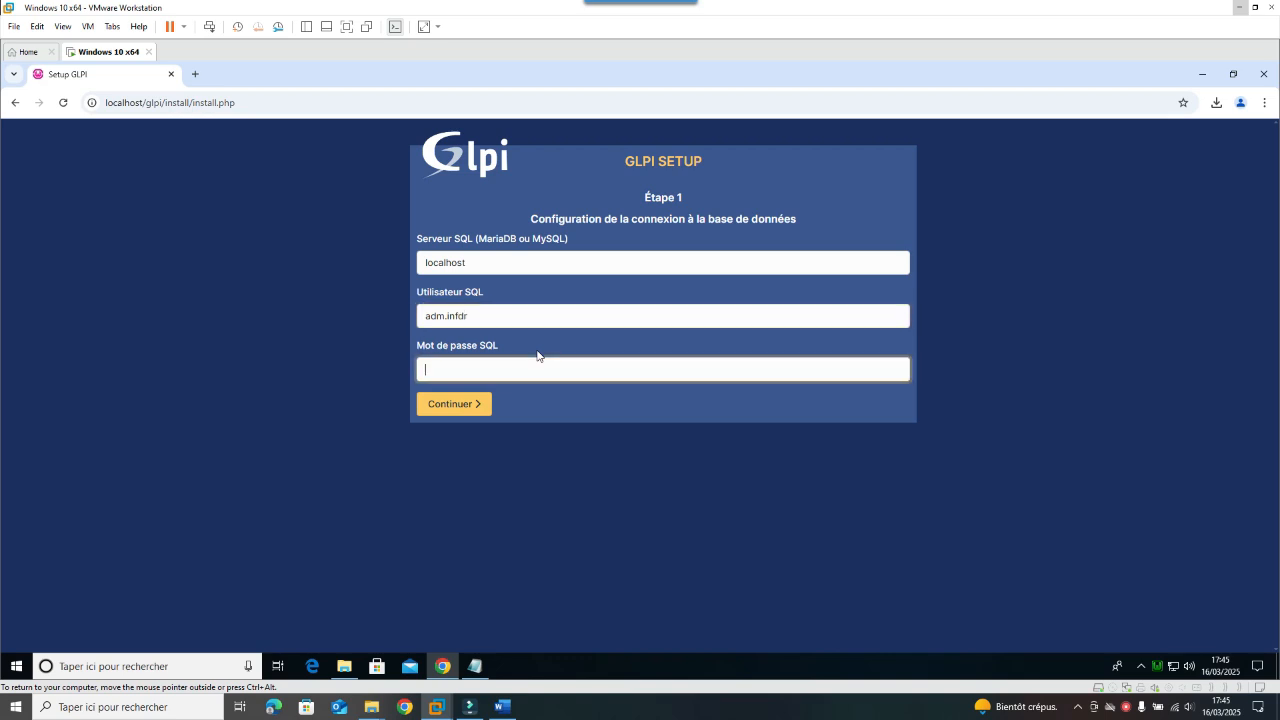
type("••••••")
Step: Submit the connection settings and choose the existing infdr database to initialise it
left_click(472, 402)
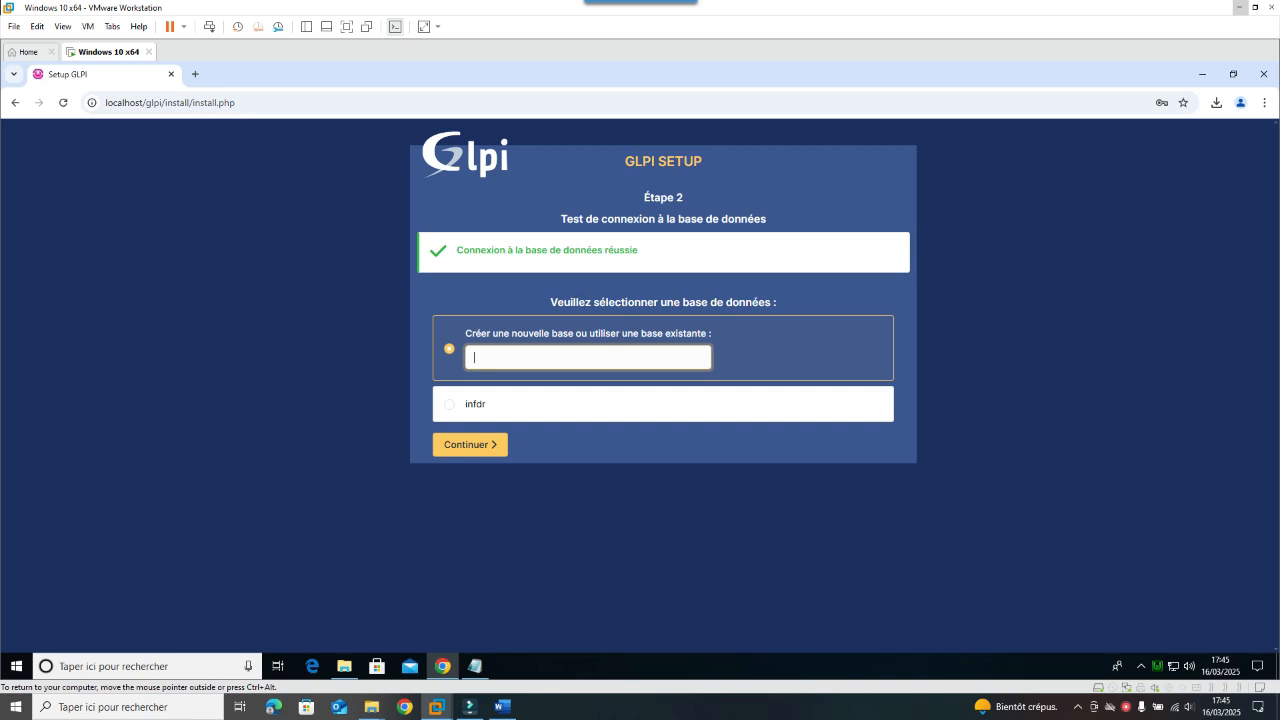
left_click(450, 410)
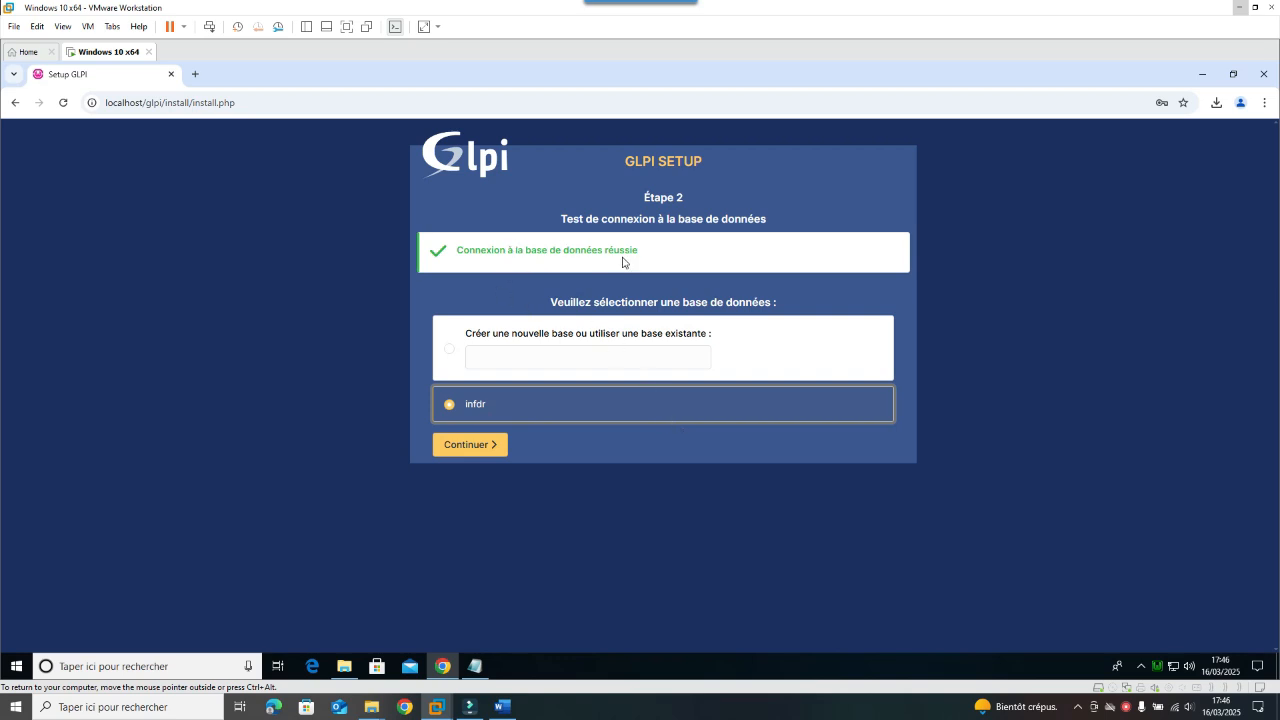
left_click(492, 447)
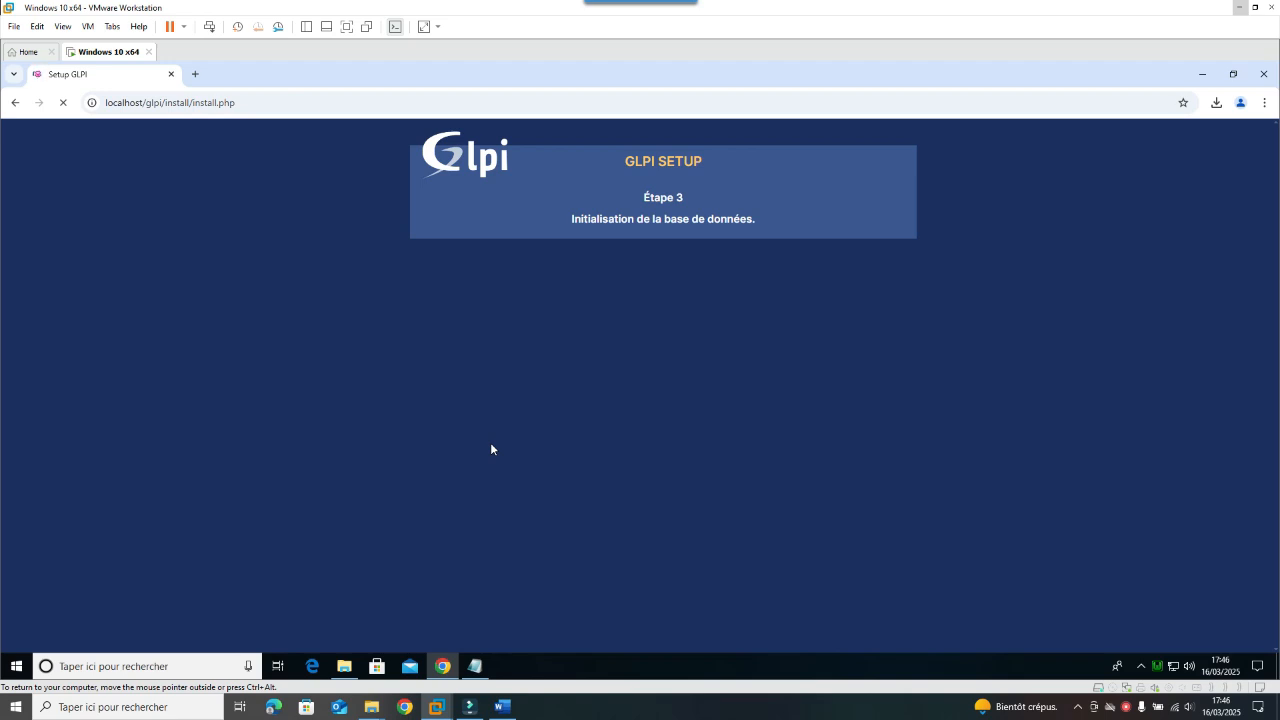
Step: Continue past database initialisation to the completion page and select the default administrator credentials
right_click(1127, 708)
left_click(1155, 685)
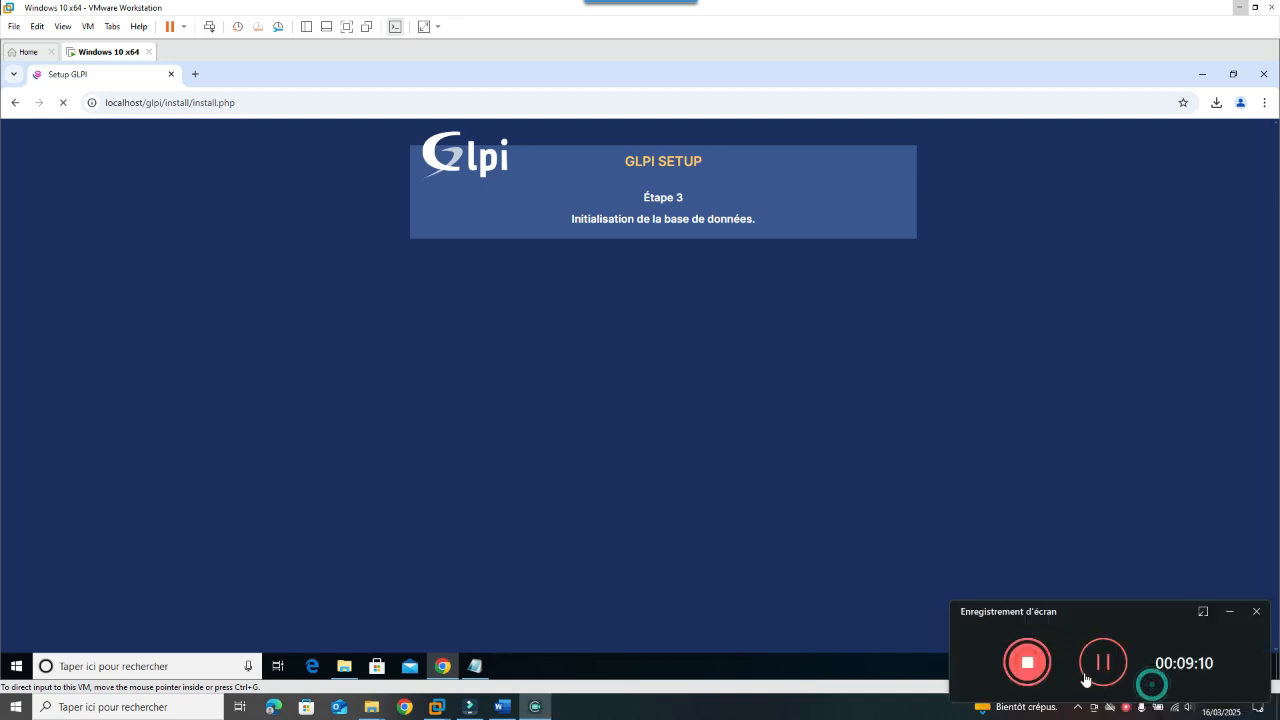
left_click(1100, 668)
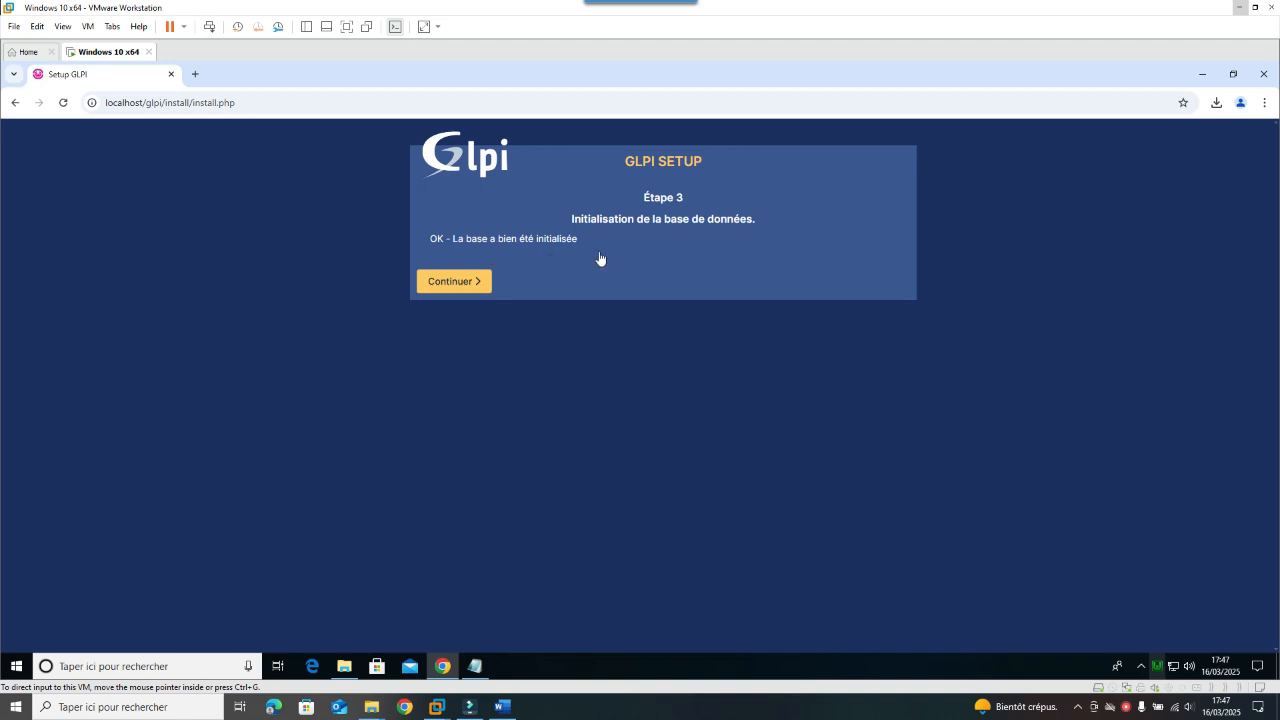
left_click(482, 293)
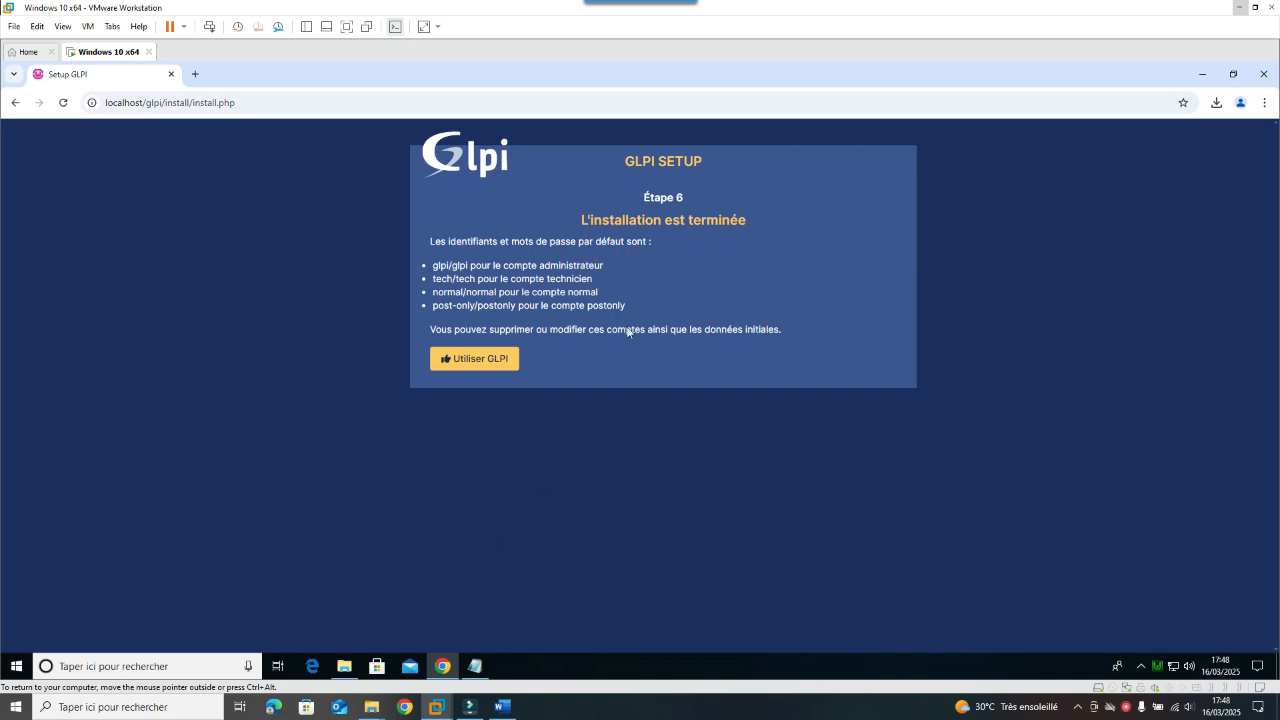
left_click_drag(467, 265, 432, 265)
Step: Sign in as glpi with the default administrator password
left_click(434, 266)
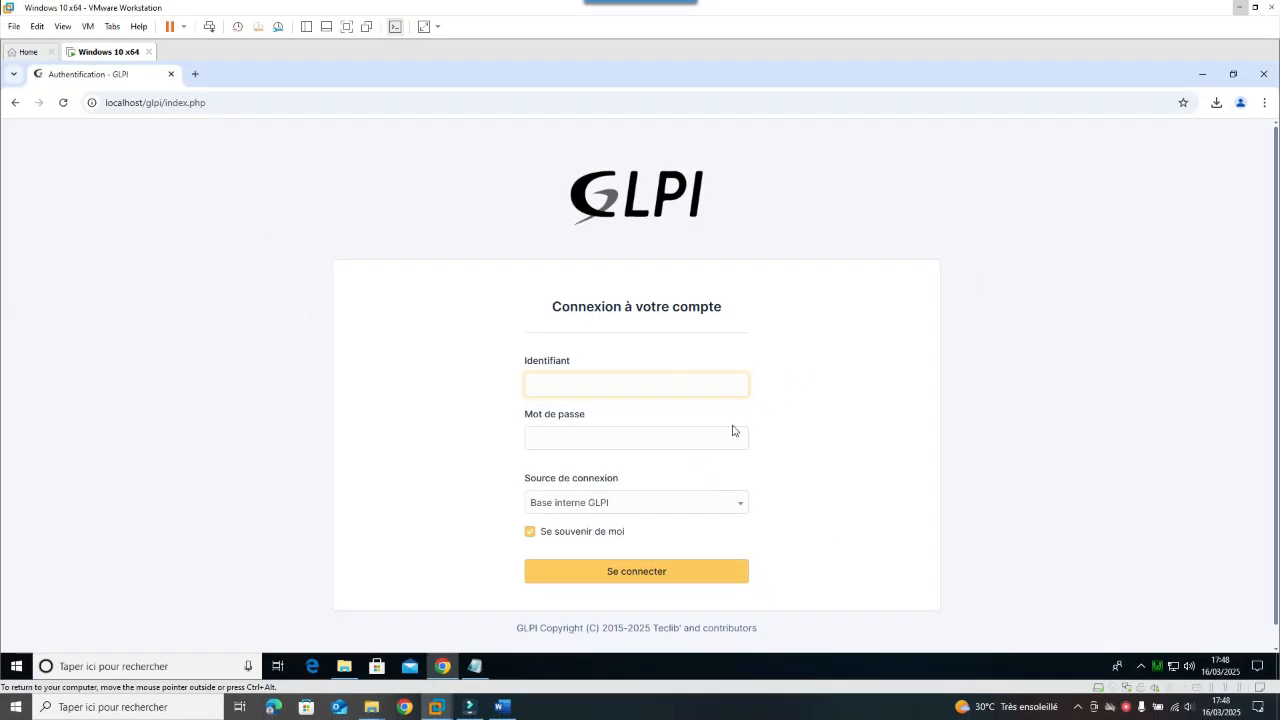
scroll(732, 430, "down", 1)
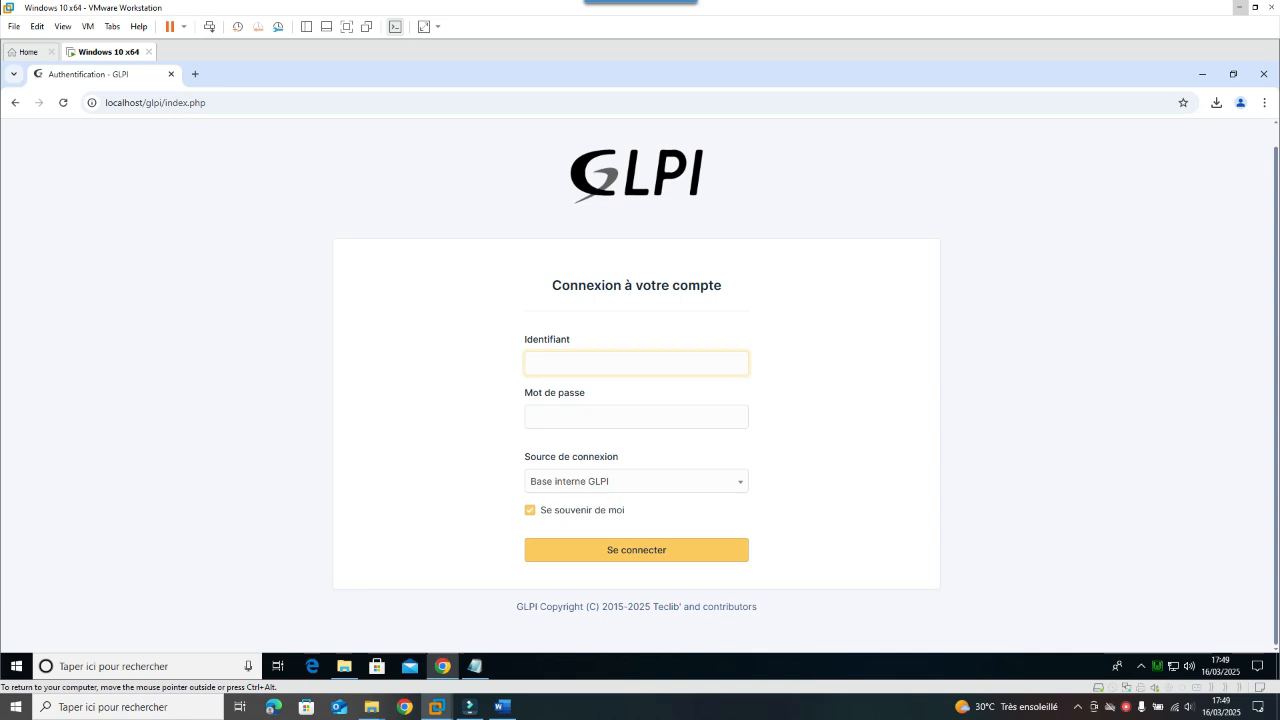
type("Glp")
key("BackSpace")
key("BackSpace")
key("BackSpace")
type("glp")
key("Tab")
type("glpi")
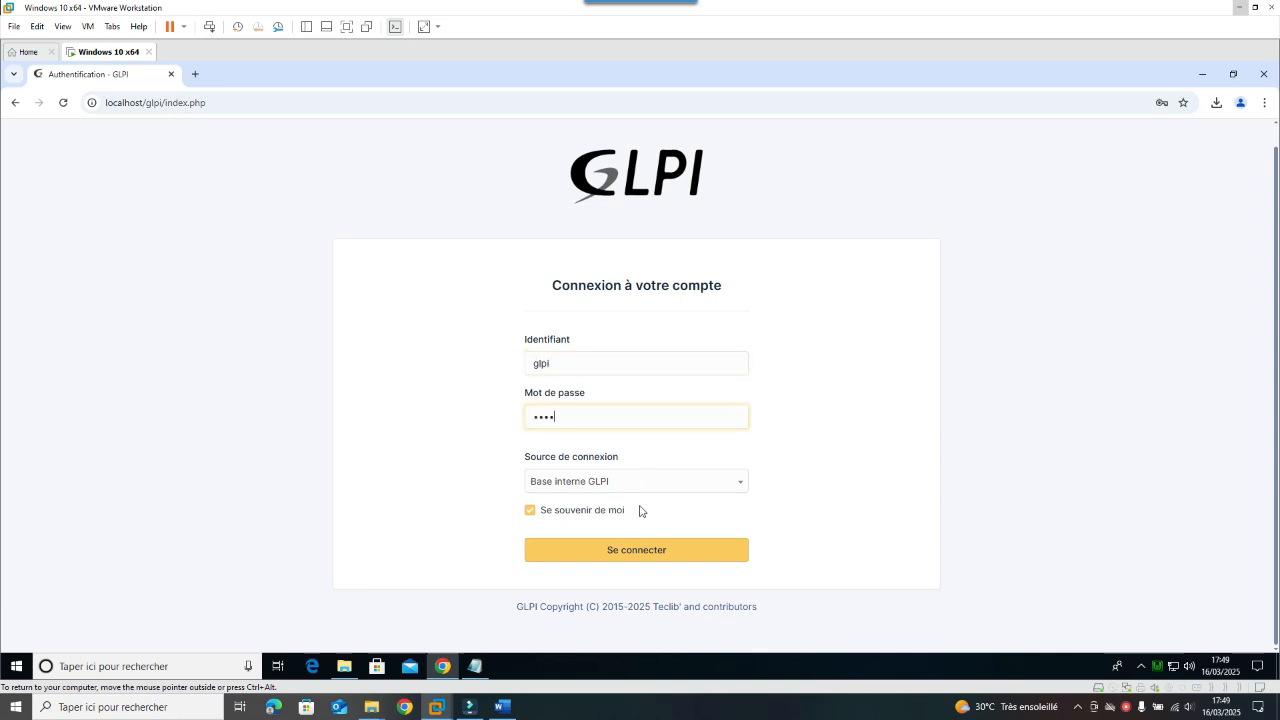
left_click(654, 551)
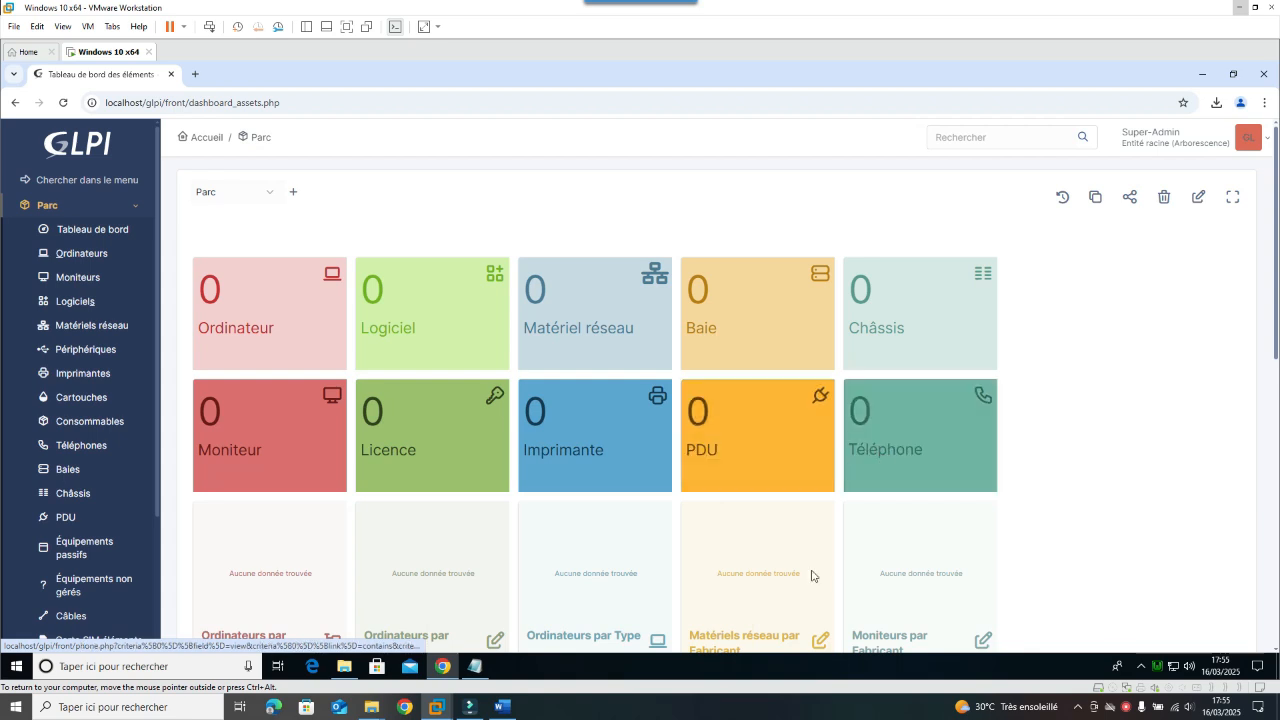
Step: Open the Parc > Ordinateurs list, collapse Parc, and return via the GLPI logo
scroll(660, 480, "down", 3)
scroll(656, 495, "up", 3)
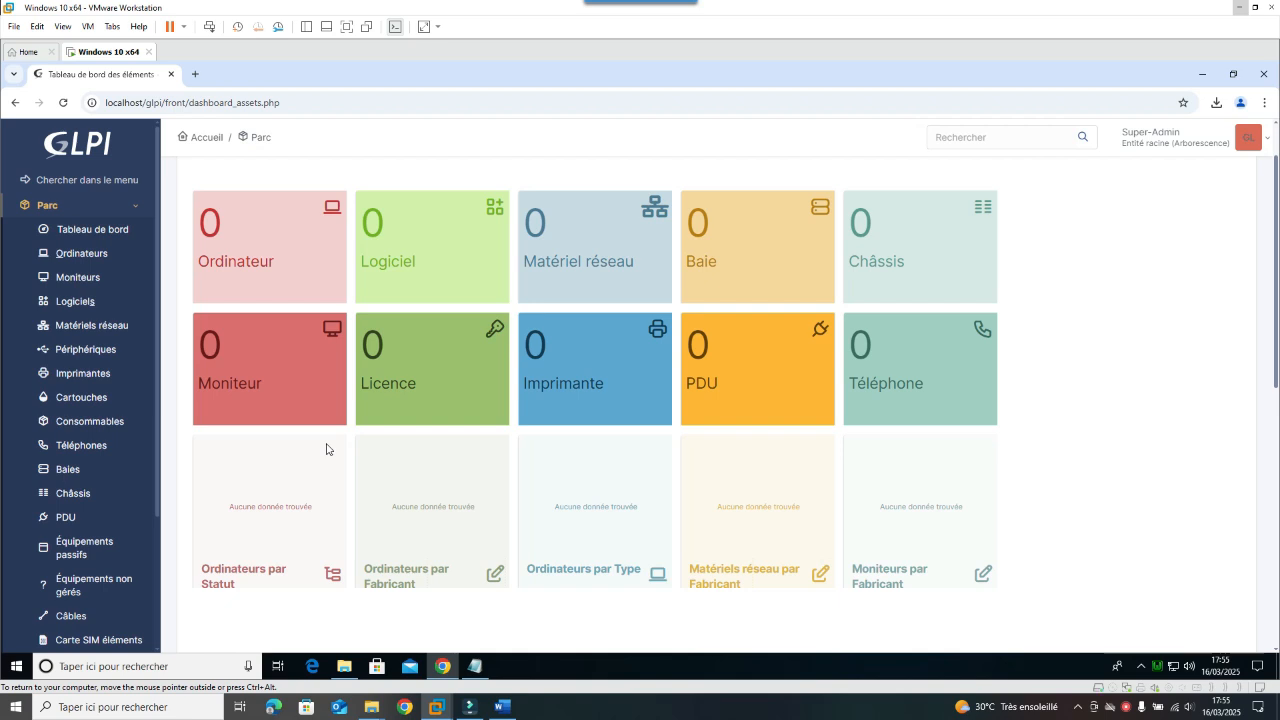
left_click(82, 255)
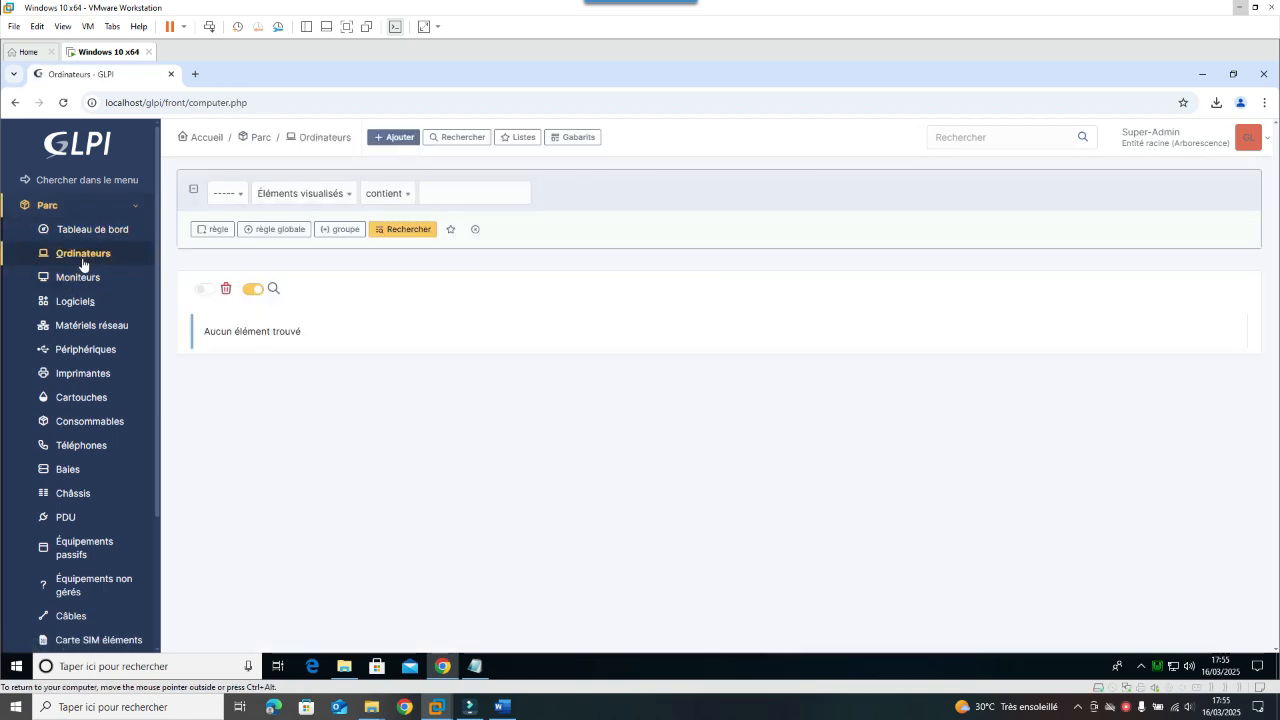
left_click(80, 205)
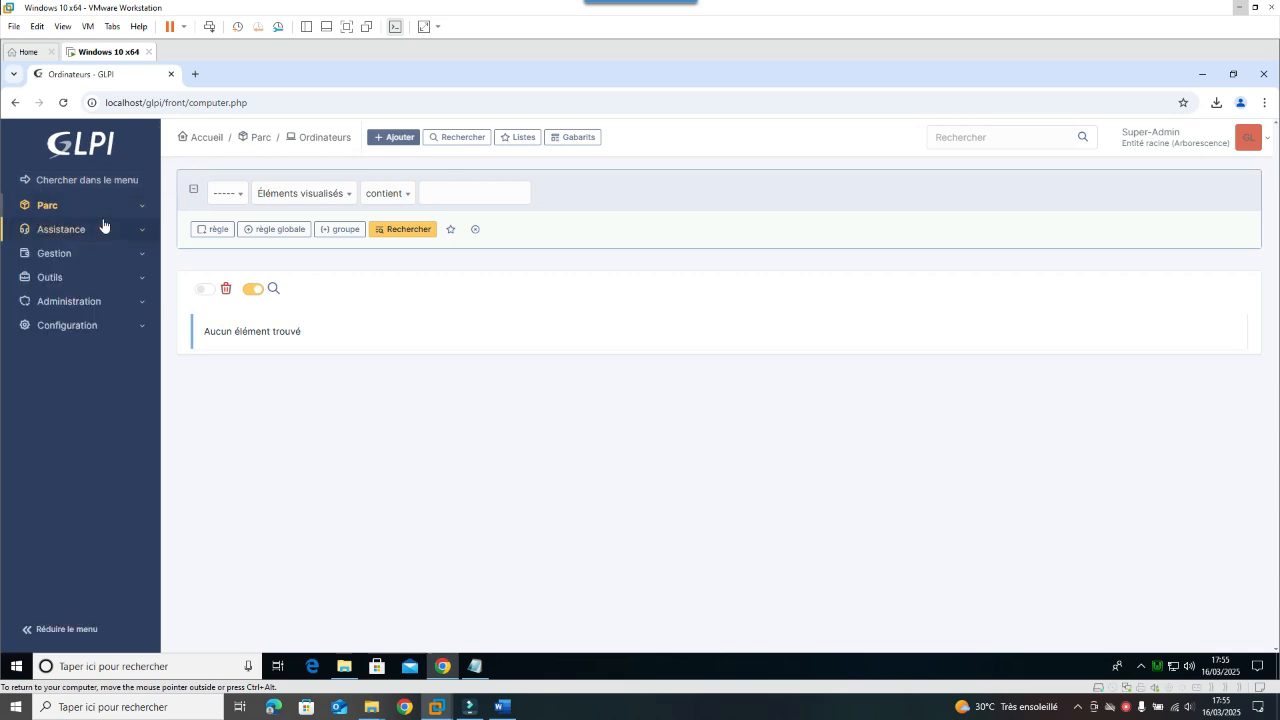
left_click(93, 163)
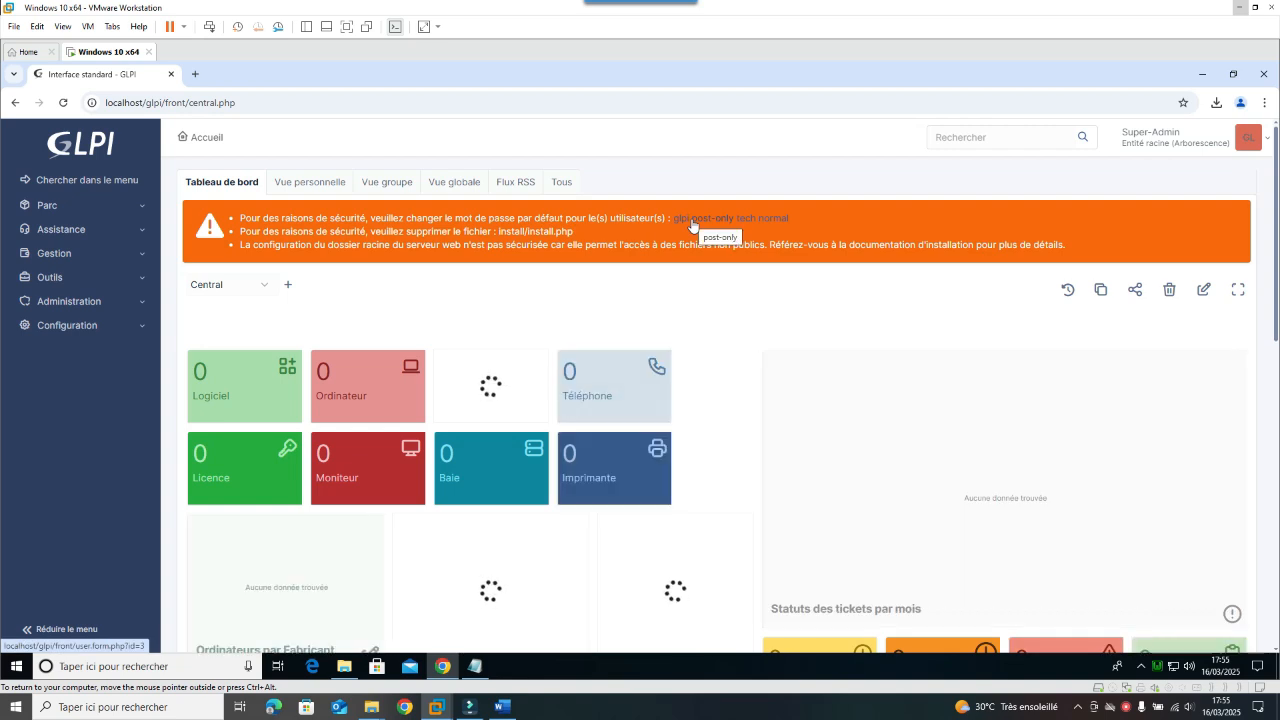
Step: Go to Administration > Utilisateurs and open the glpi user's record
left_click(95, 330)
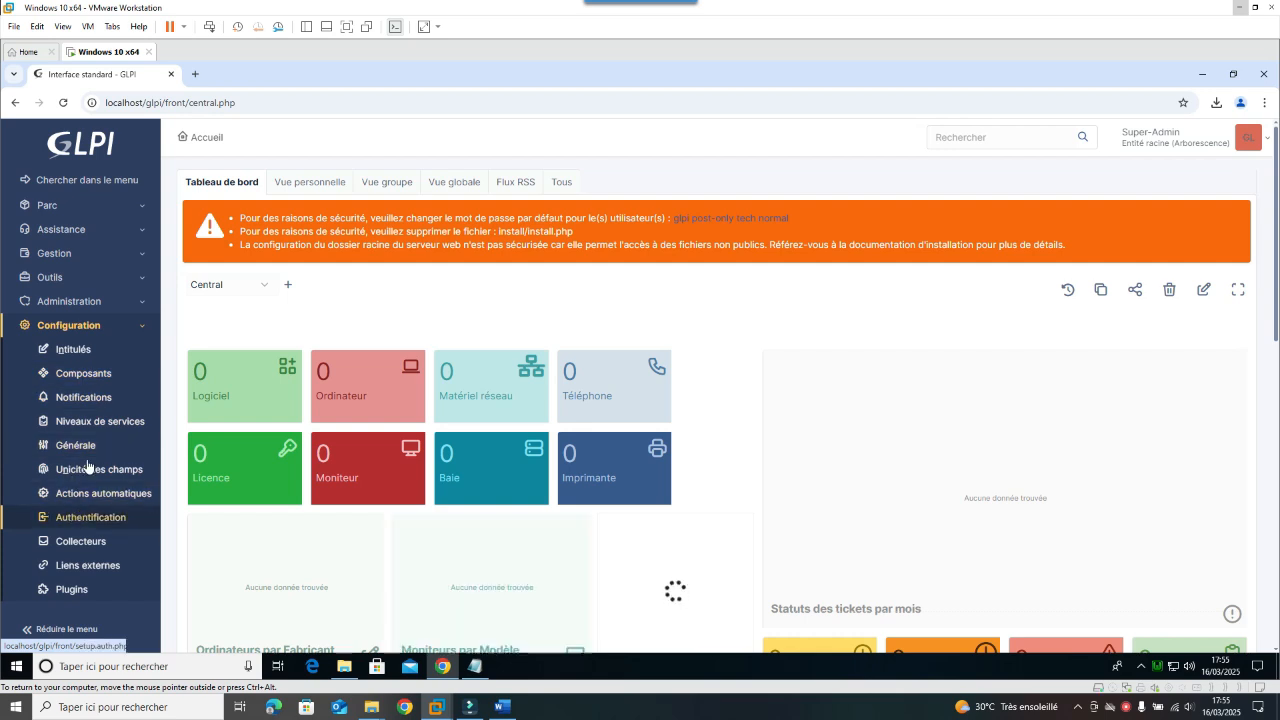
left_click(113, 303)
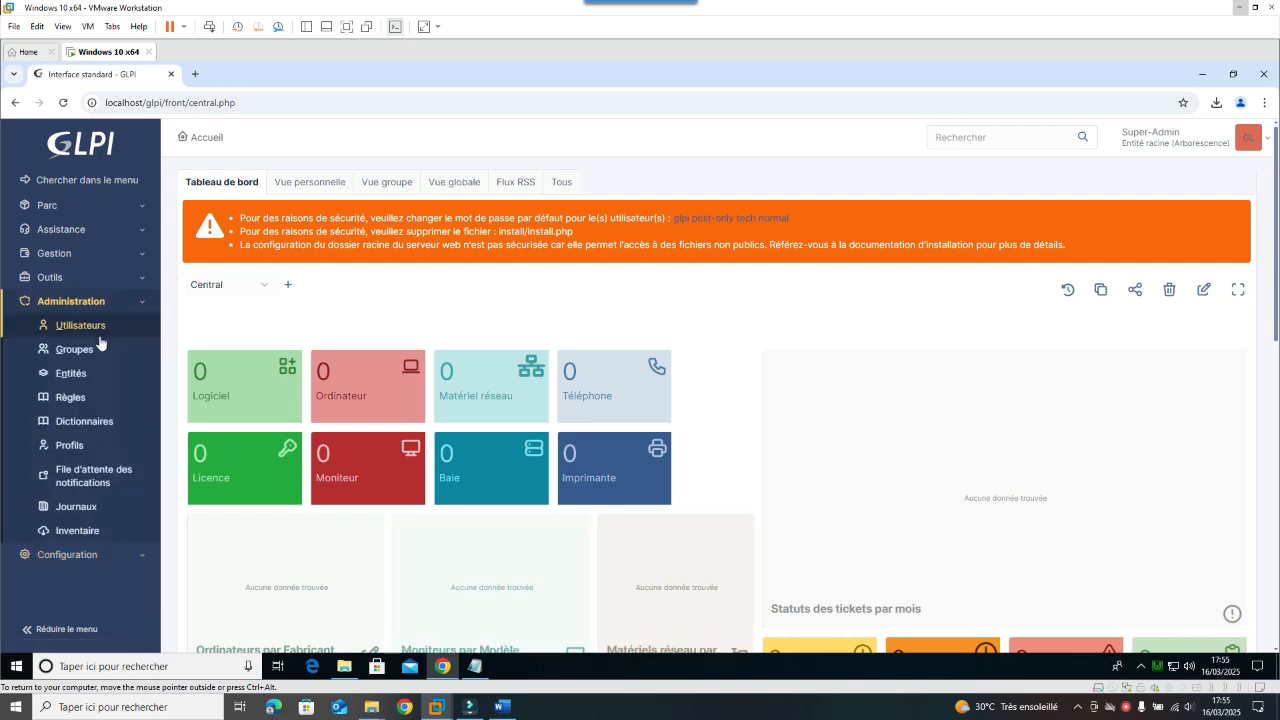
left_click(97, 332)
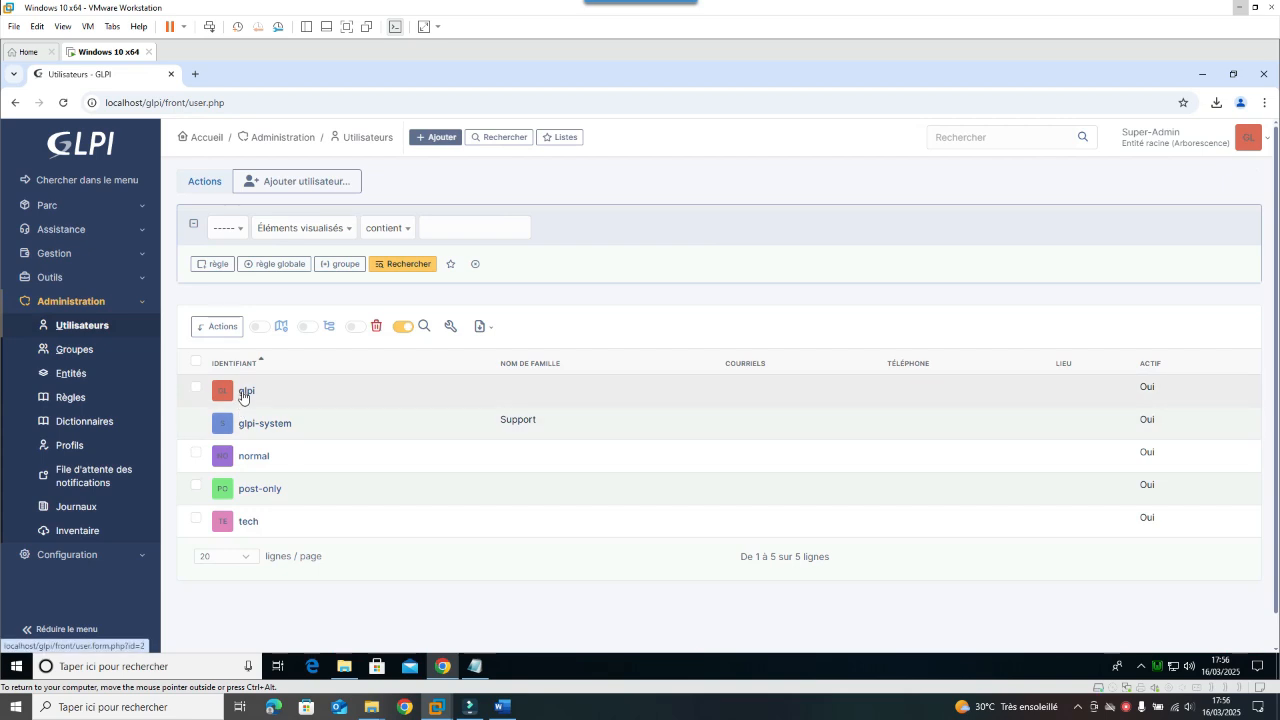
left_click(244, 392)
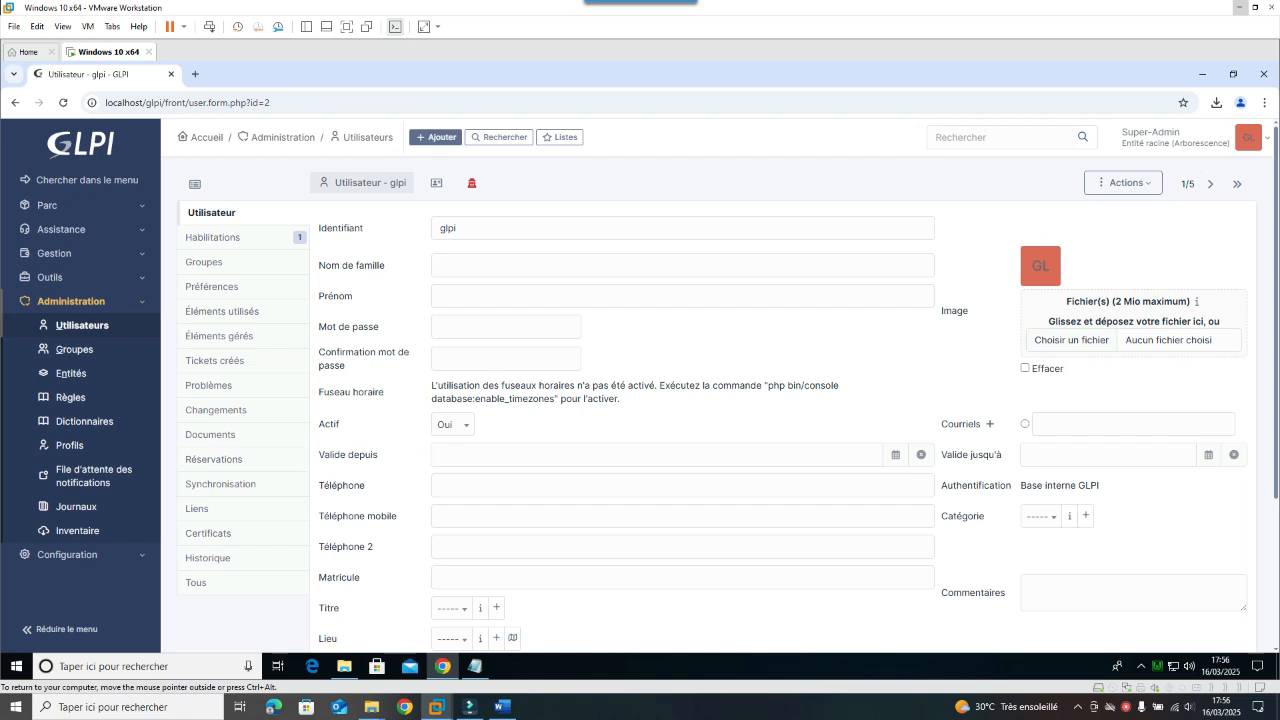
scroll(529, 486, "down", 1)
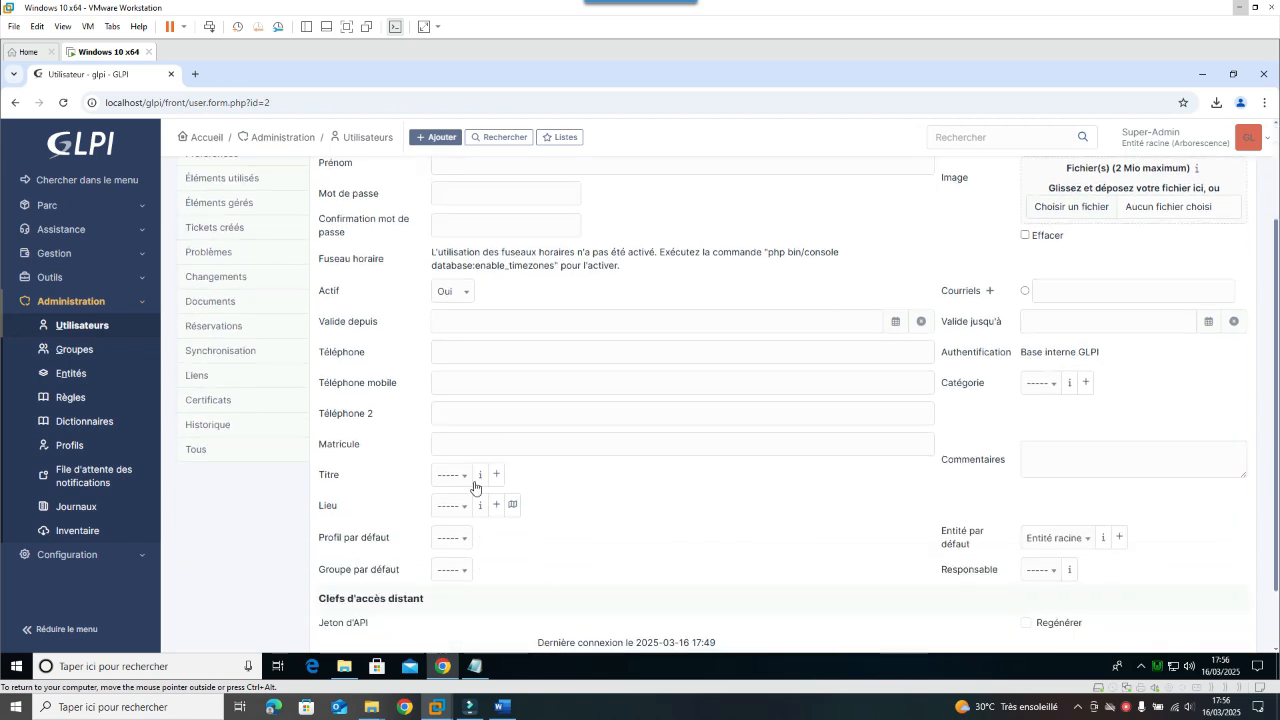
scroll(571, 517, "up", 1)
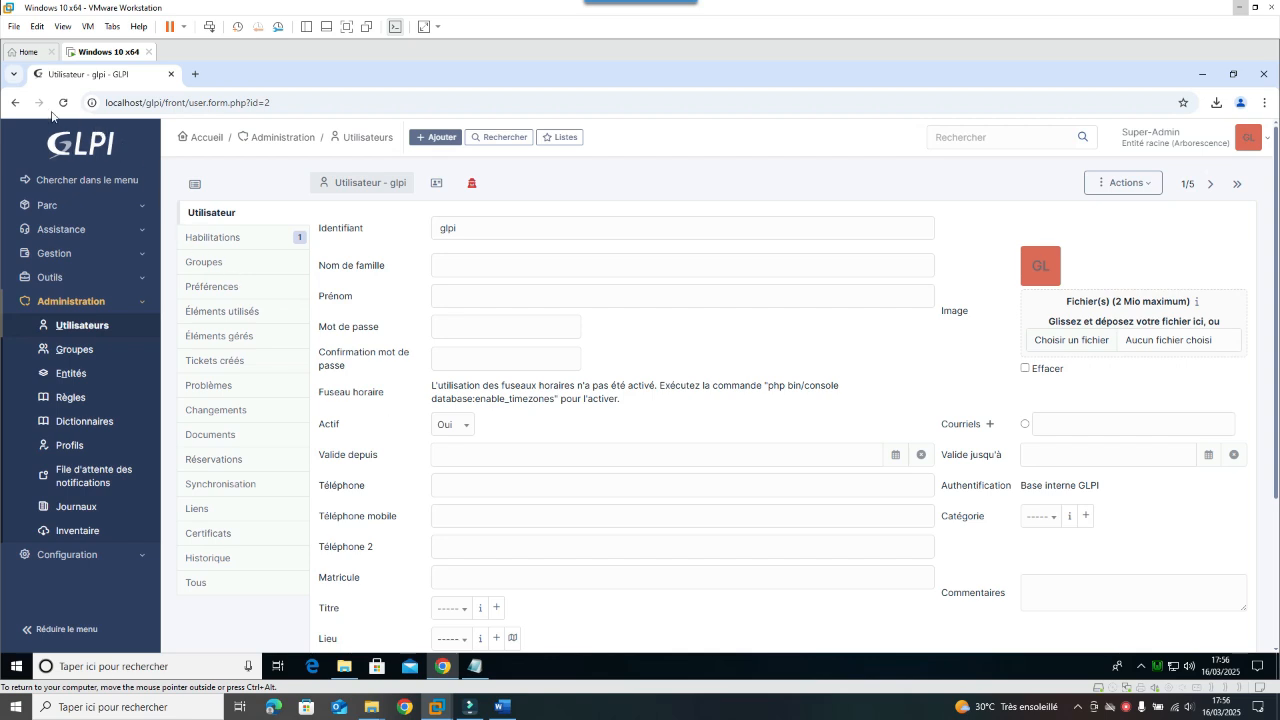
left_click(14, 102)
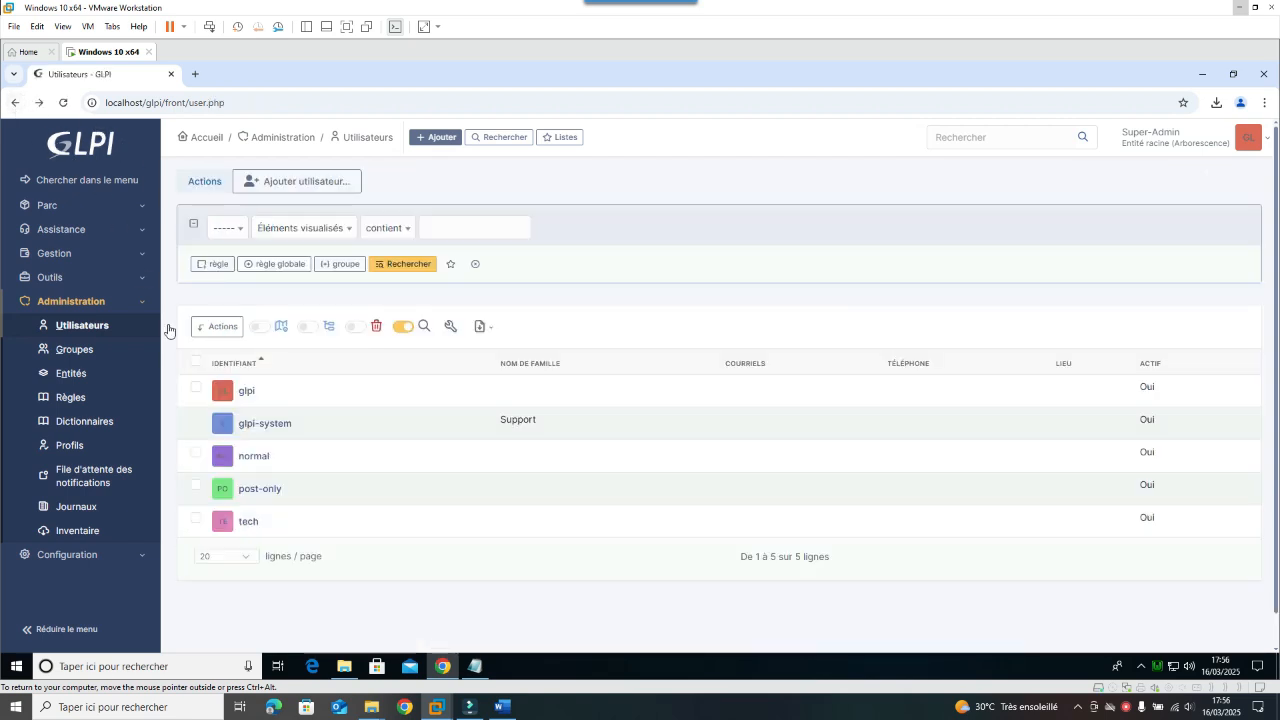
right_click(247, 392)
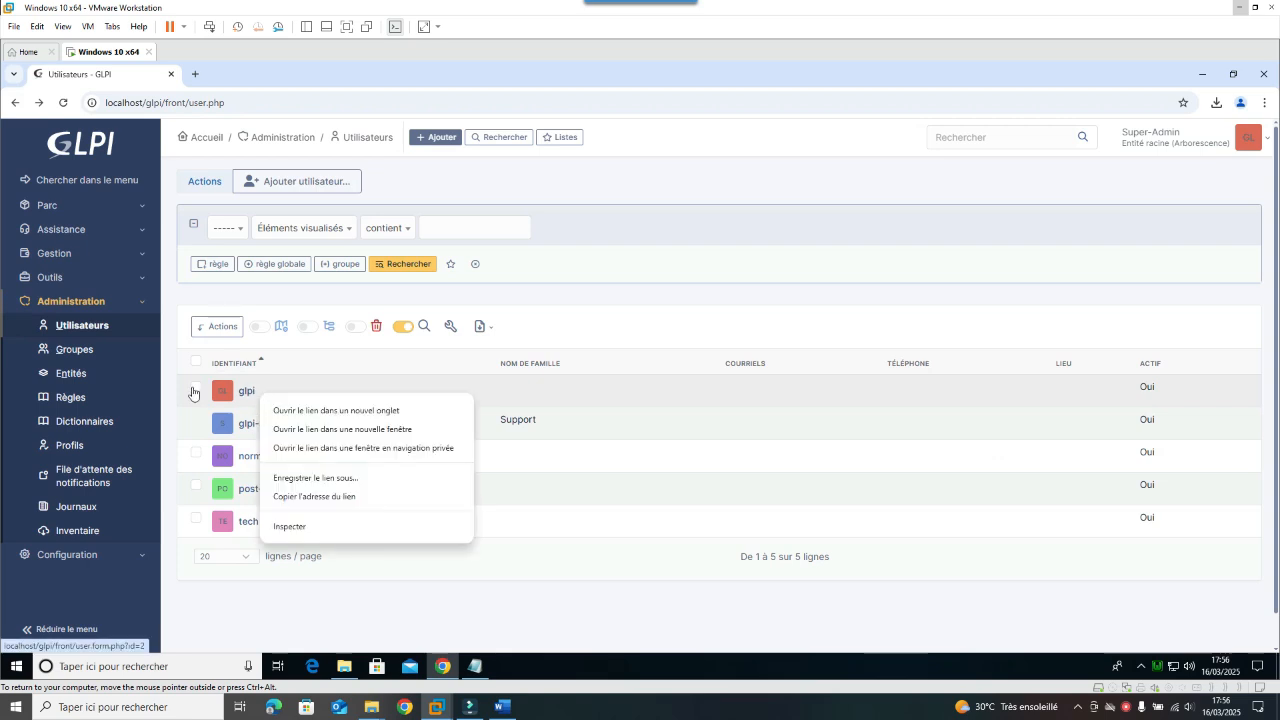
left_click(194, 389)
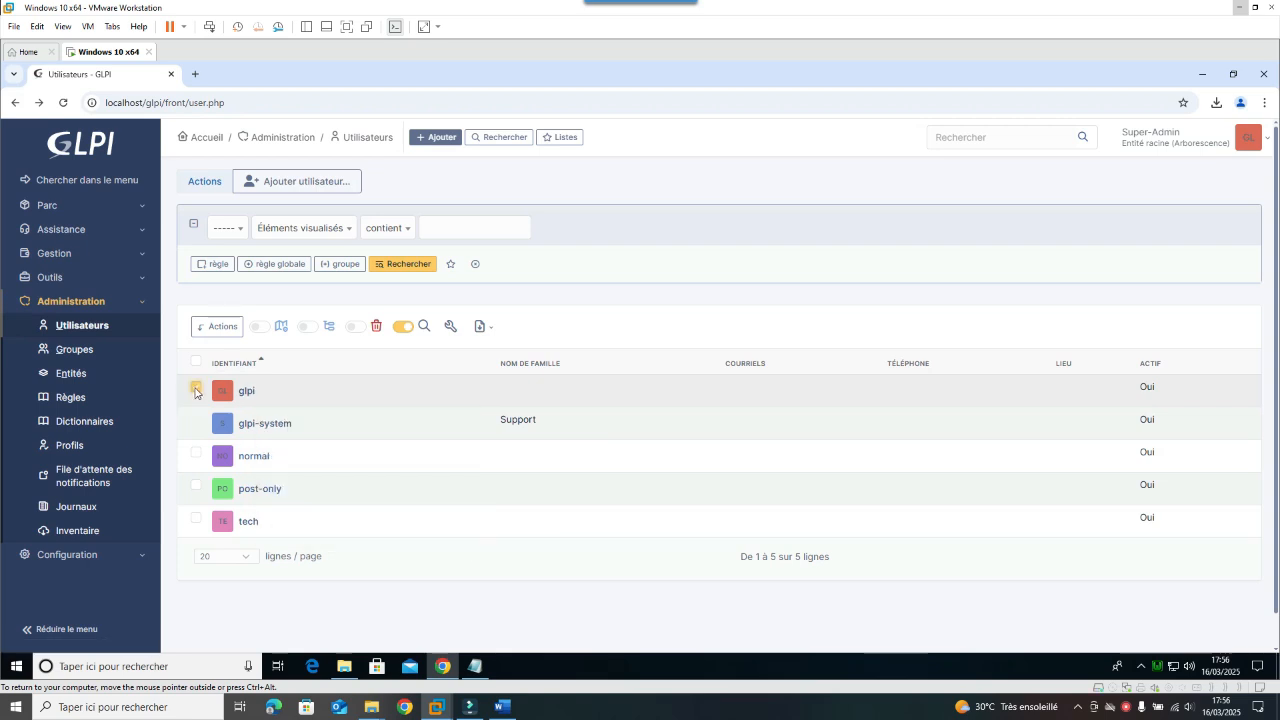
left_click(217, 326)
left_click(610, 209)
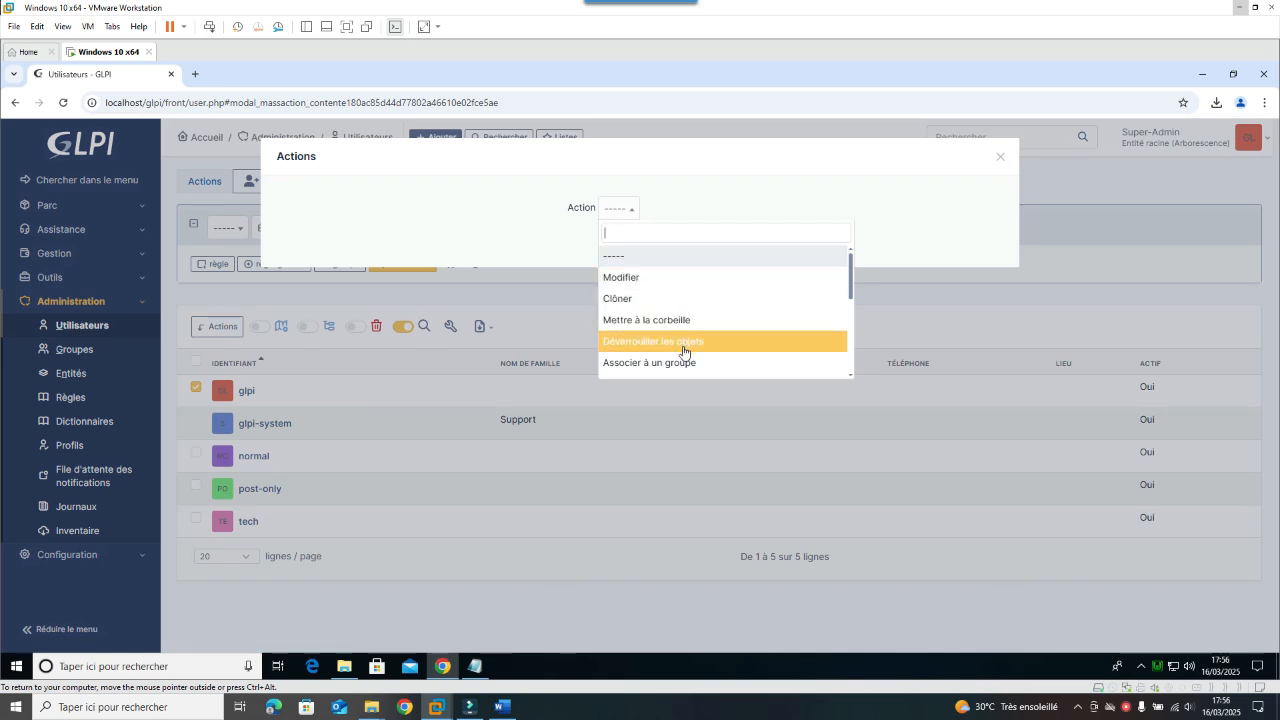
scroll(686, 349, "down", 2)
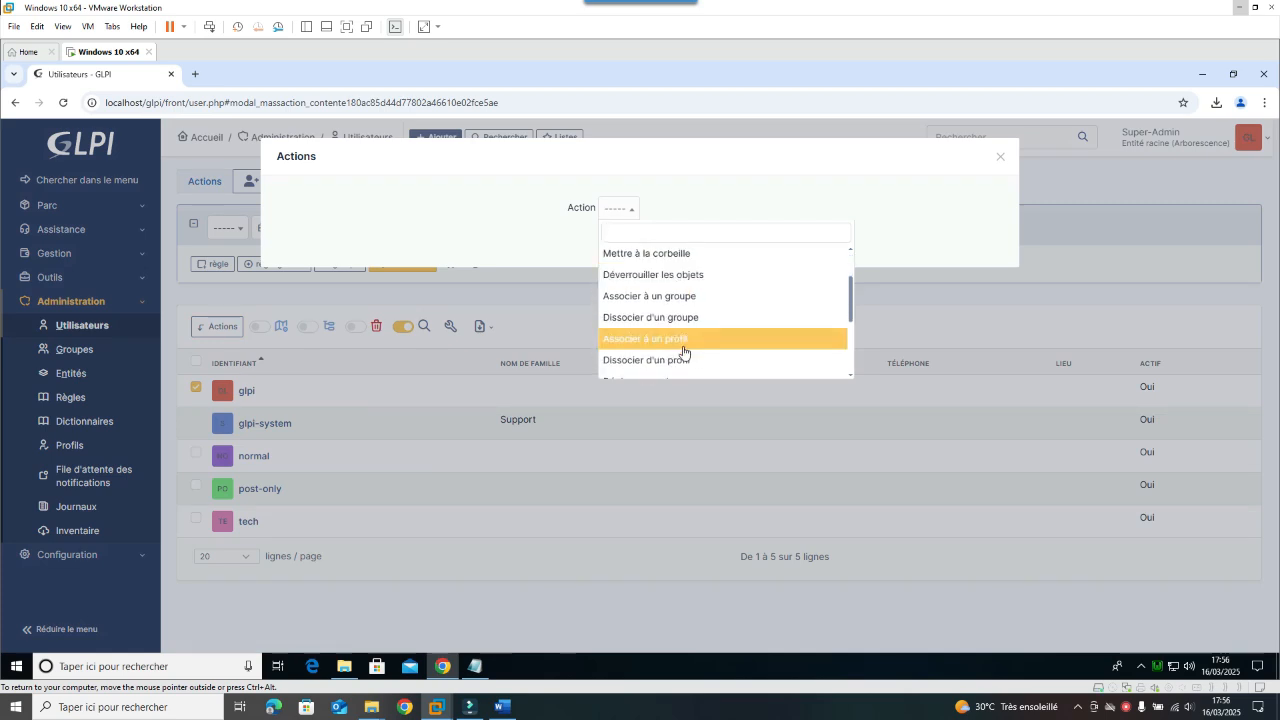
scroll(690, 315, "down", 4)
scroll(704, 334, "down", 1)
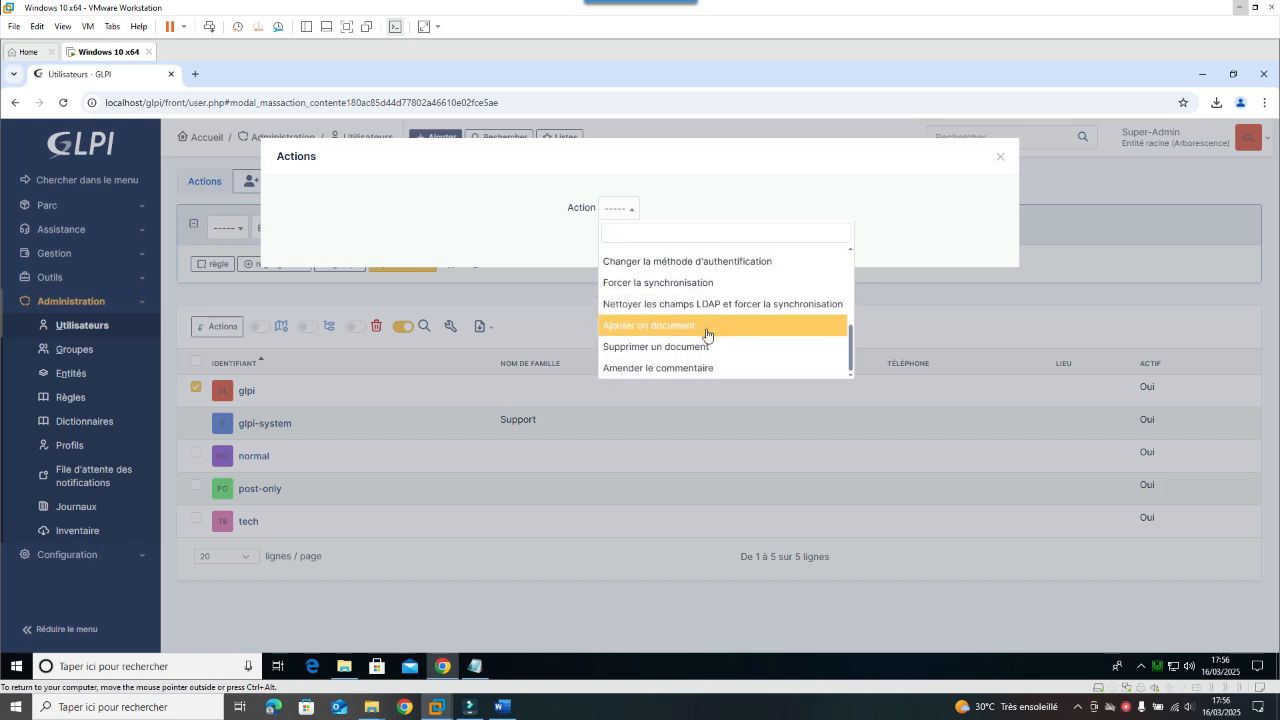
scroll(709, 343, "up", 5)
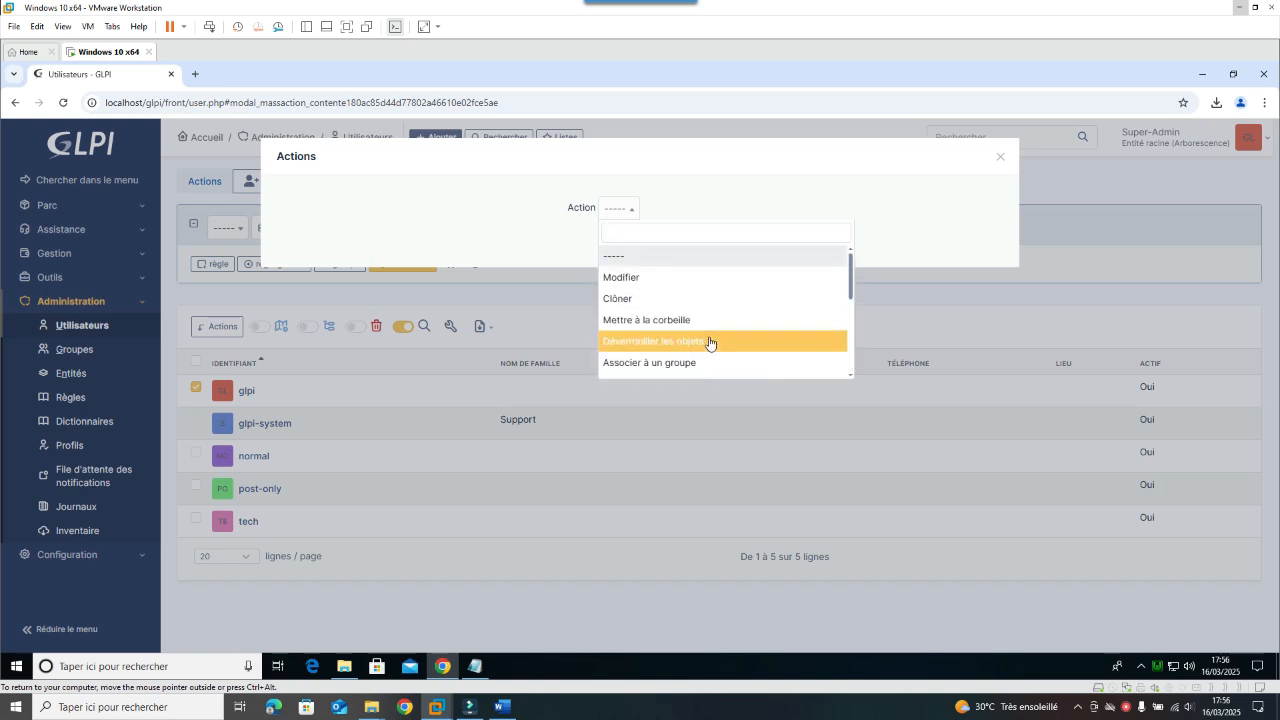
scroll(703, 297, "down", 1)
left_click(1137, 213)
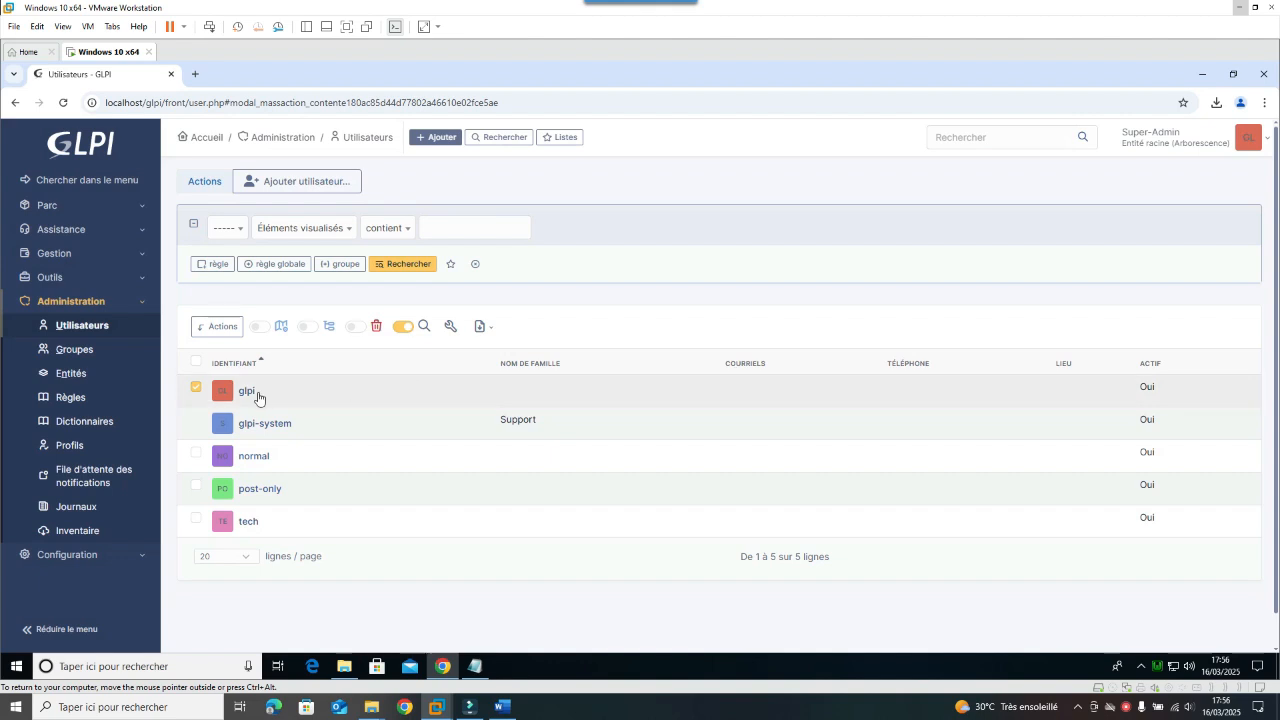
left_click(196, 389)
left_click(210, 326)
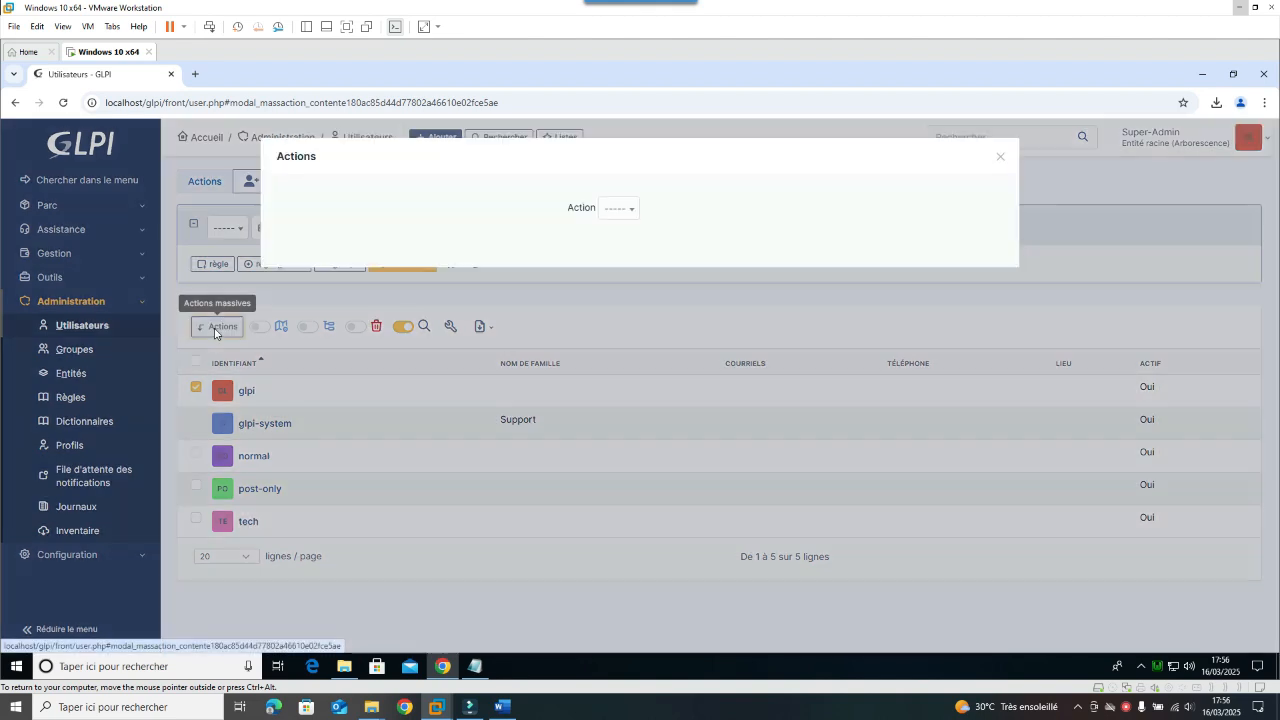
left_click(622, 209)
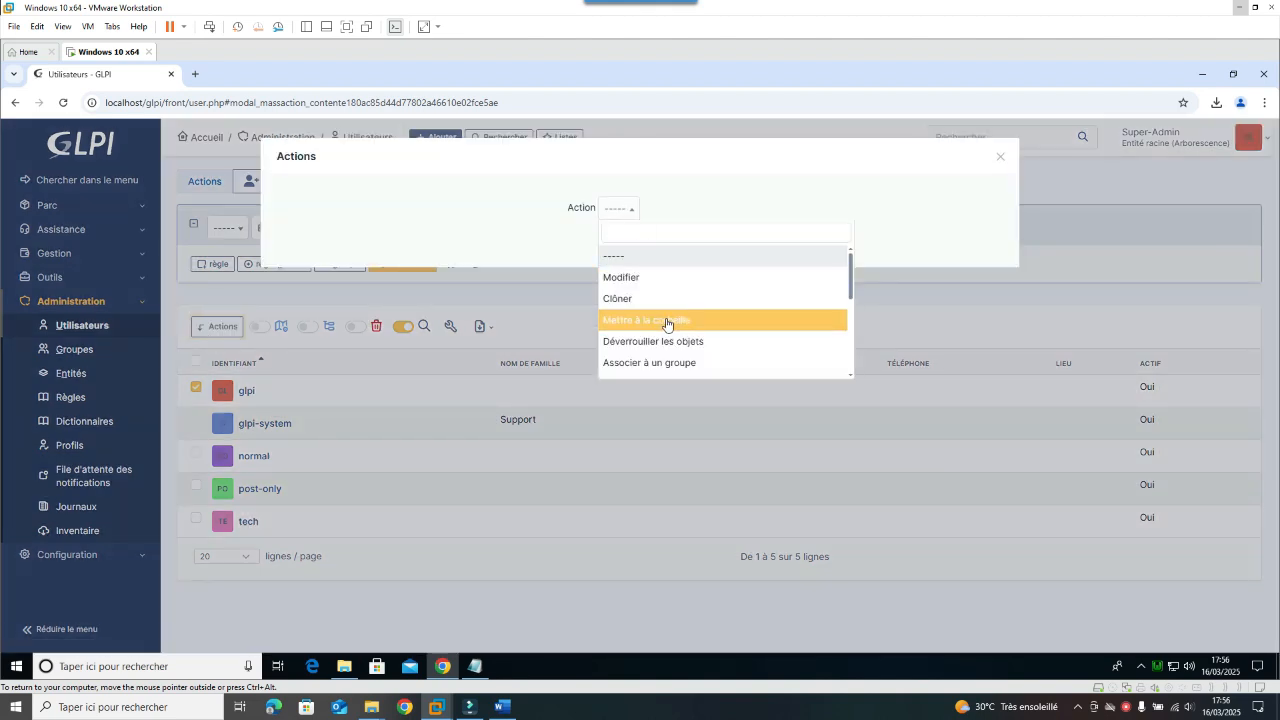
scroll(703, 322, "down", 3)
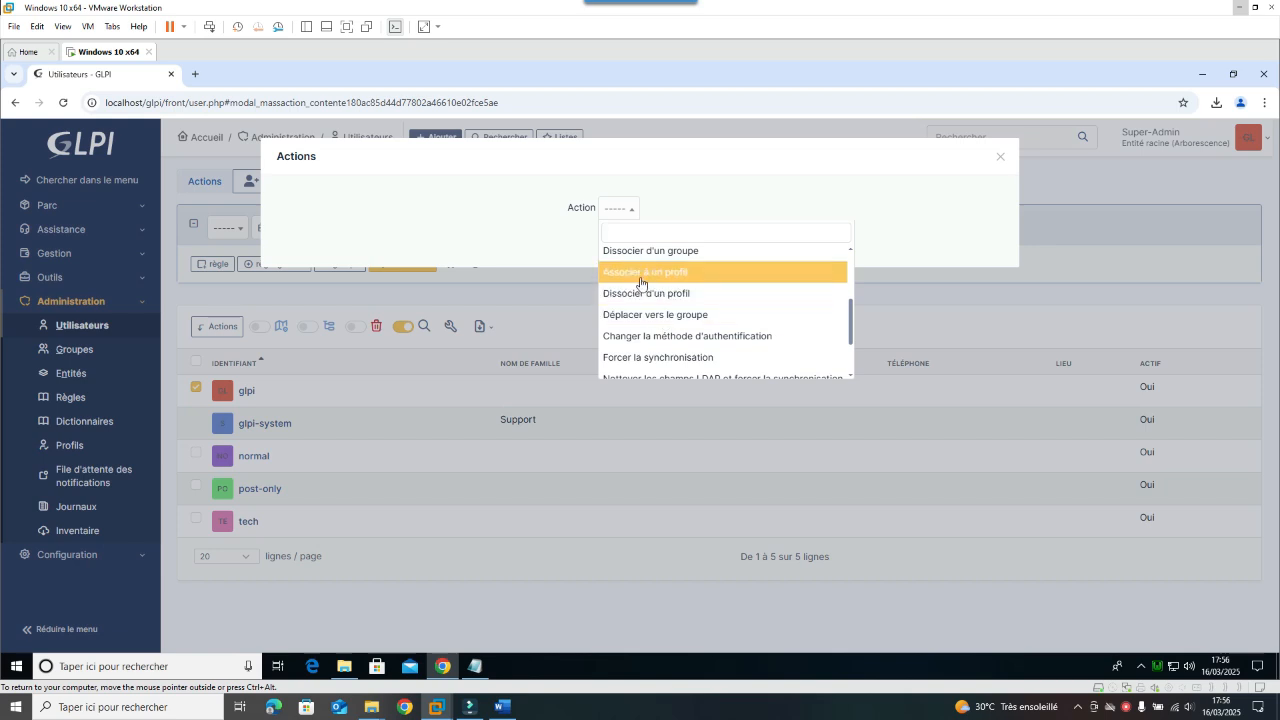
scroll(695, 355, "down", 3)
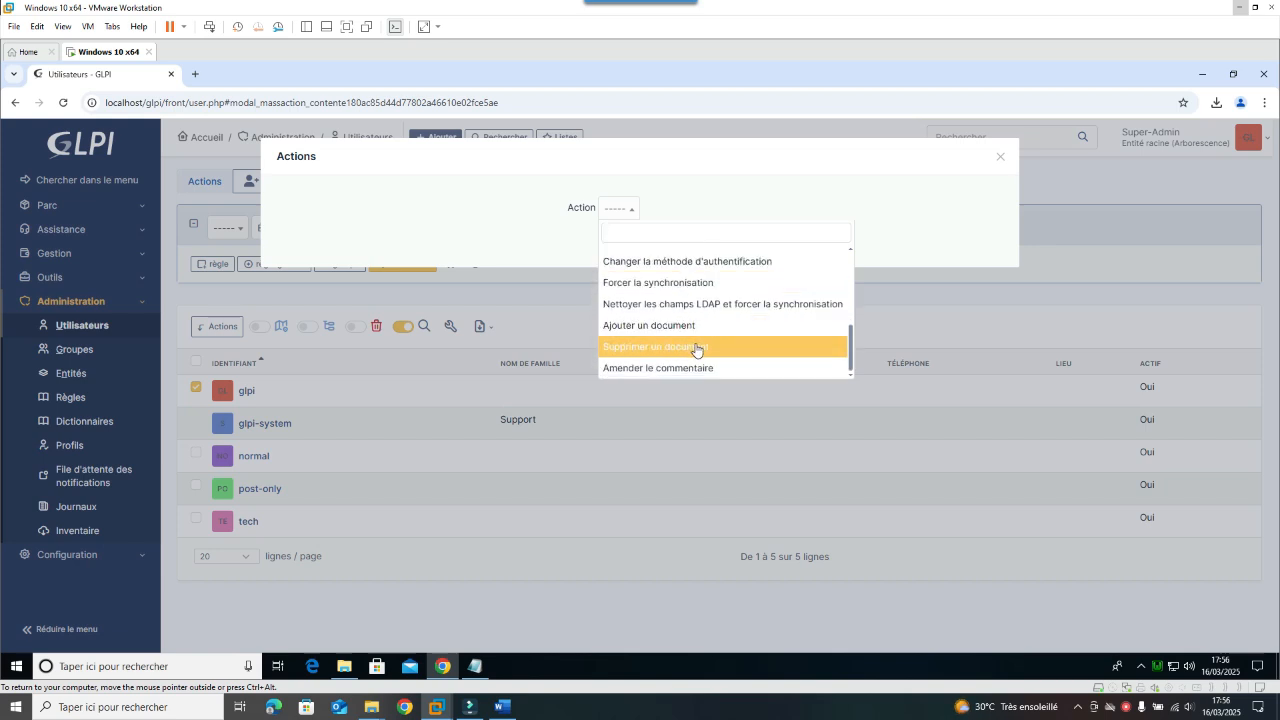
left_click(375, 301)
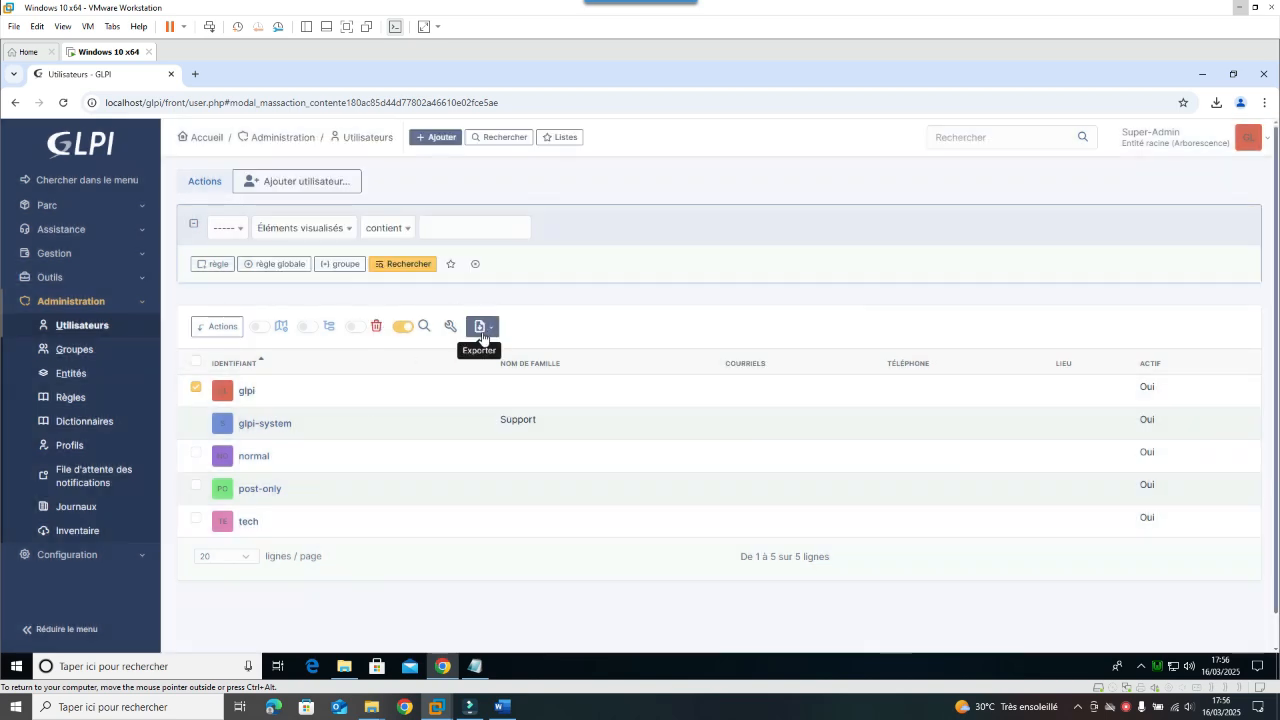
left_click(451, 327)
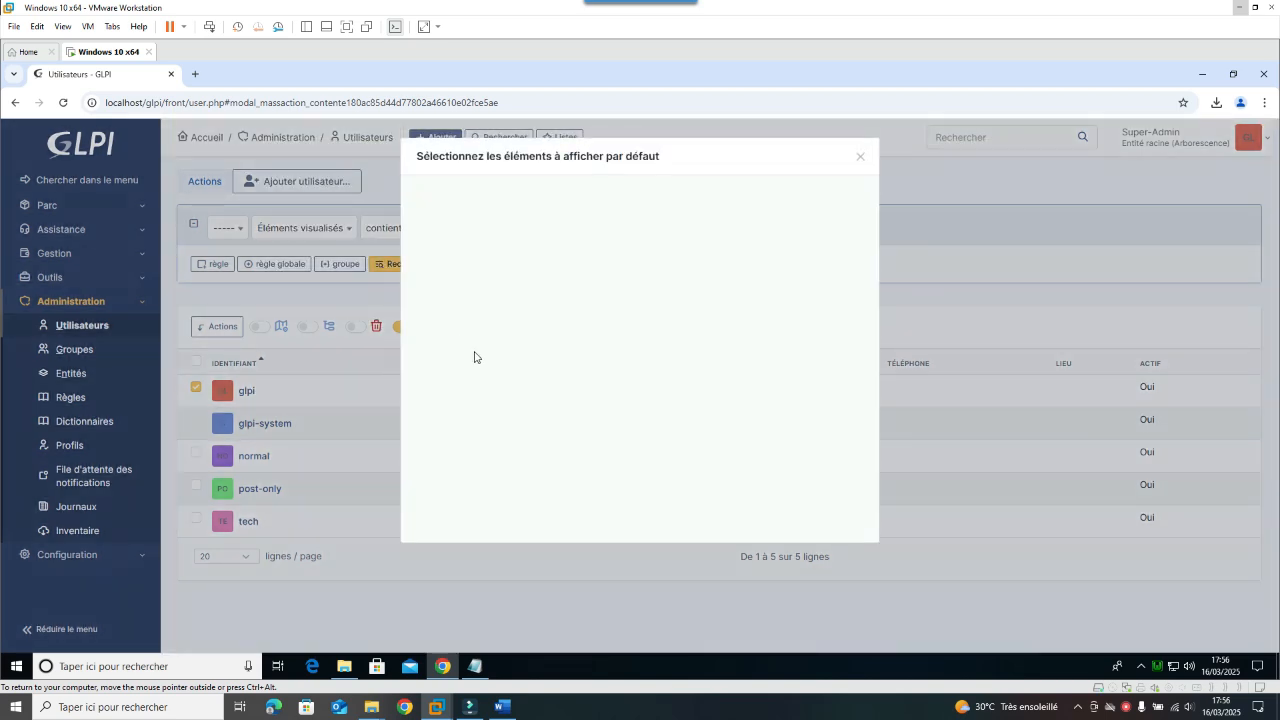
left_click(860, 157)
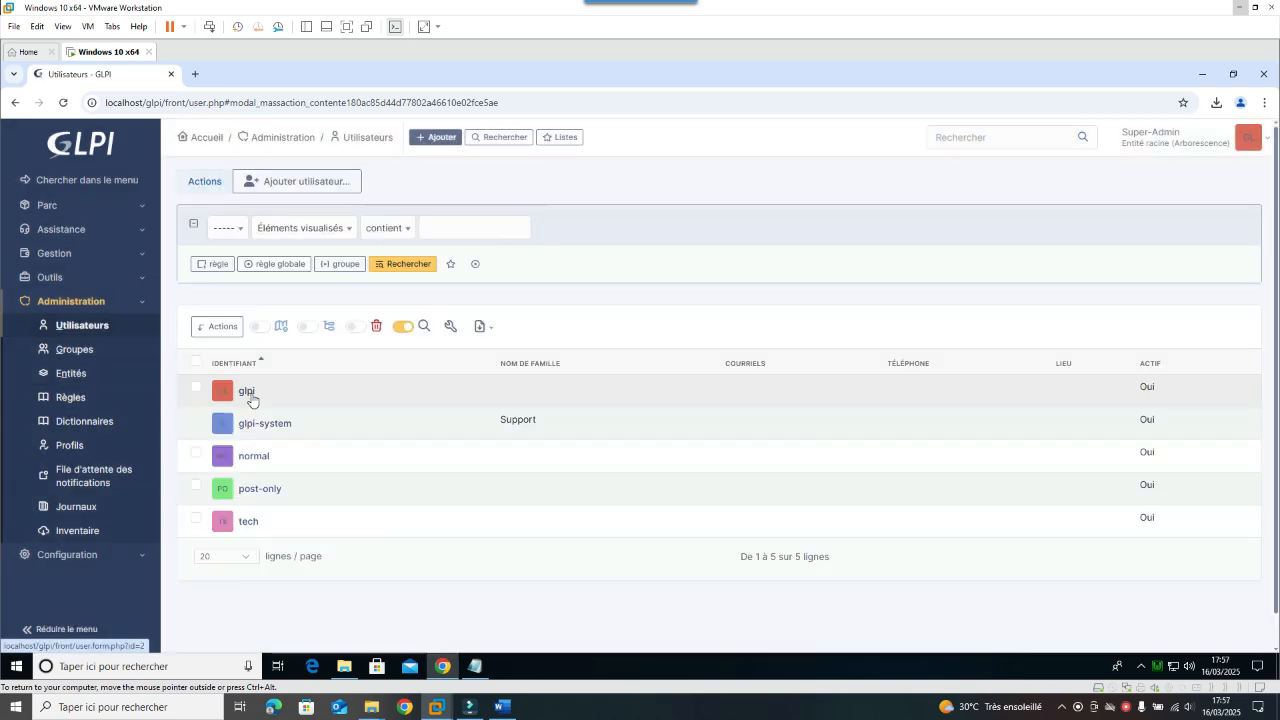
Step: Enter and confirm a new password for glpi, save it, then go back to Utilisateurs
left_click(248, 399)
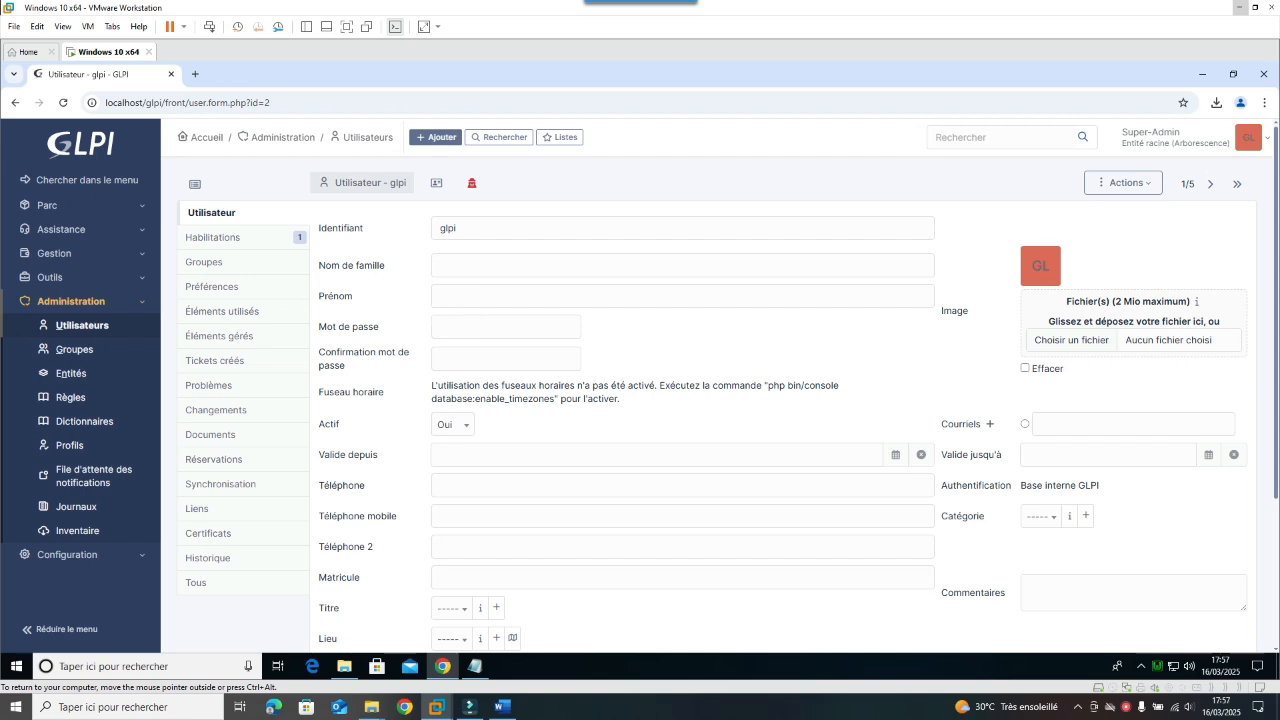
left_click(505, 327)
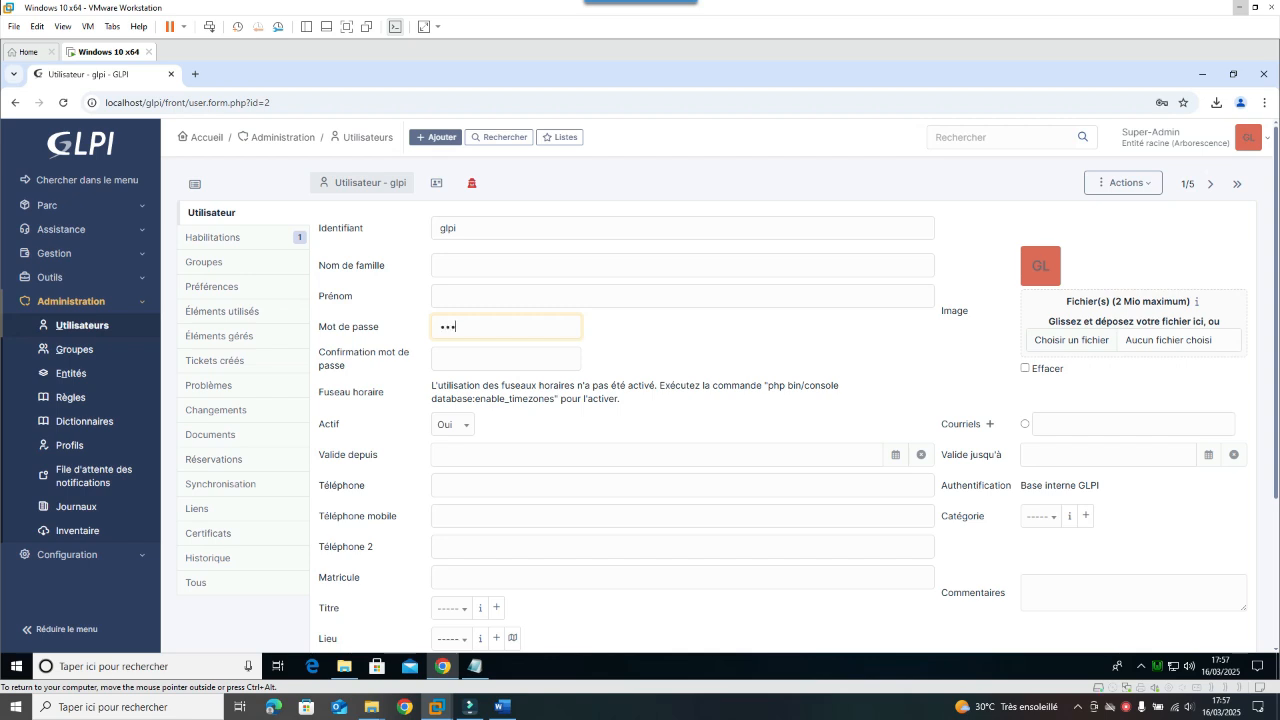
left_click(505, 359)
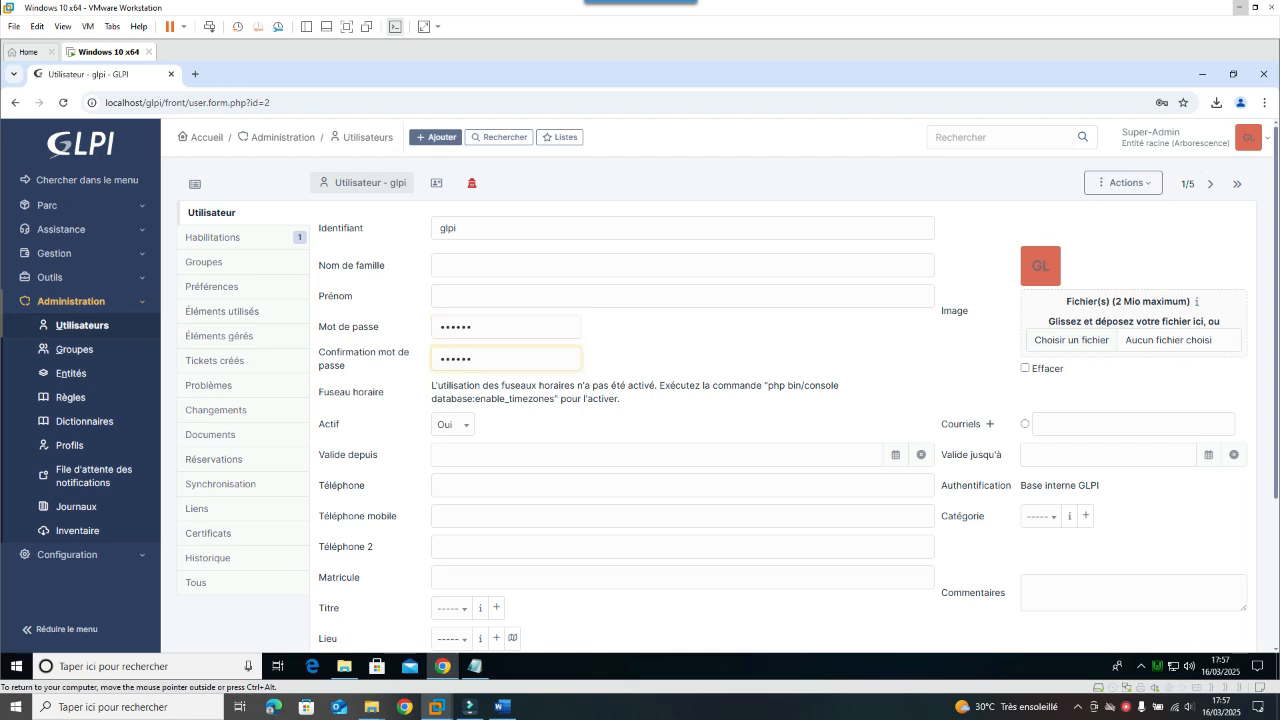
scroll(1057, 560, "down", 3)
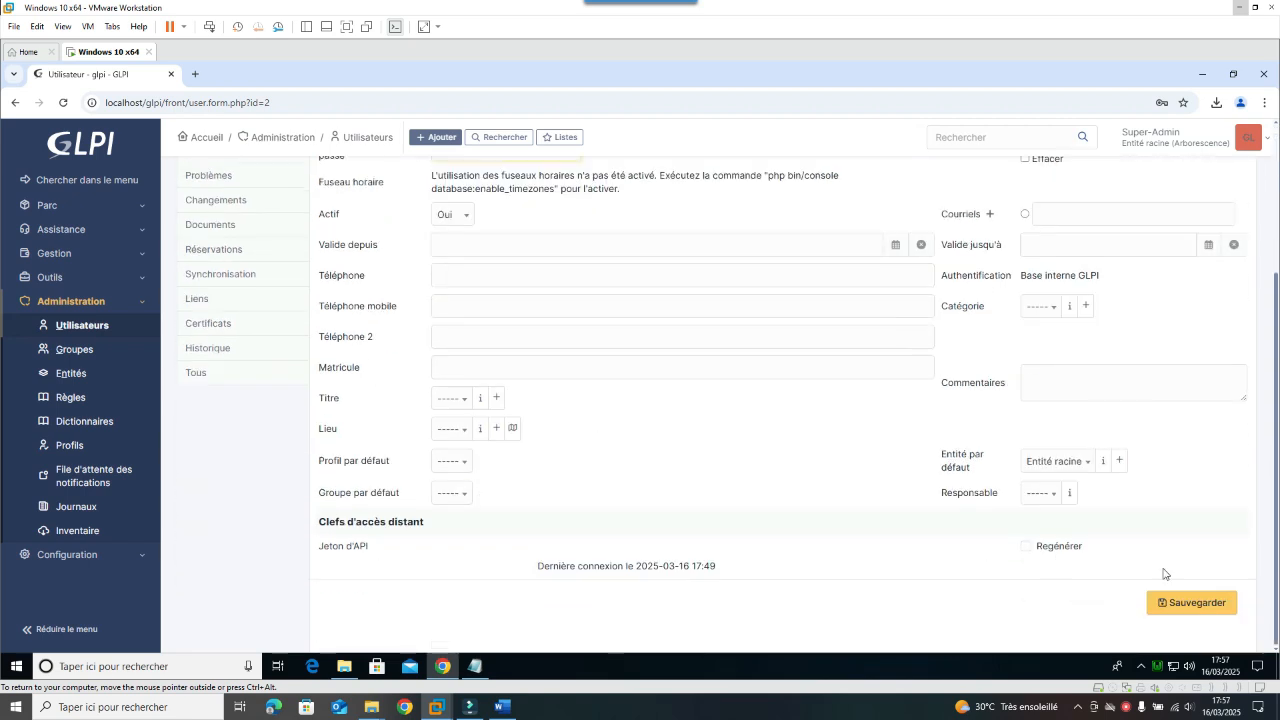
left_click(1166, 604)
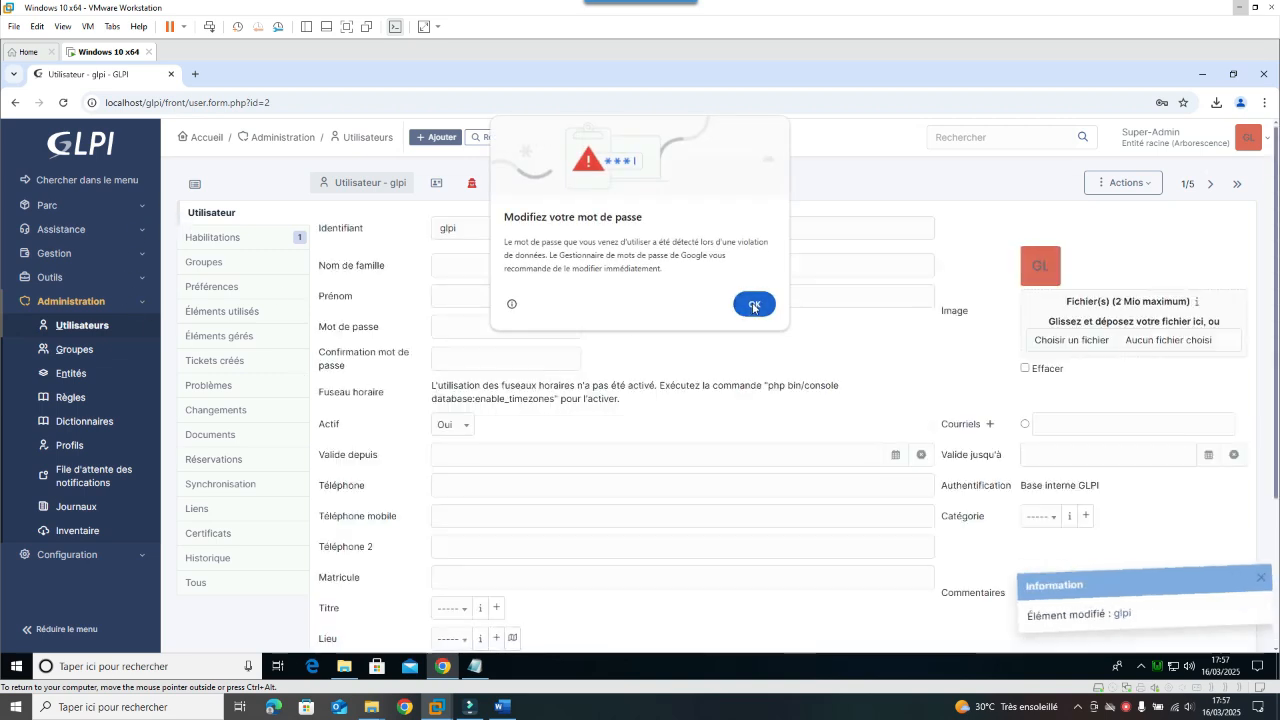
left_click(754, 304)
left_click(66, 324)
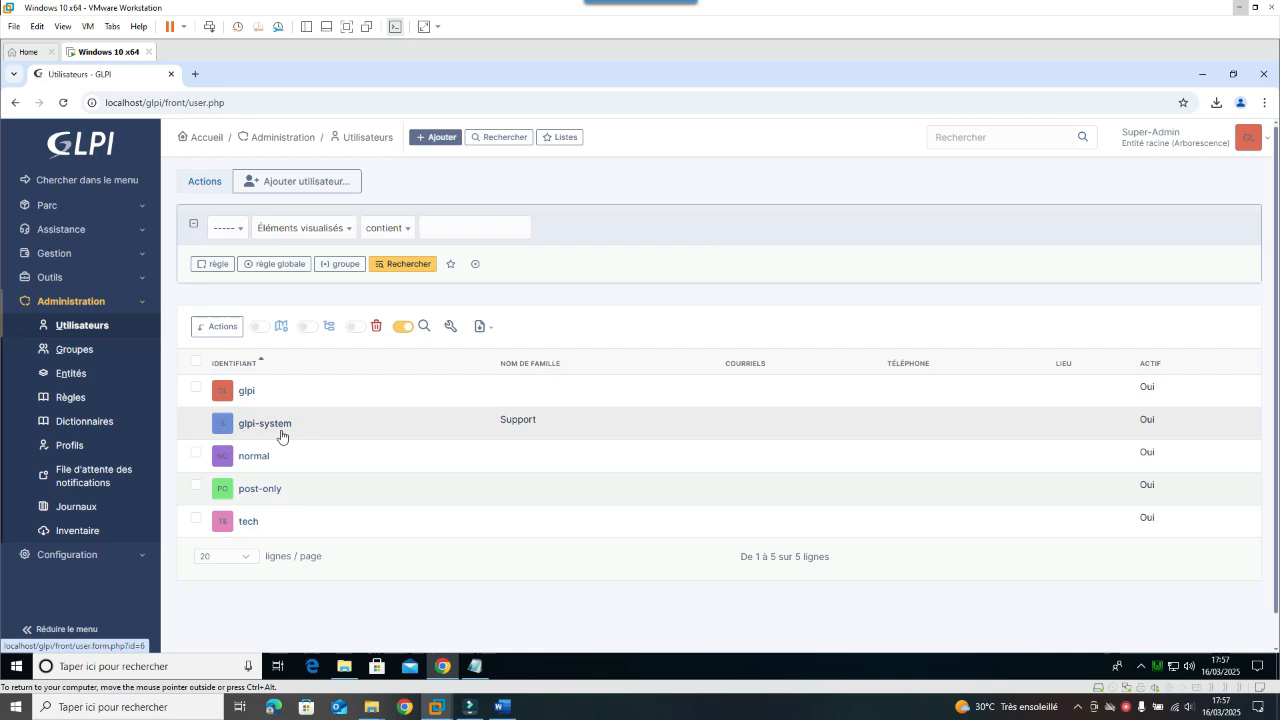
Step: Enter and confirm a new password for the tech account and save it
left_click(246, 522)
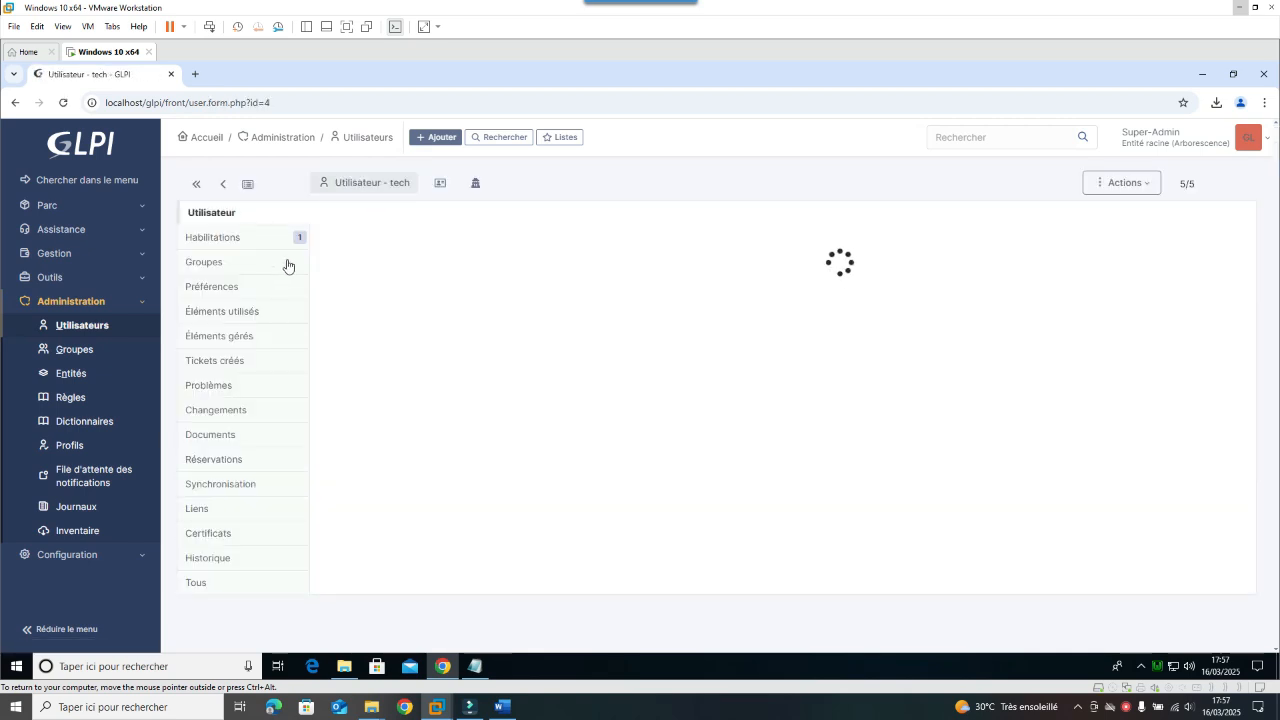
left_click(505, 327)
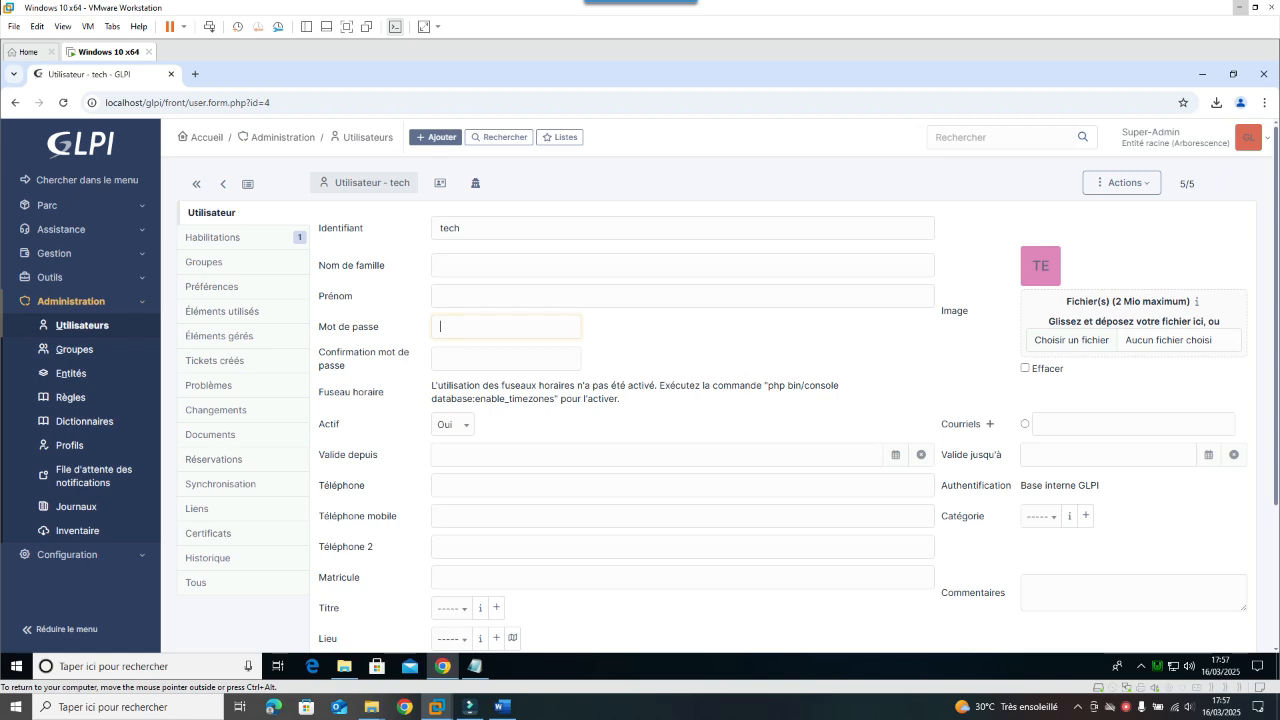
left_click(505, 358)
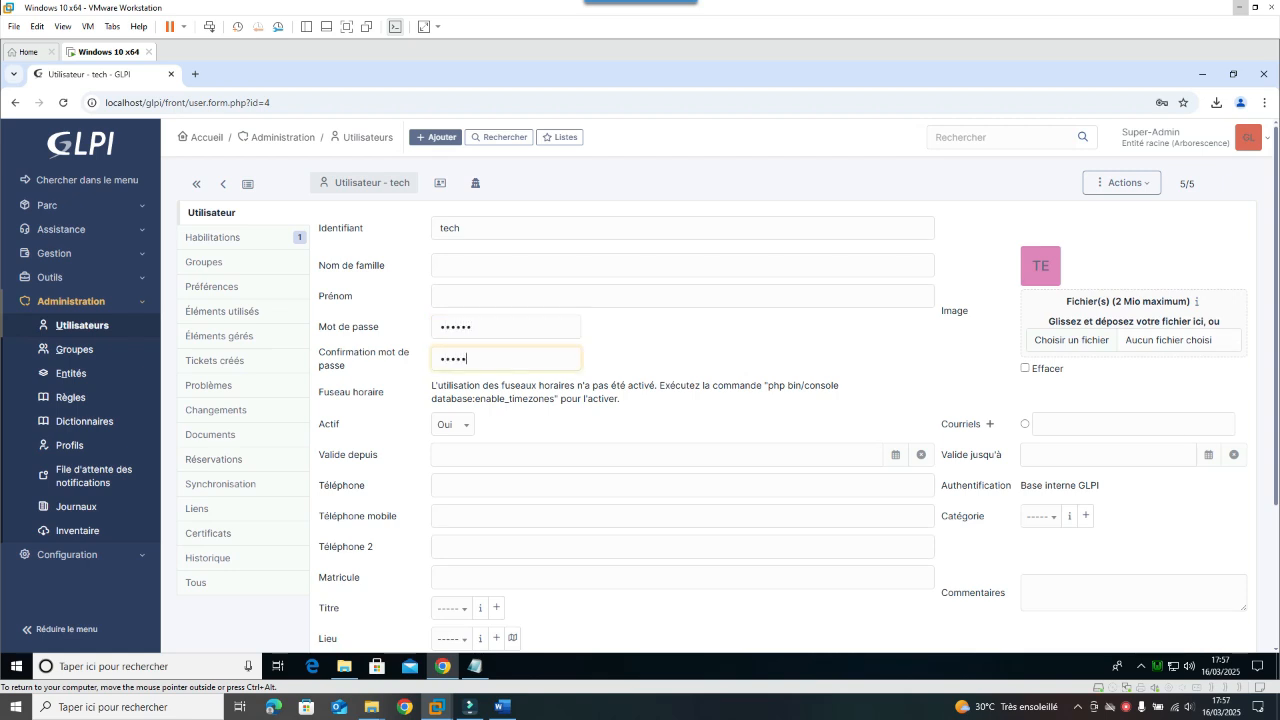
scroll(557, 442, "down", 2)
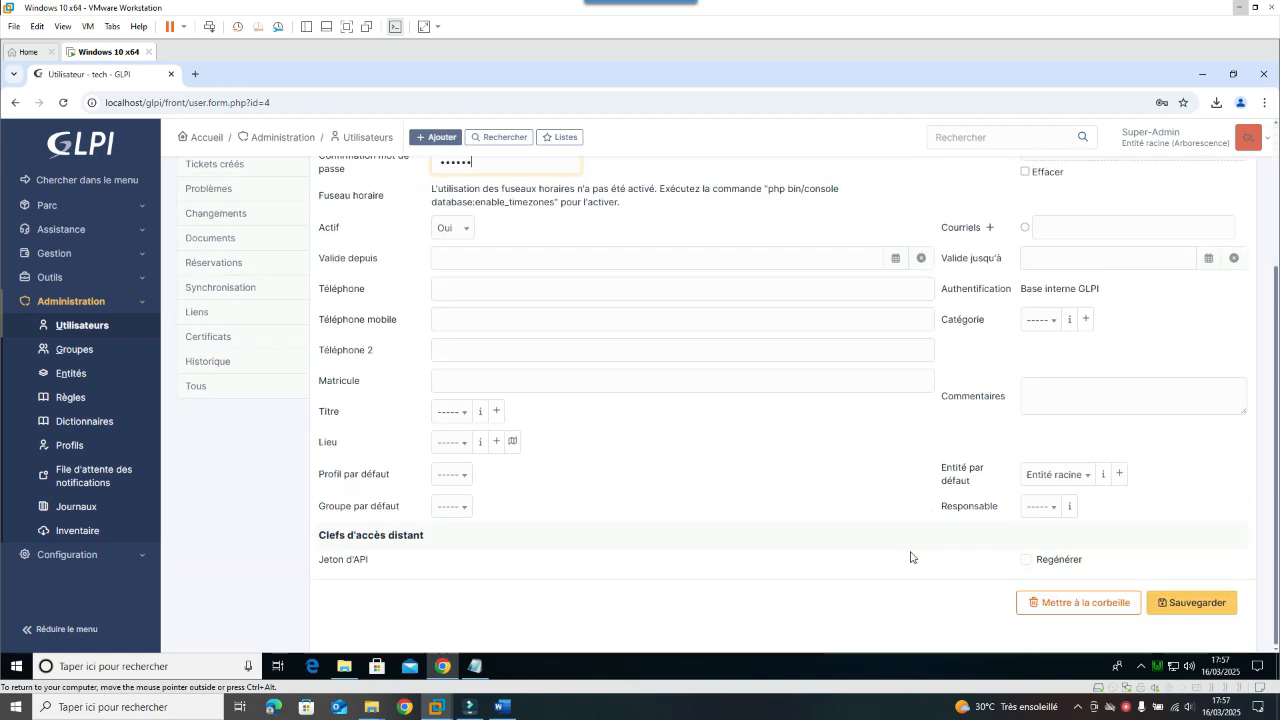
left_click(1150, 603)
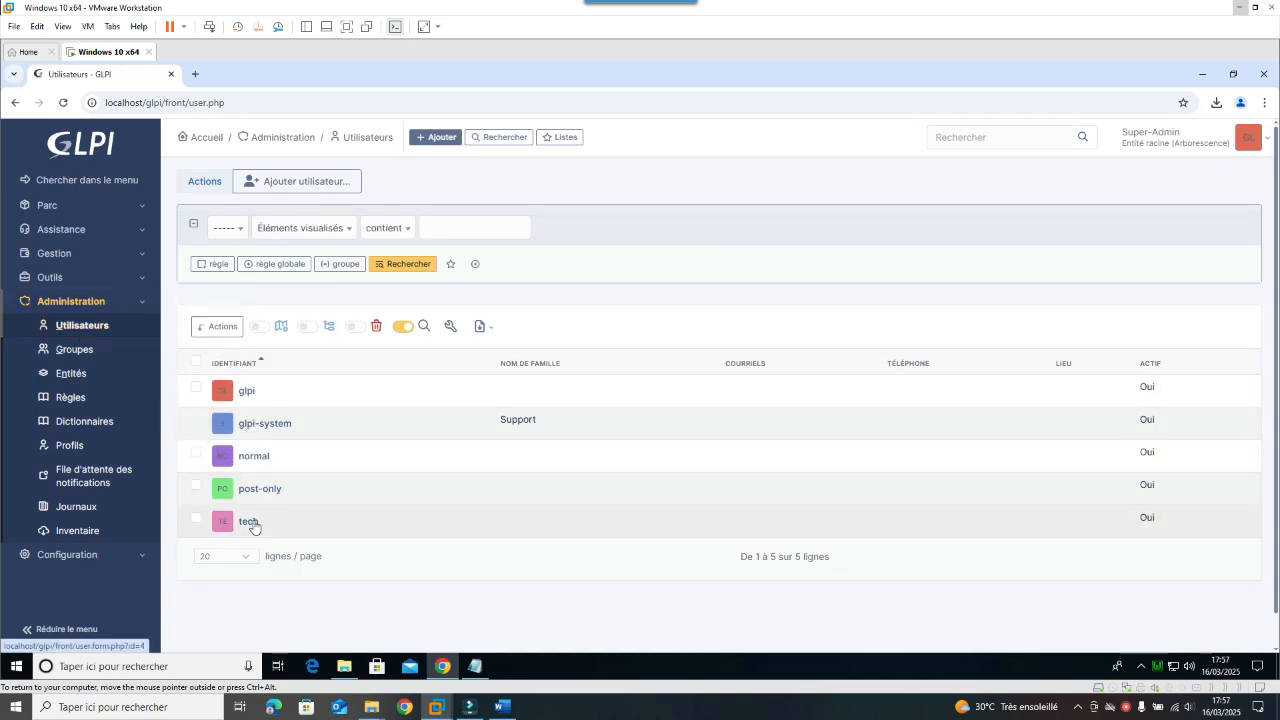
Step: Enter and confirm a new password for the normal account and save it
left_click(256, 458)
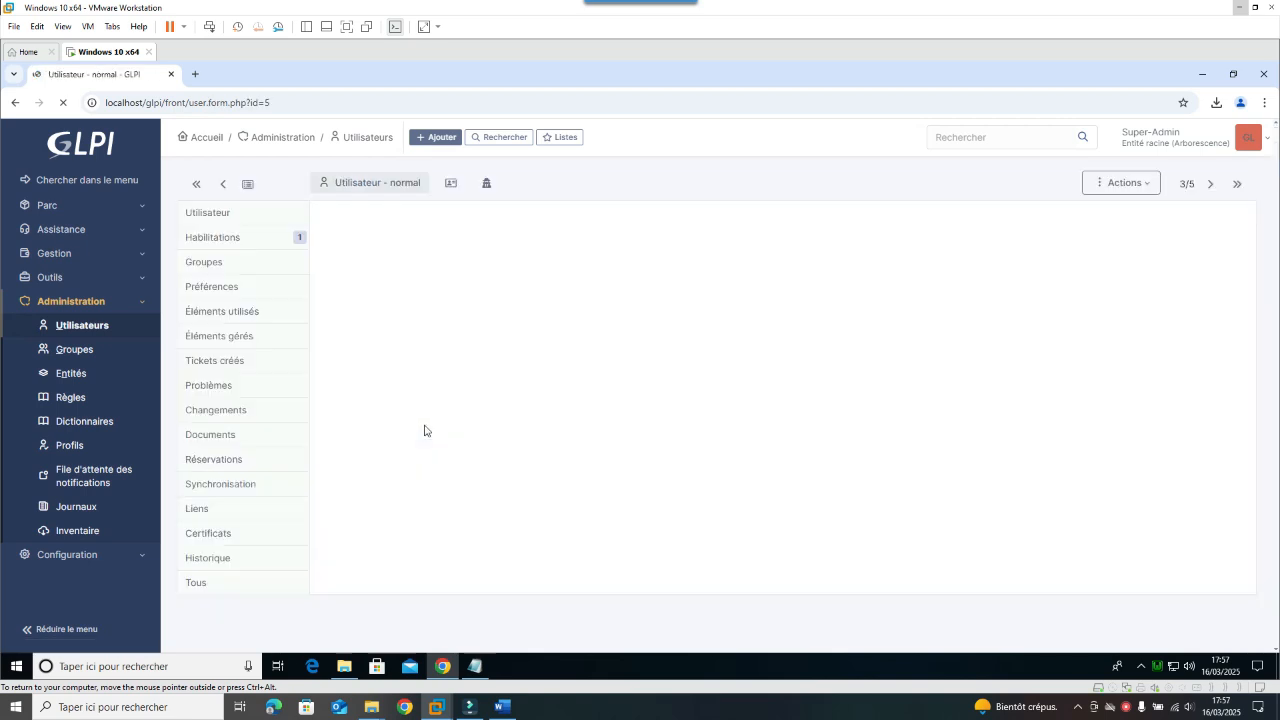
left_click(484, 327)
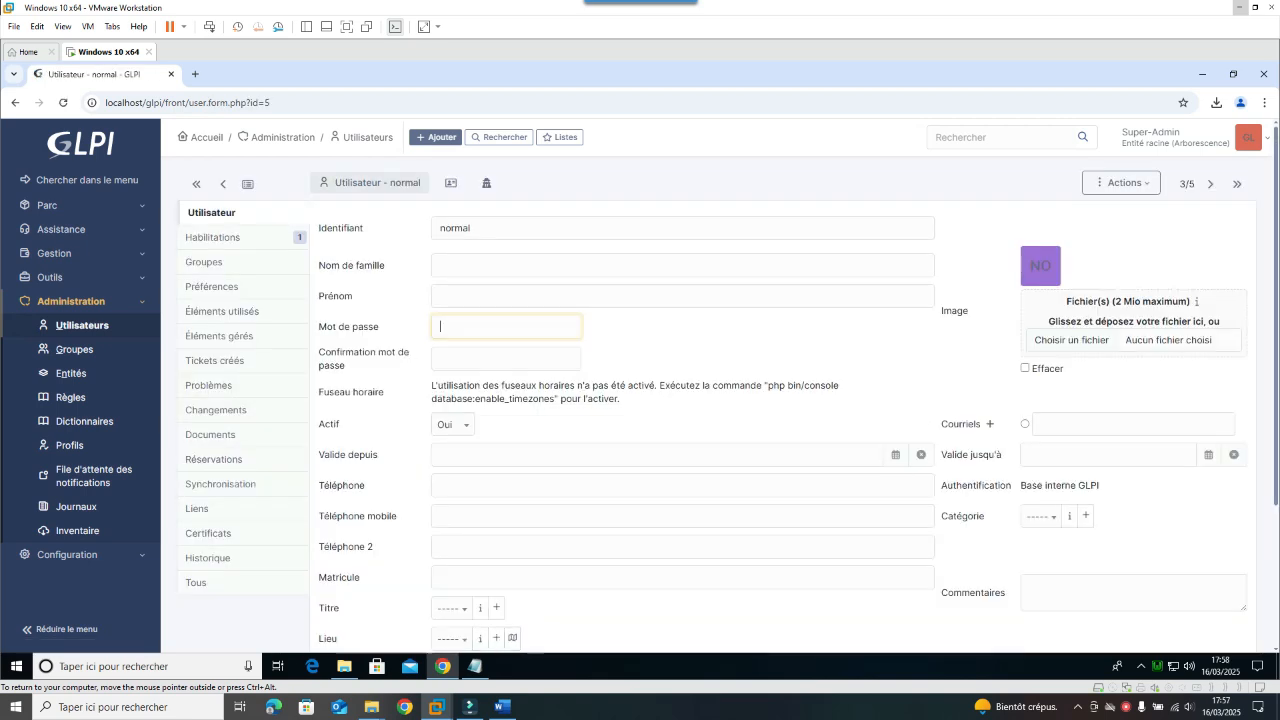
key("Tab")
type("norm")
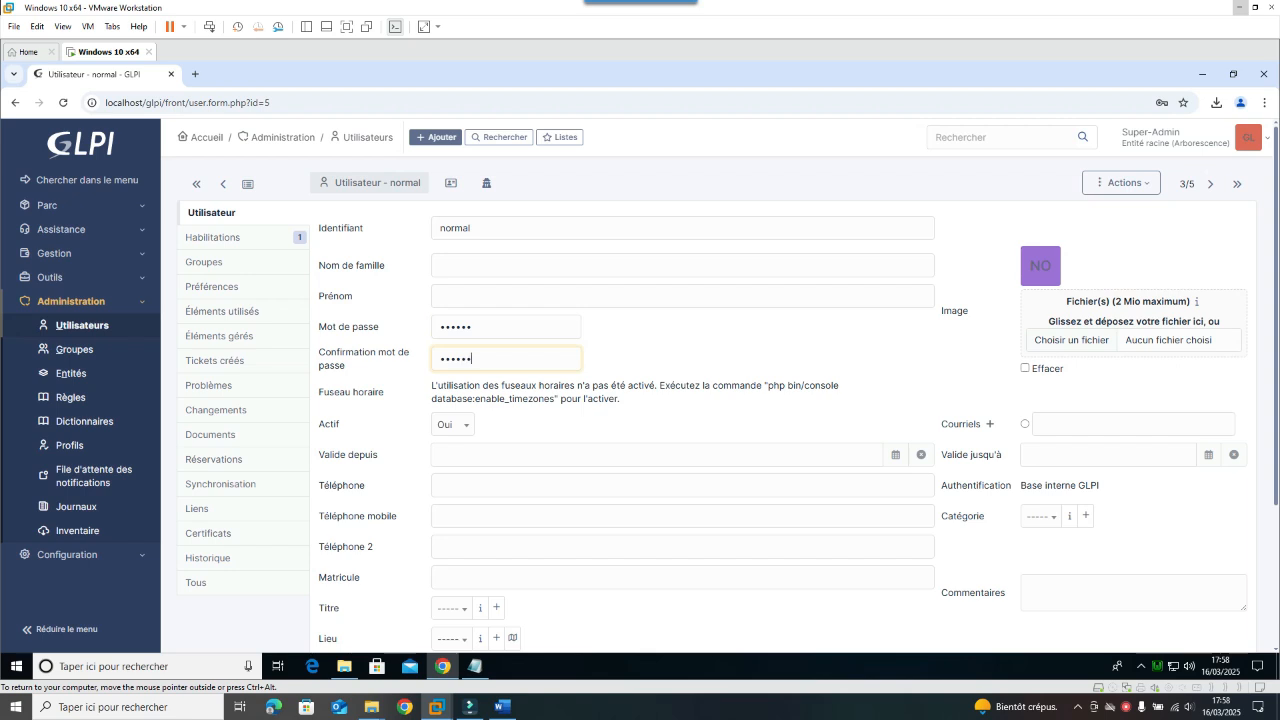
type("al")
scroll(843, 603, "down", 3)
left_click(1190, 603)
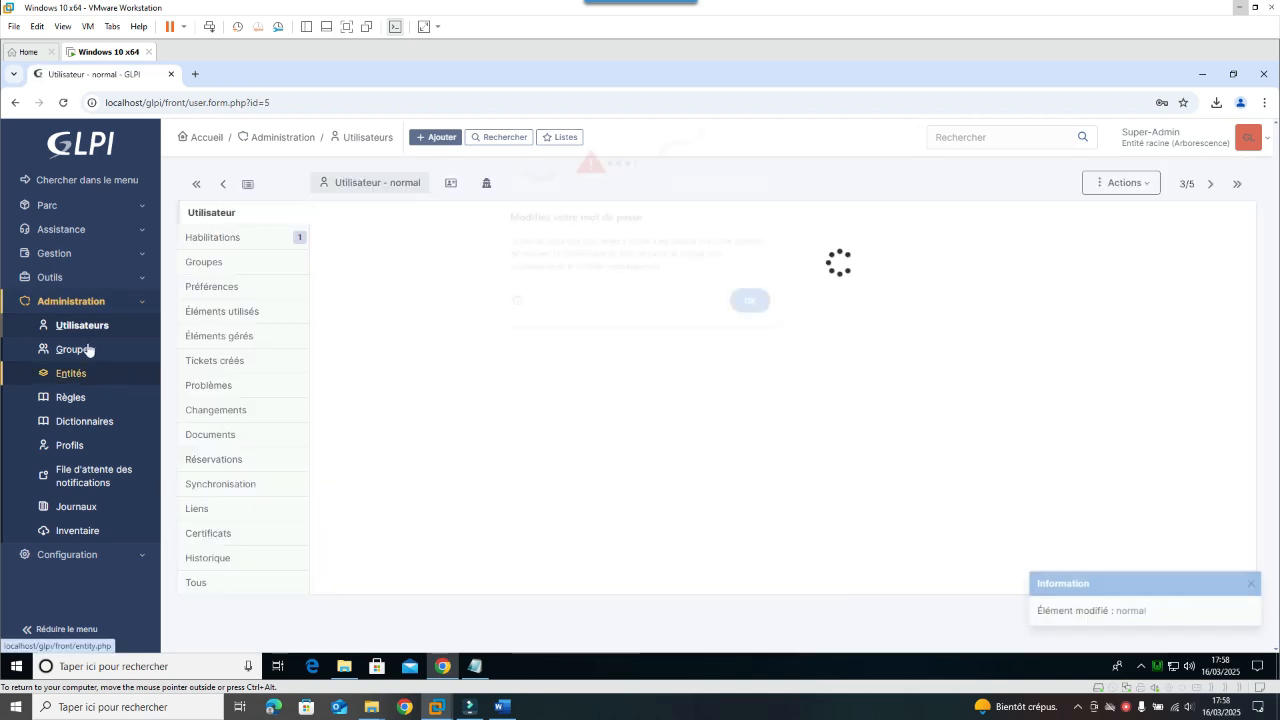
Step: Dismiss the password warning and open the post-only user from the Utilisateurs list
left_click(755, 305)
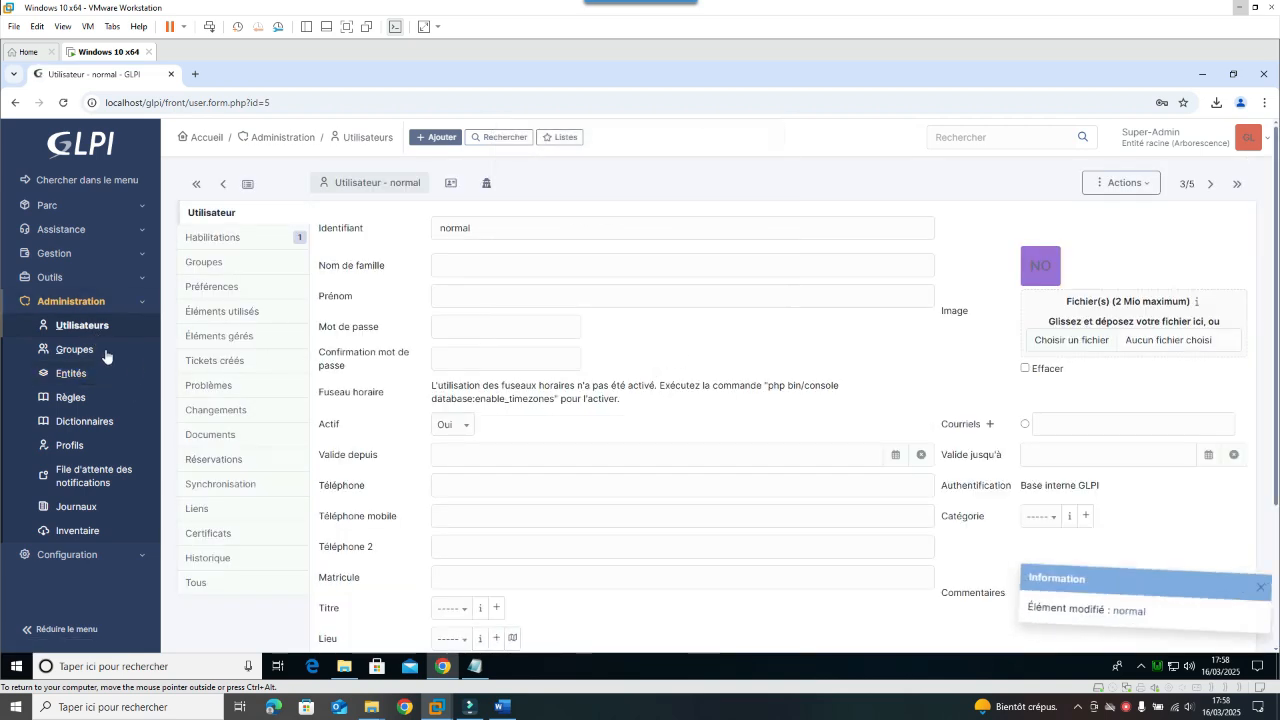
left_click(88, 330)
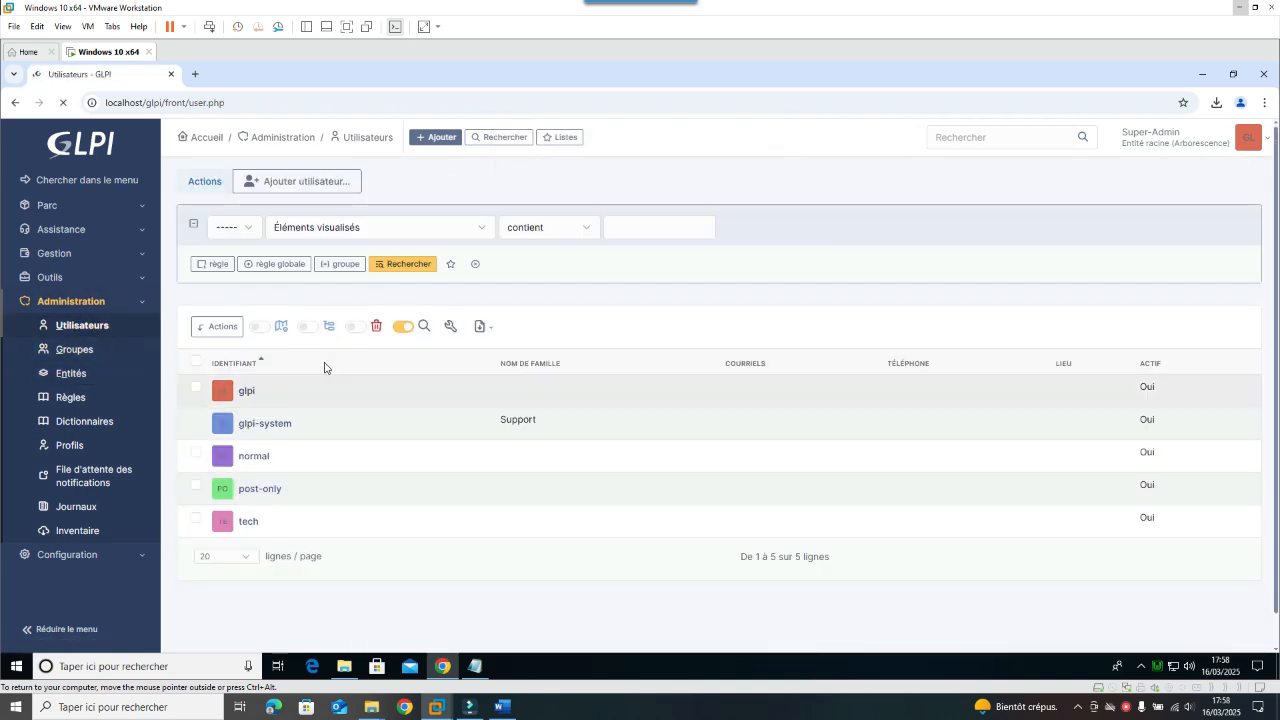
left_click(262, 490)
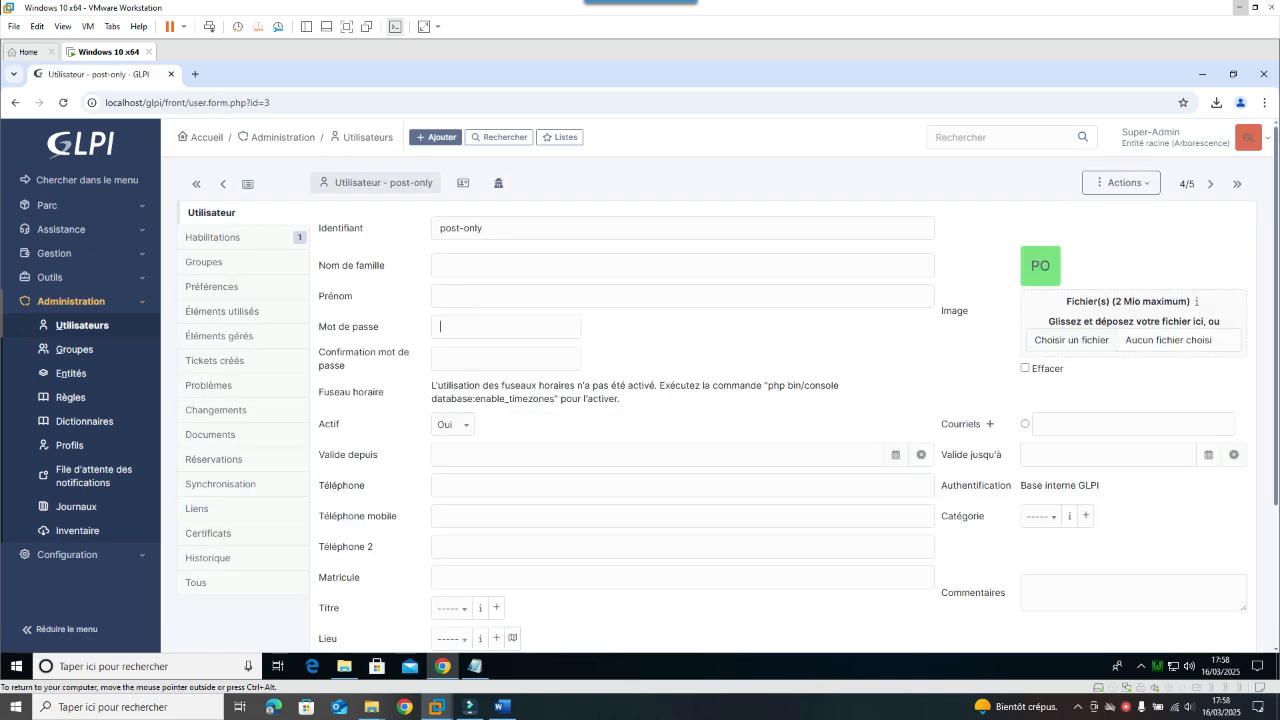
Step: Confirm and save the post-only account's new password, then return to Utilisateurs
key("Tab")
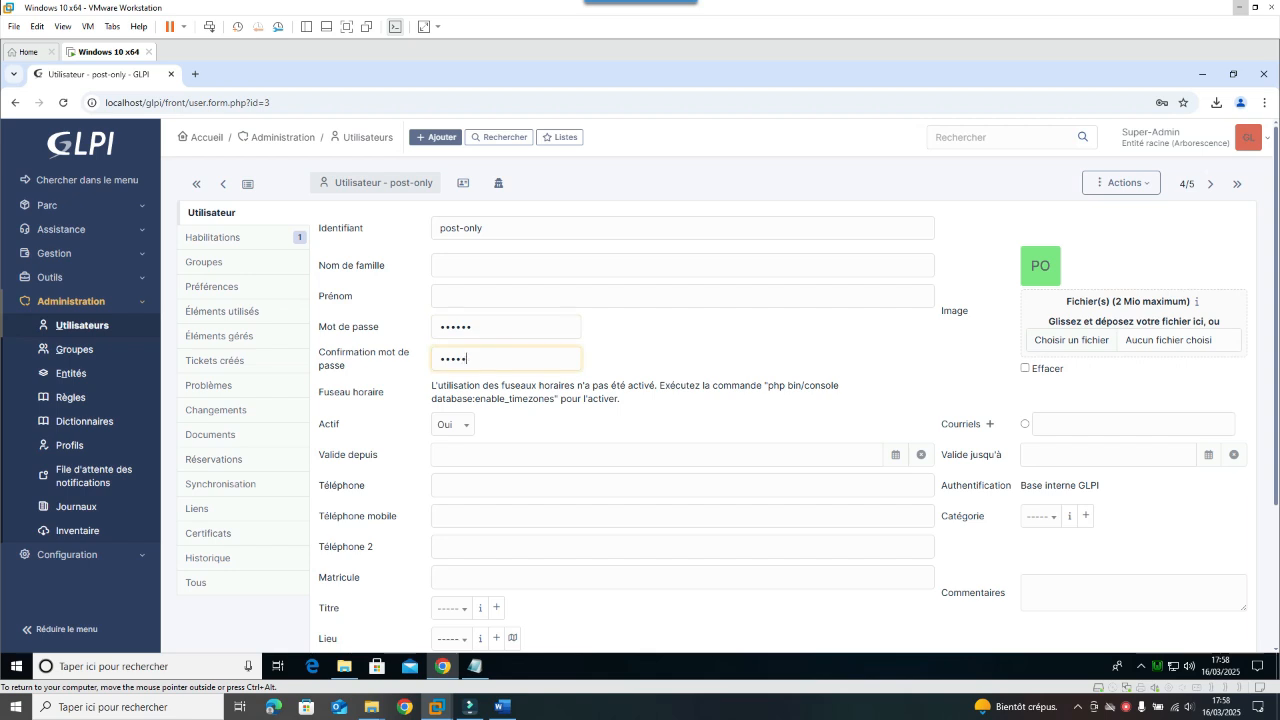
scroll(1094, 516, "down", 2)
left_click(1218, 602)
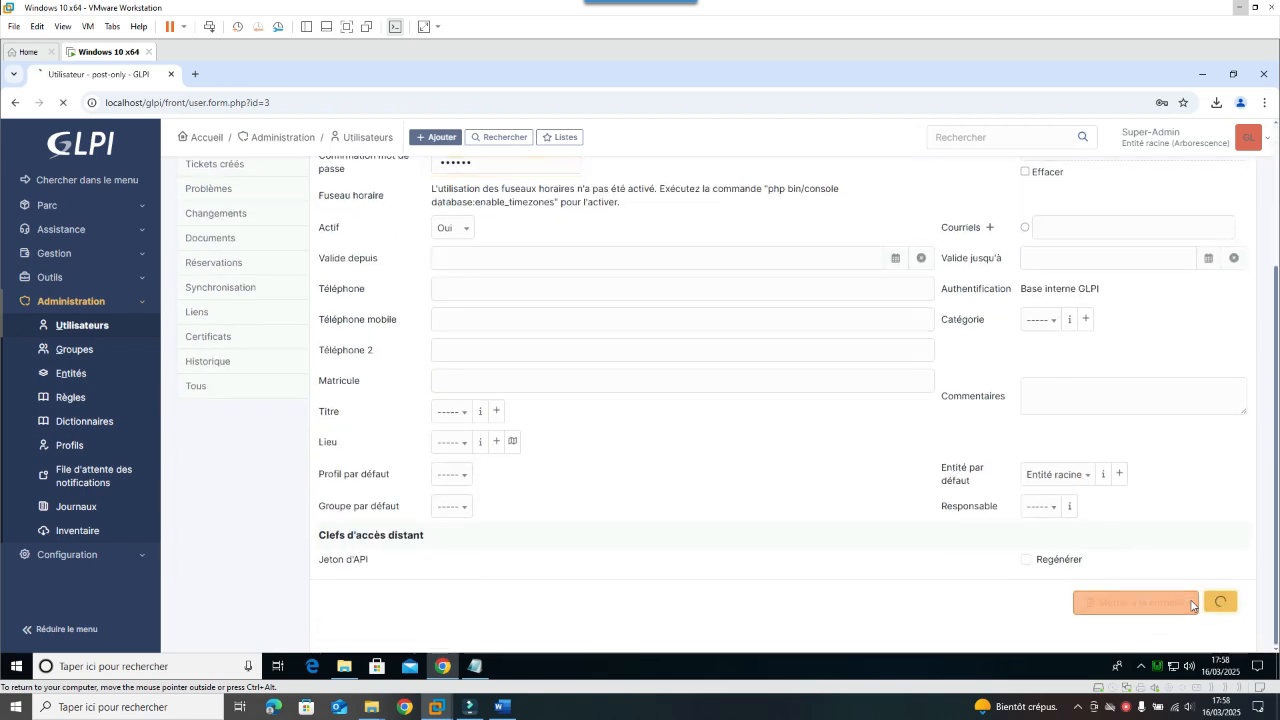
left_click(110, 333)
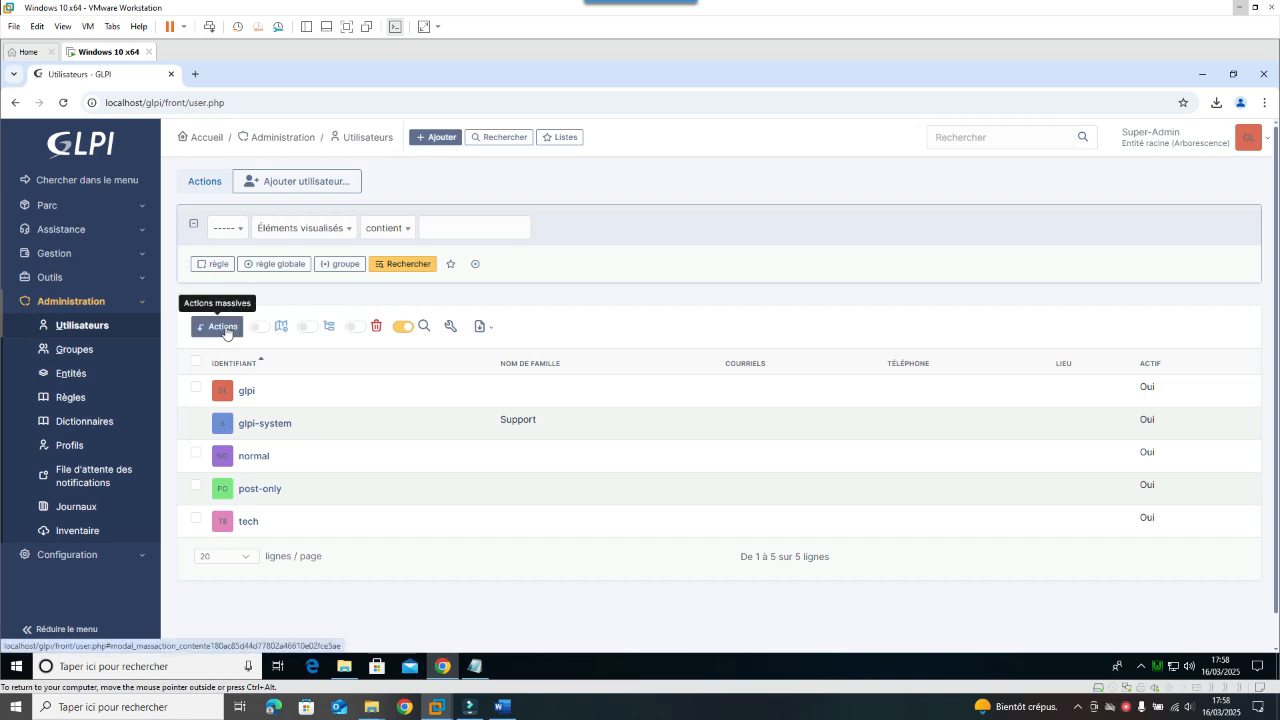
Step: Add a new user with login admin.inf, entering its password and the confirmation
left_click(329, 192)
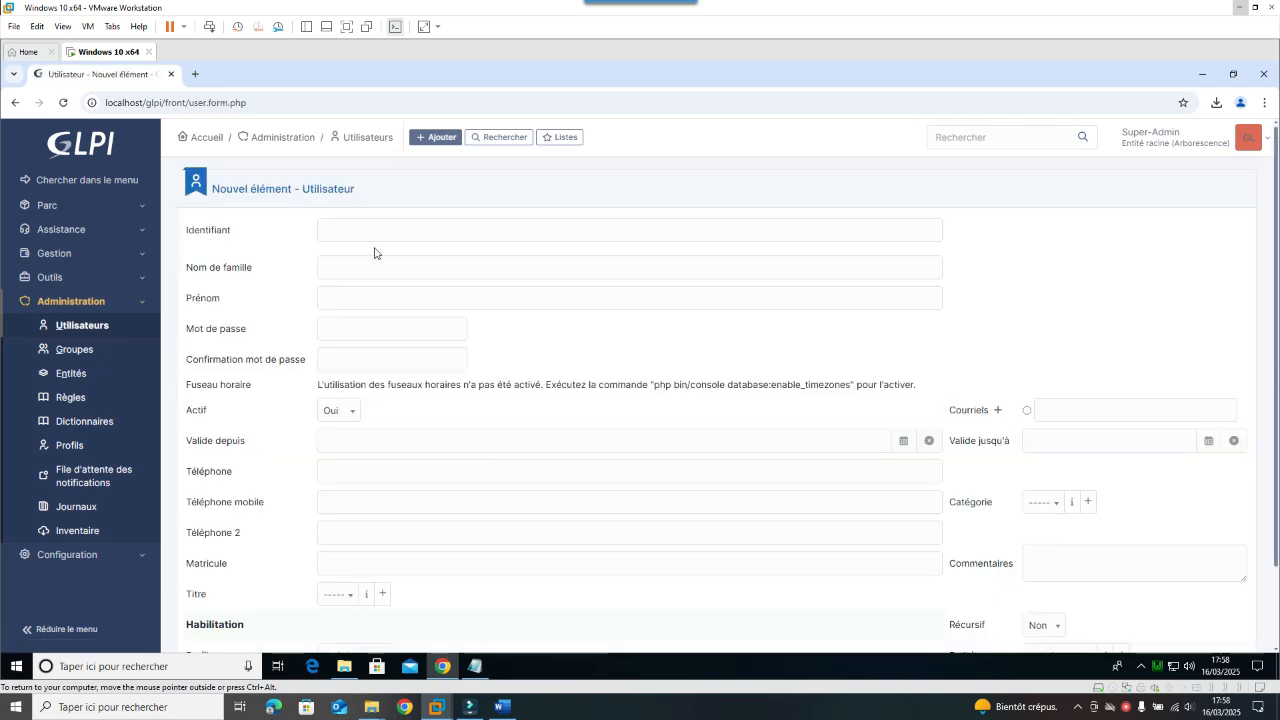
left_click(412, 230)
type("admin.inf")
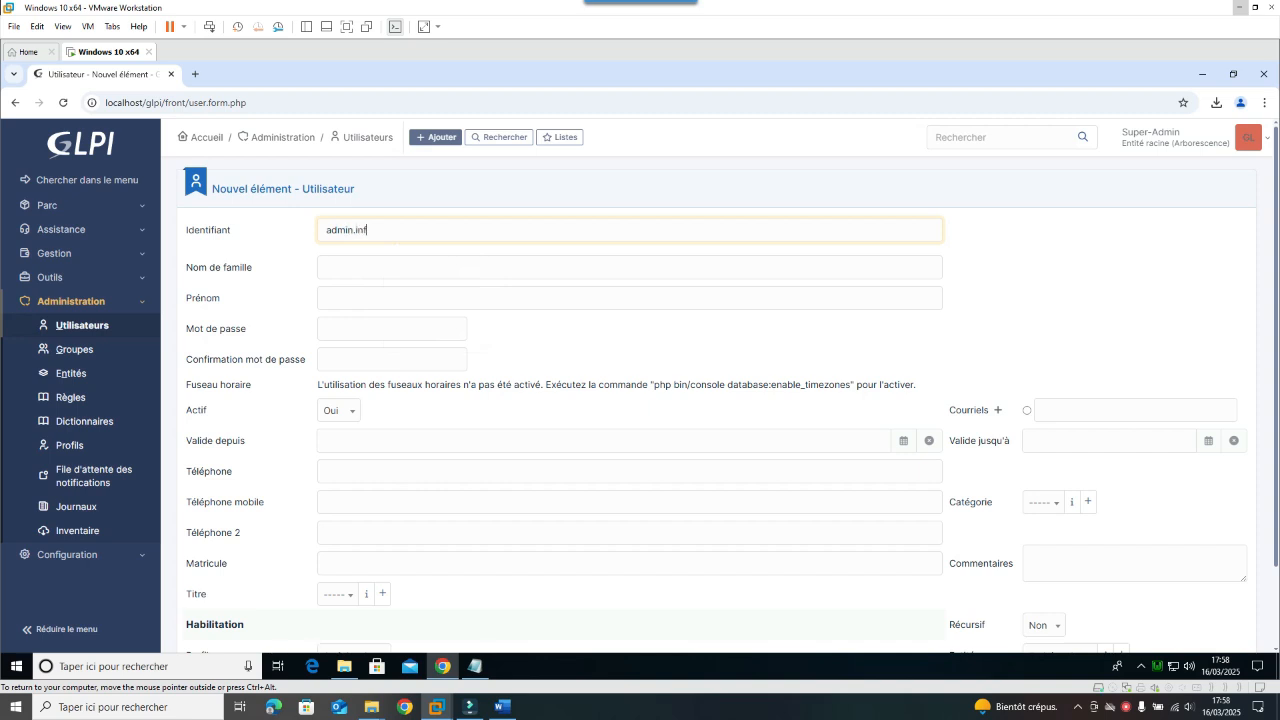
key("Tab")
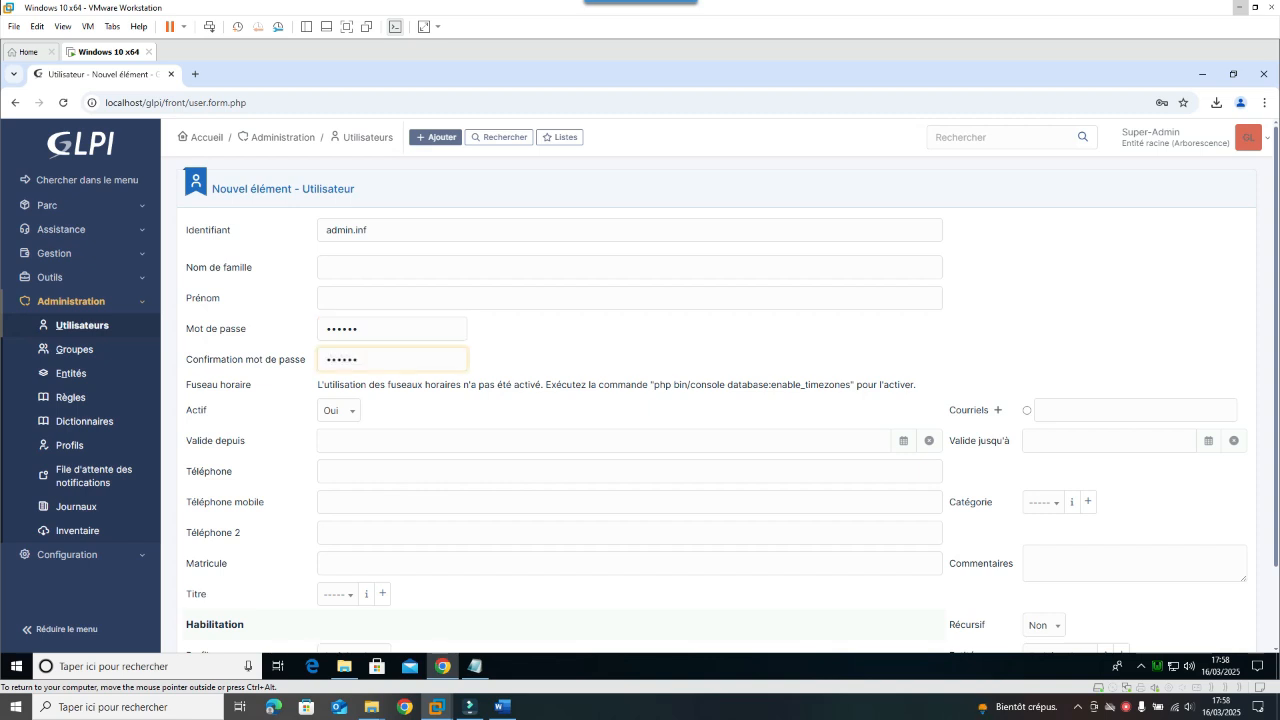
left_click(400, 441)
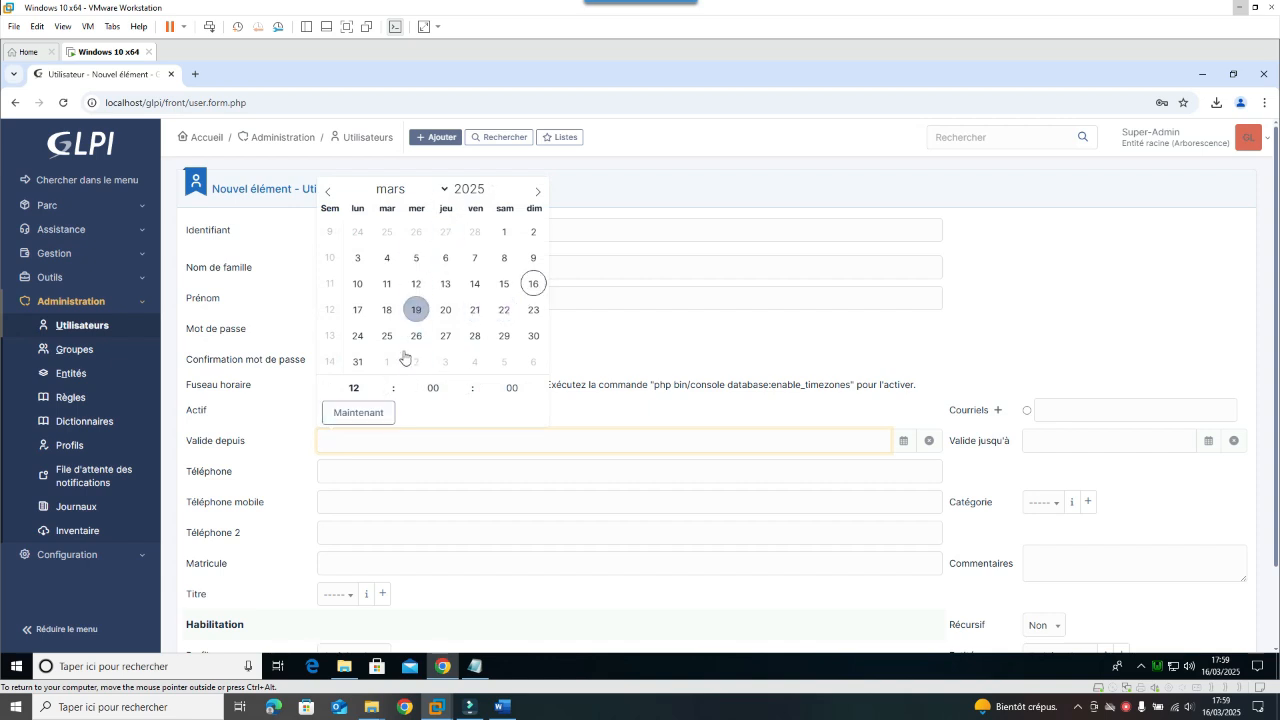
left_click(358, 412)
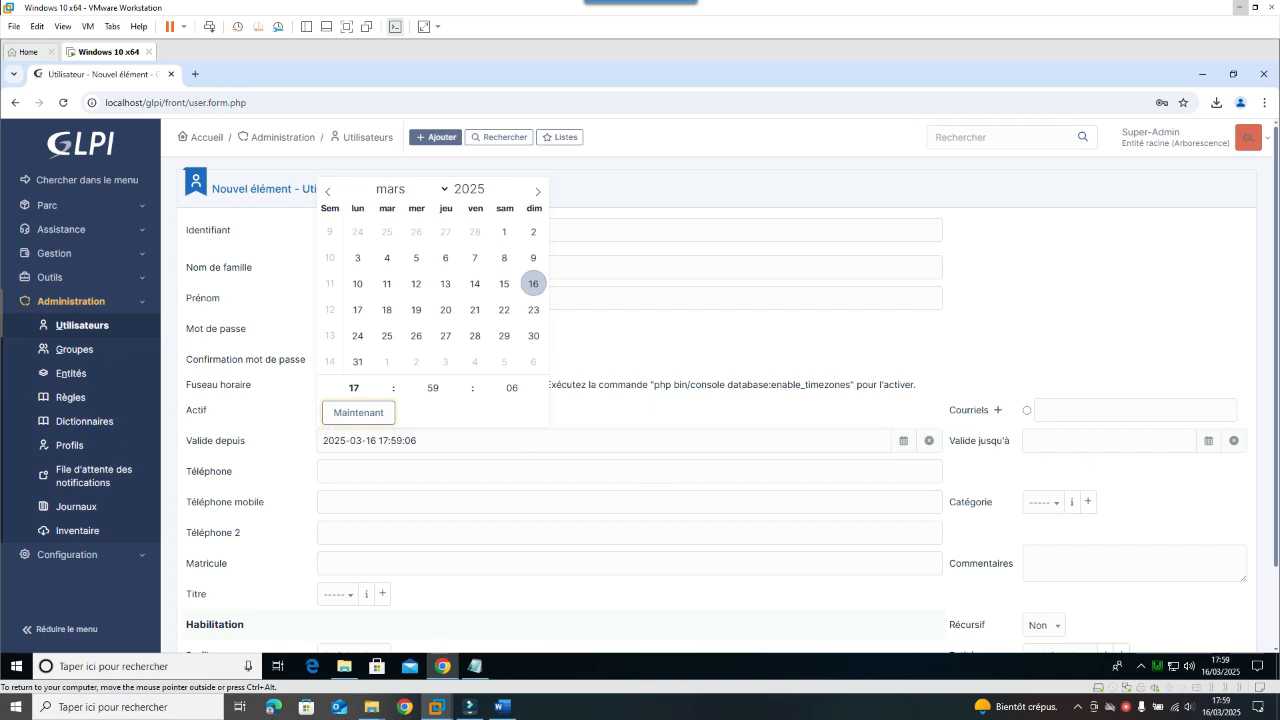
left_click(1135, 410)
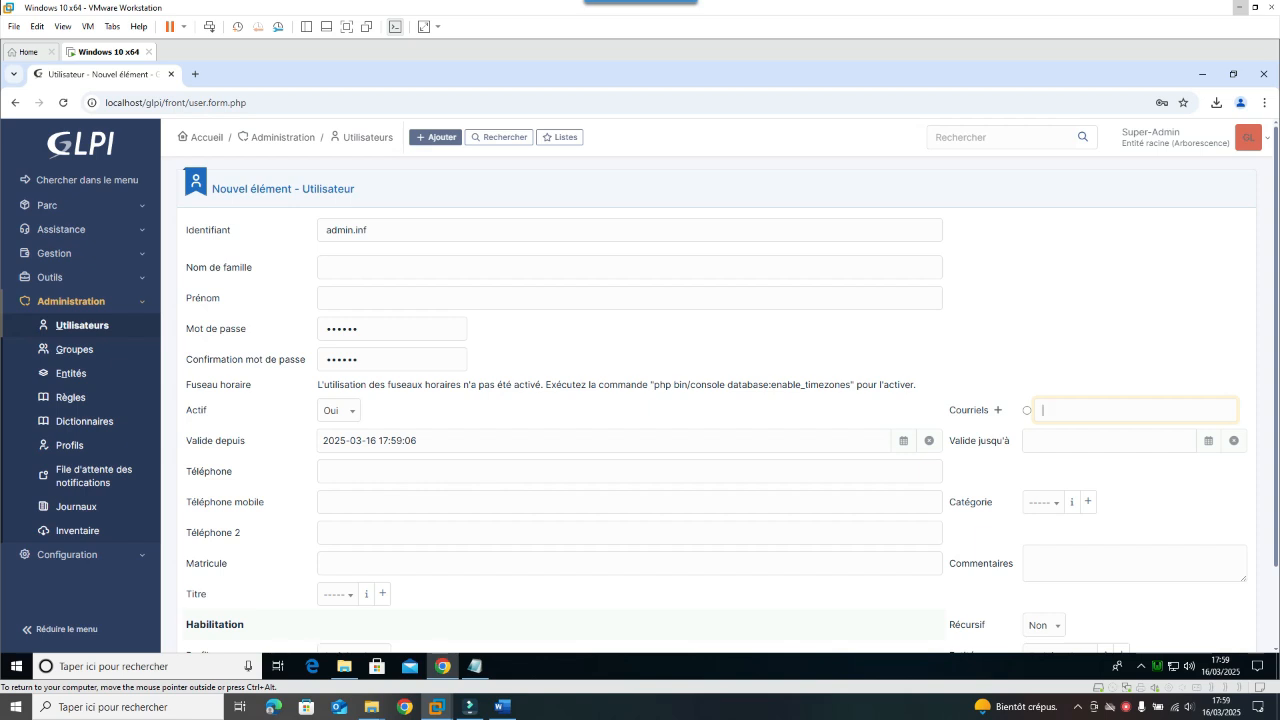
scroll(408, 566, "down", 1)
left_click(345, 535)
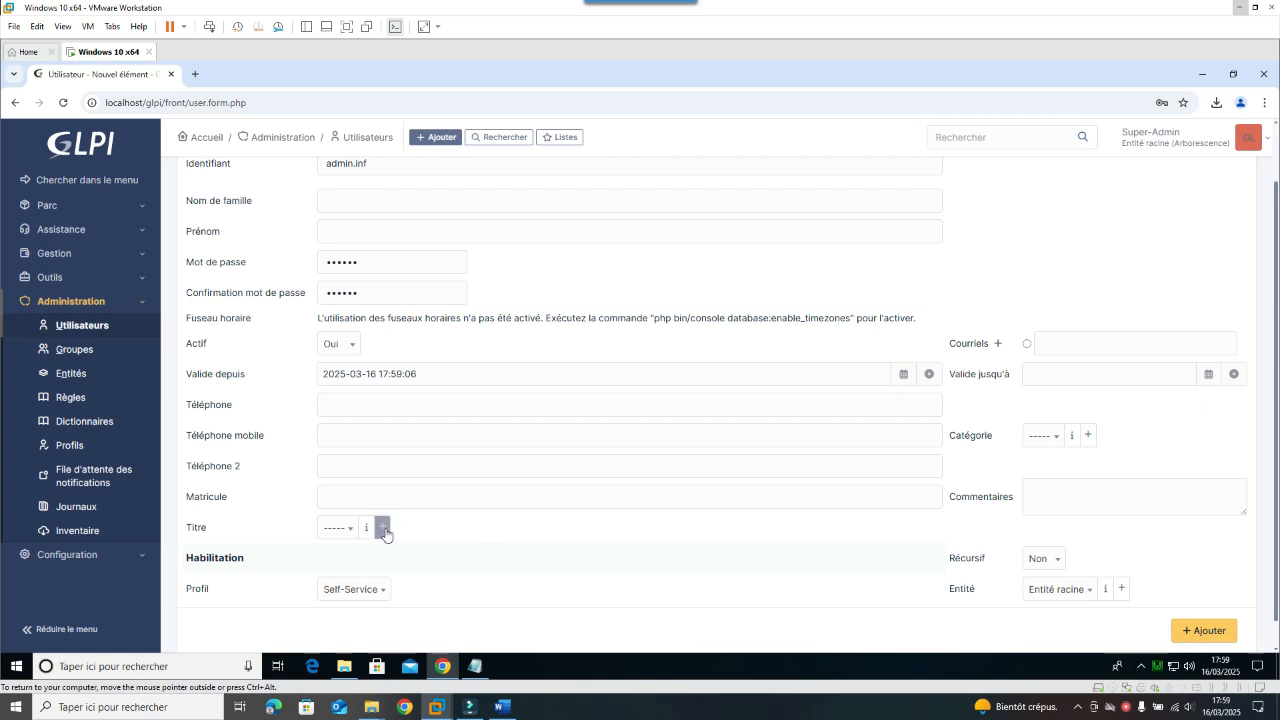
Step: Create the user title 'Administrateur Global', correcting its misspelling before adding it
left_click(384, 530)
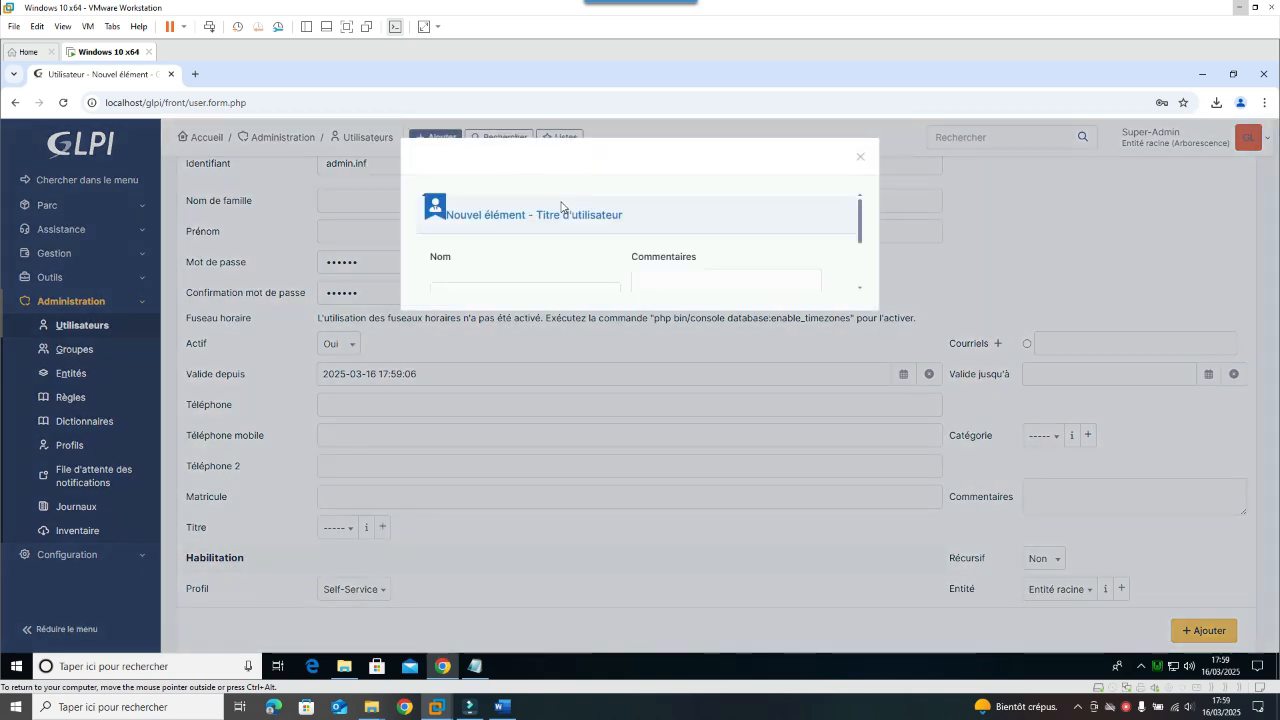
left_click(448, 292)
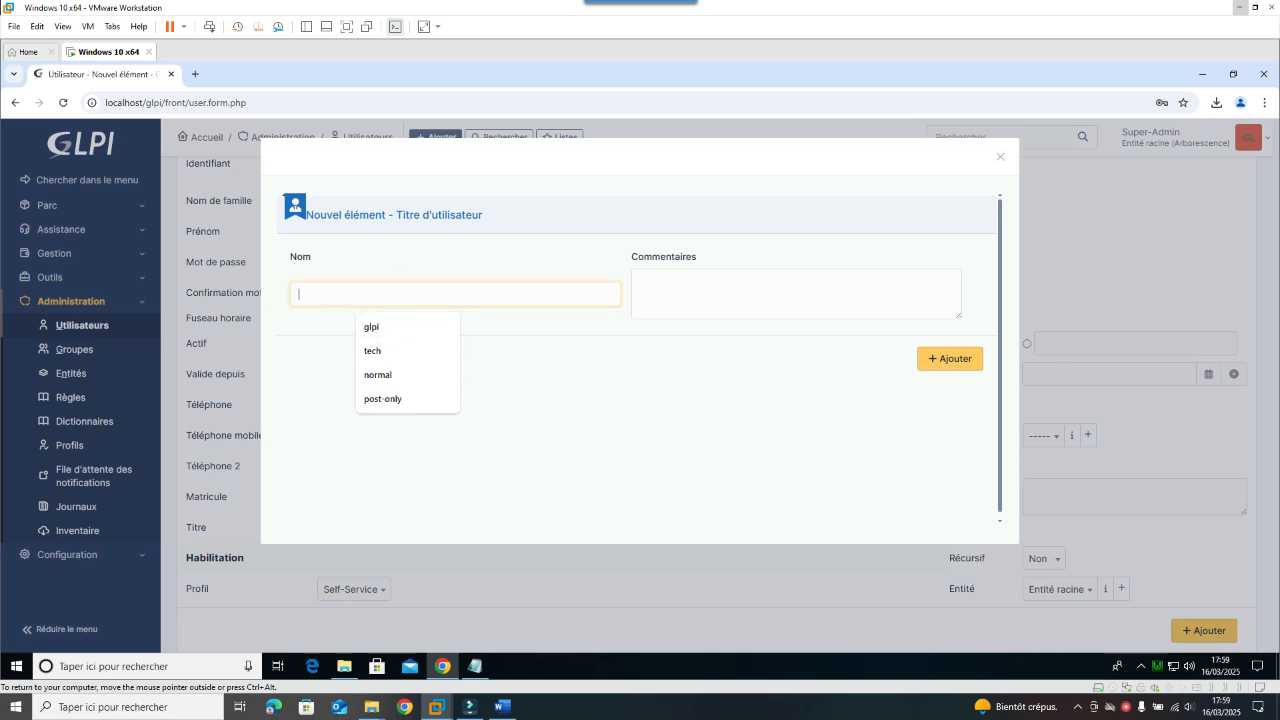
type("Admi")
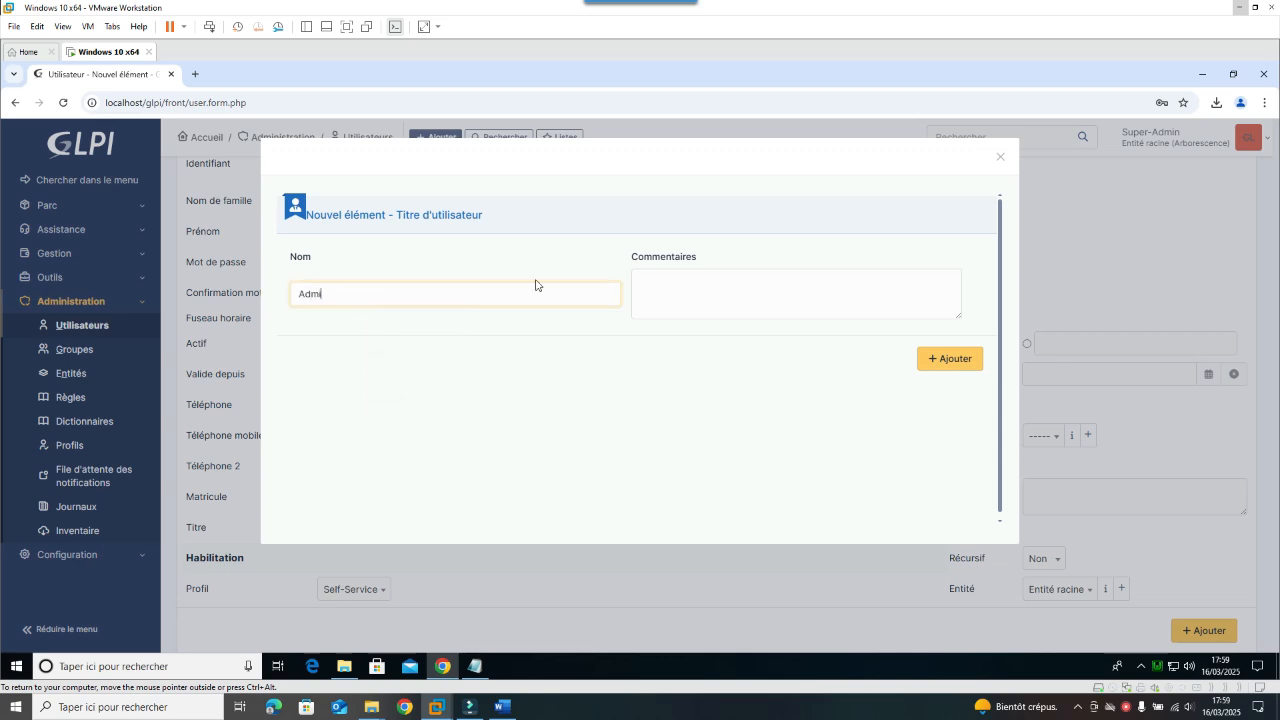
type("nistreur")
type("Global")
right_click(308, 294)
left_click(579, 352)
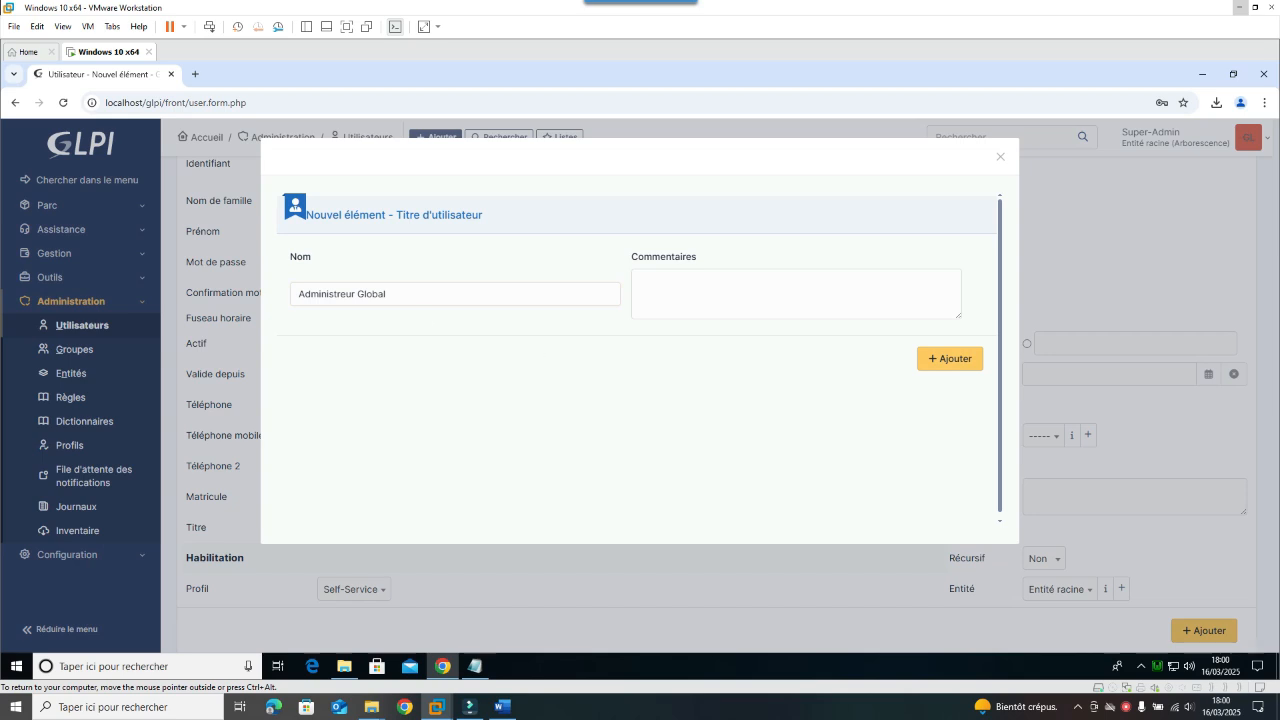
left_click(336, 294)
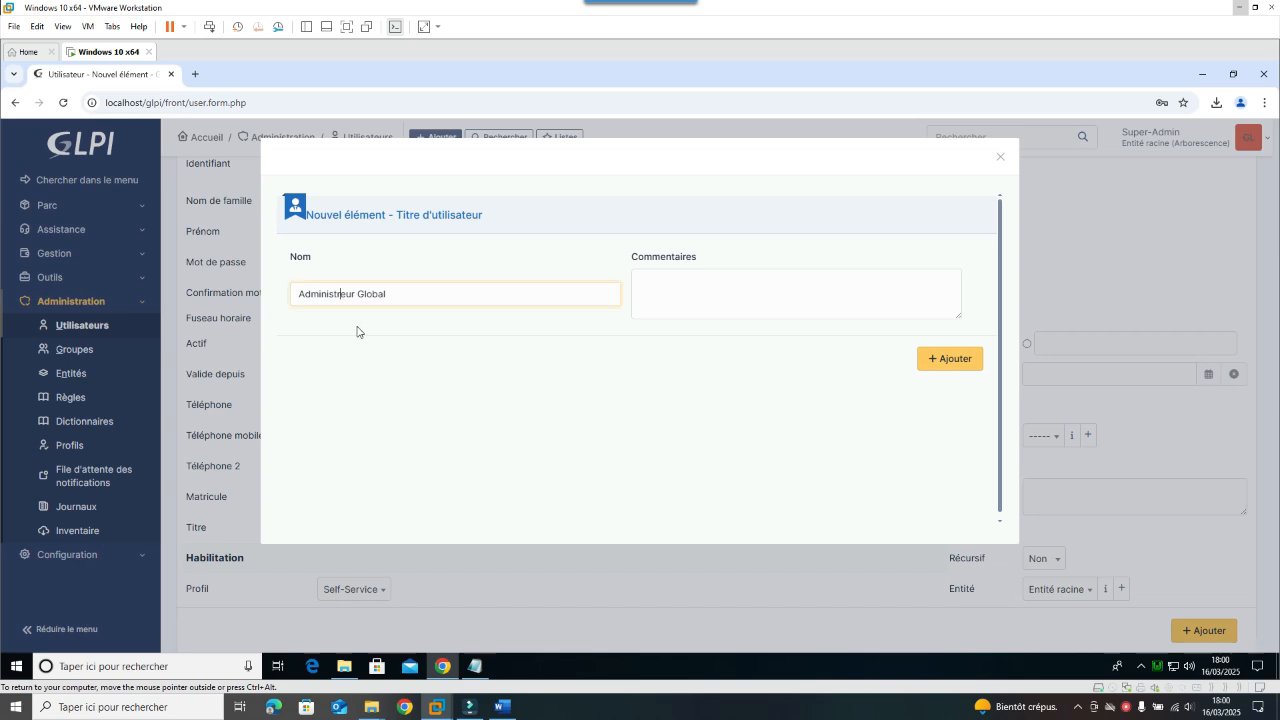
type("at")
left_click(934, 366)
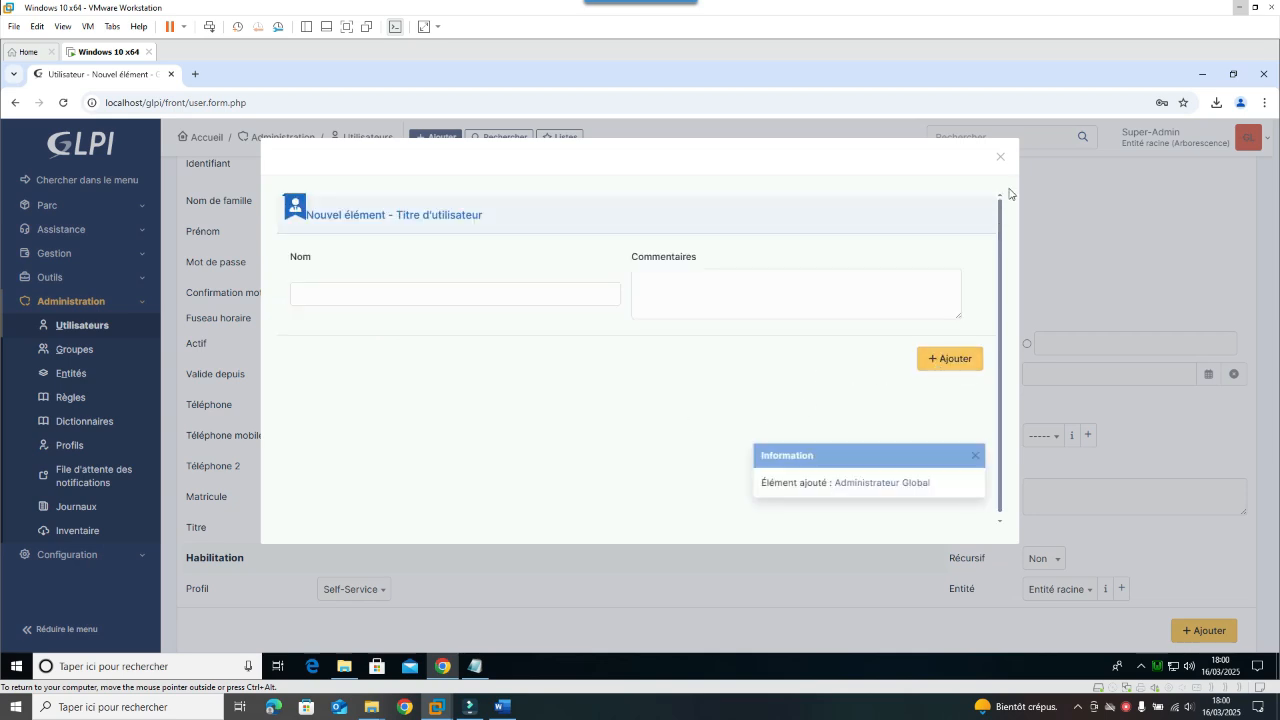
left_click(1000, 157)
left_click(340, 528)
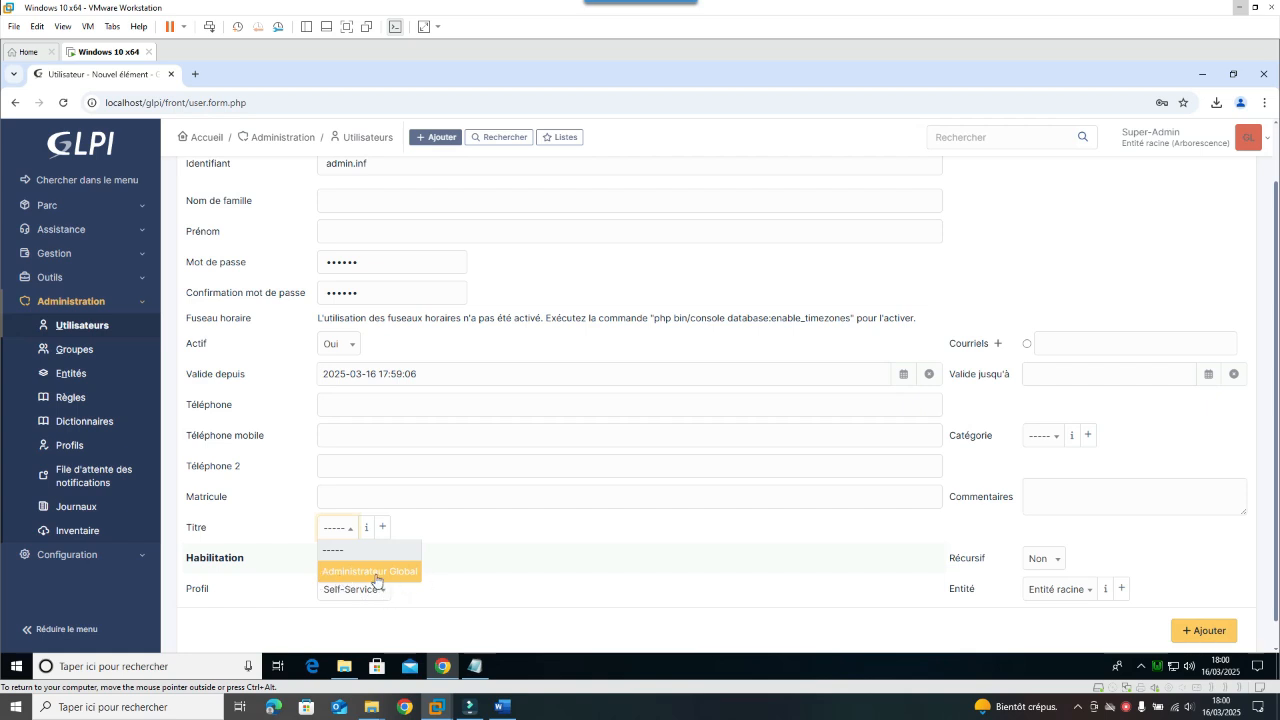
Step: Give admin.inf the Administrateur Global title and the Super-Admin profile
left_click(384, 575)
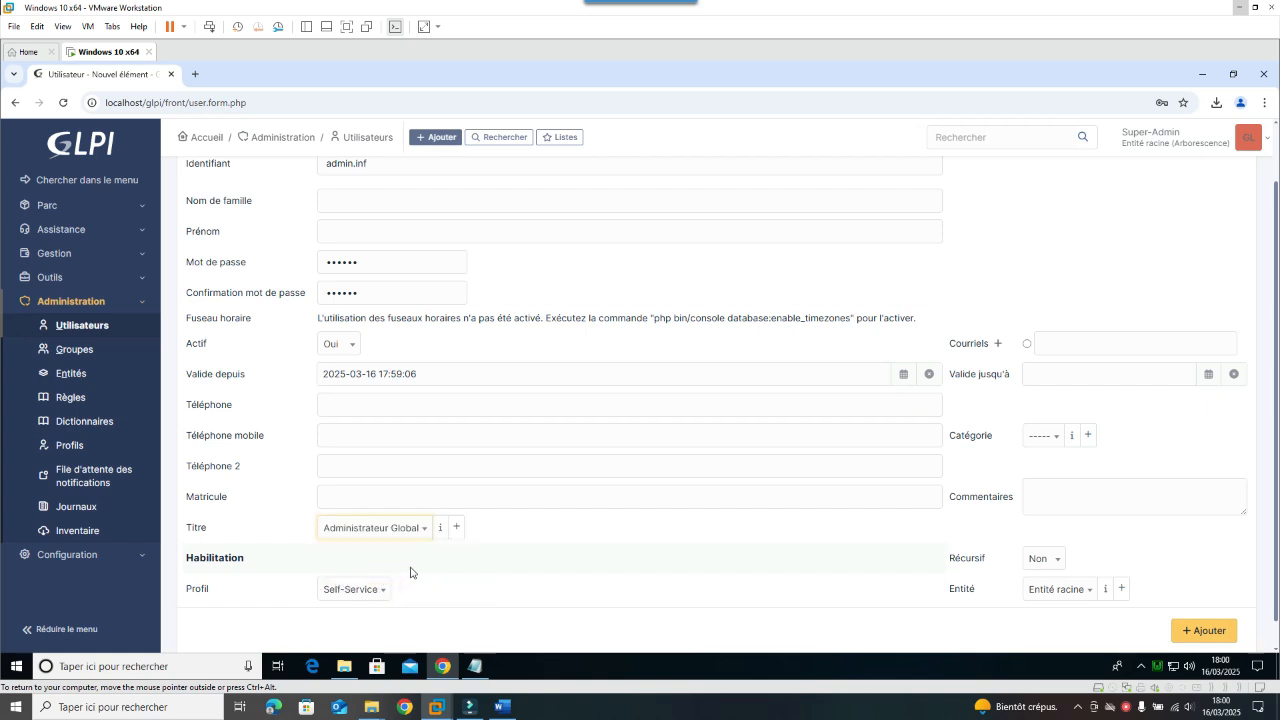
scroll(770, 543, "down", 1)
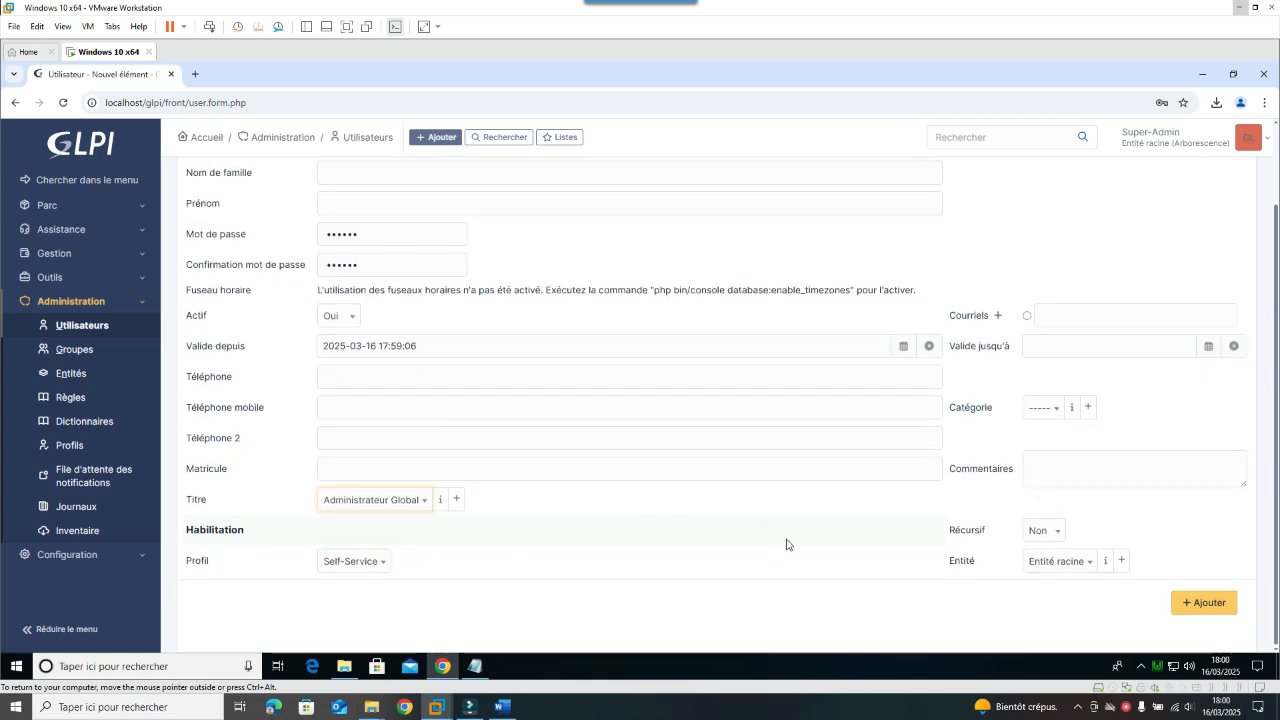
left_click(354, 566)
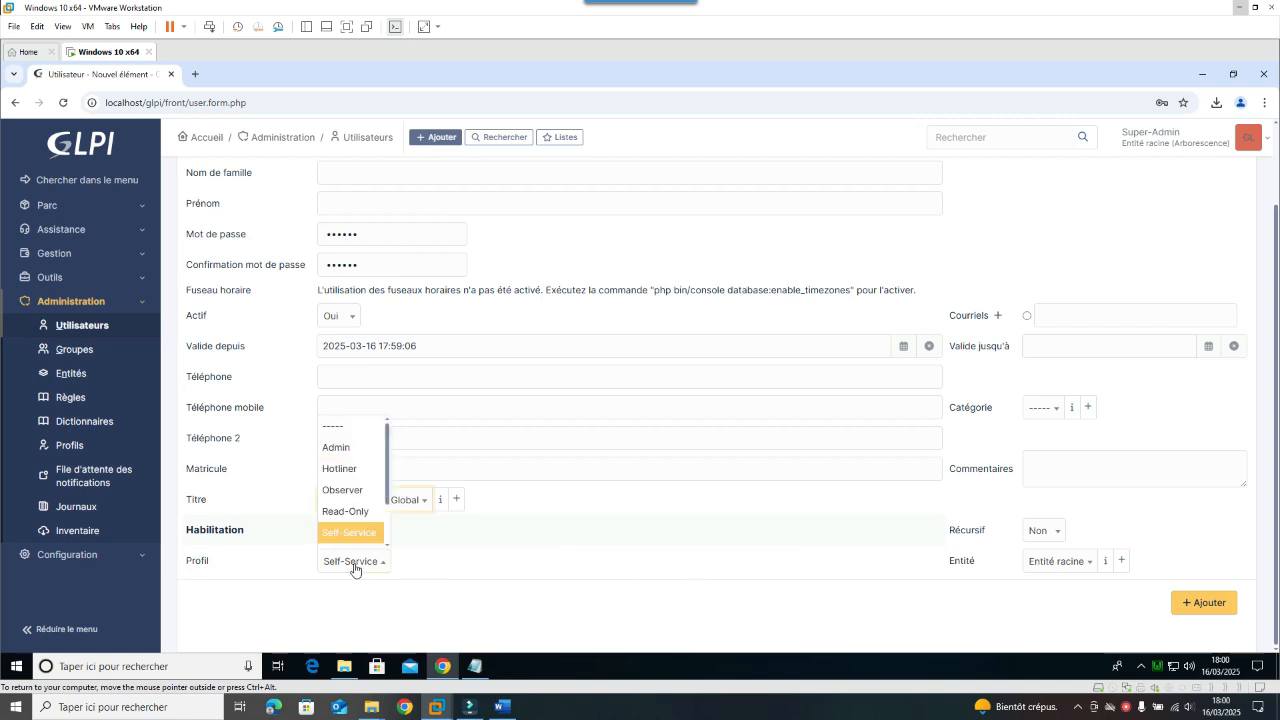
scroll(350, 514, "down", 1)
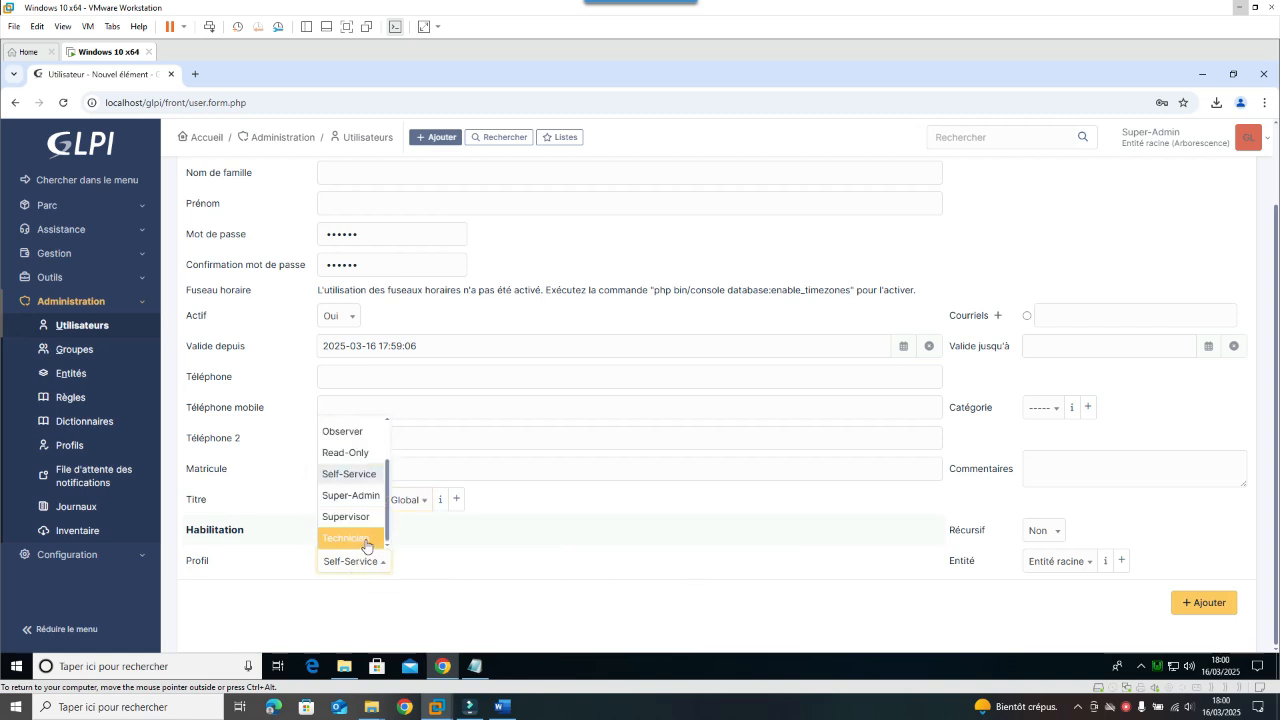
left_click(360, 497)
Step: Keep Récursif at Non and the entity at Entité racine
left_click(1059, 541)
left_click(1058, 550)
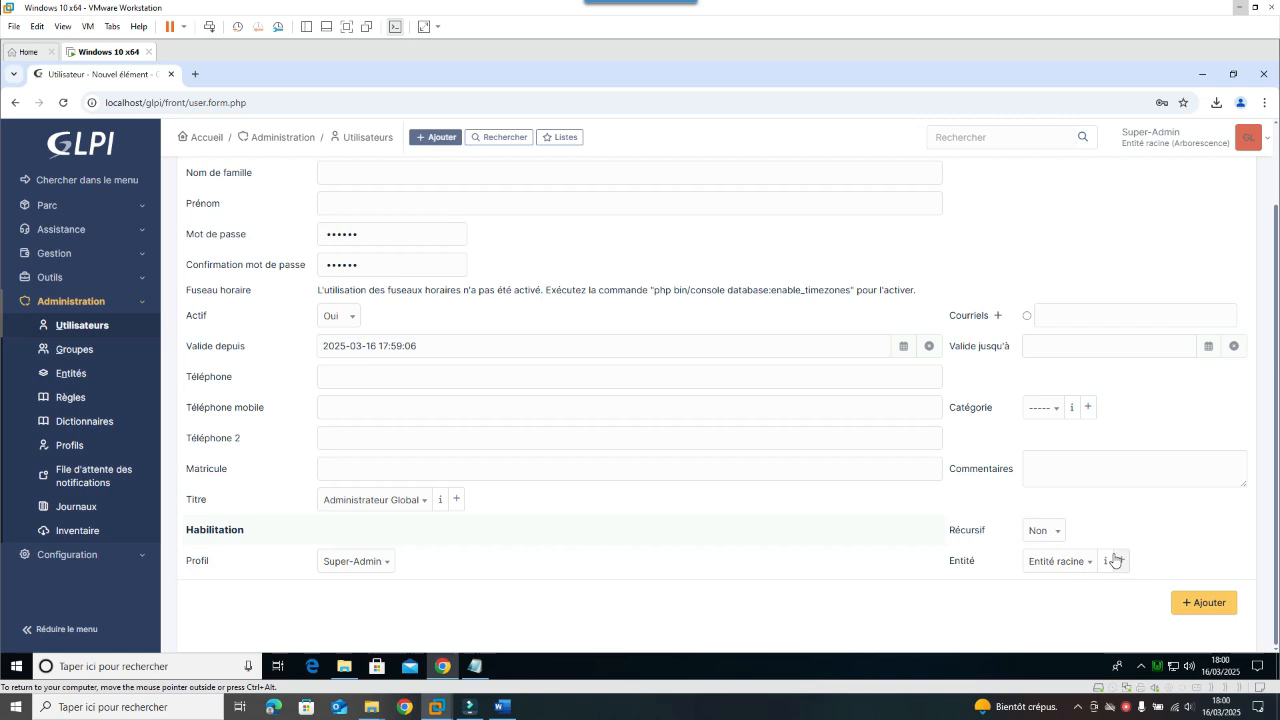
left_click(1049, 414)
left_click(1160, 538)
left_click(1076, 566)
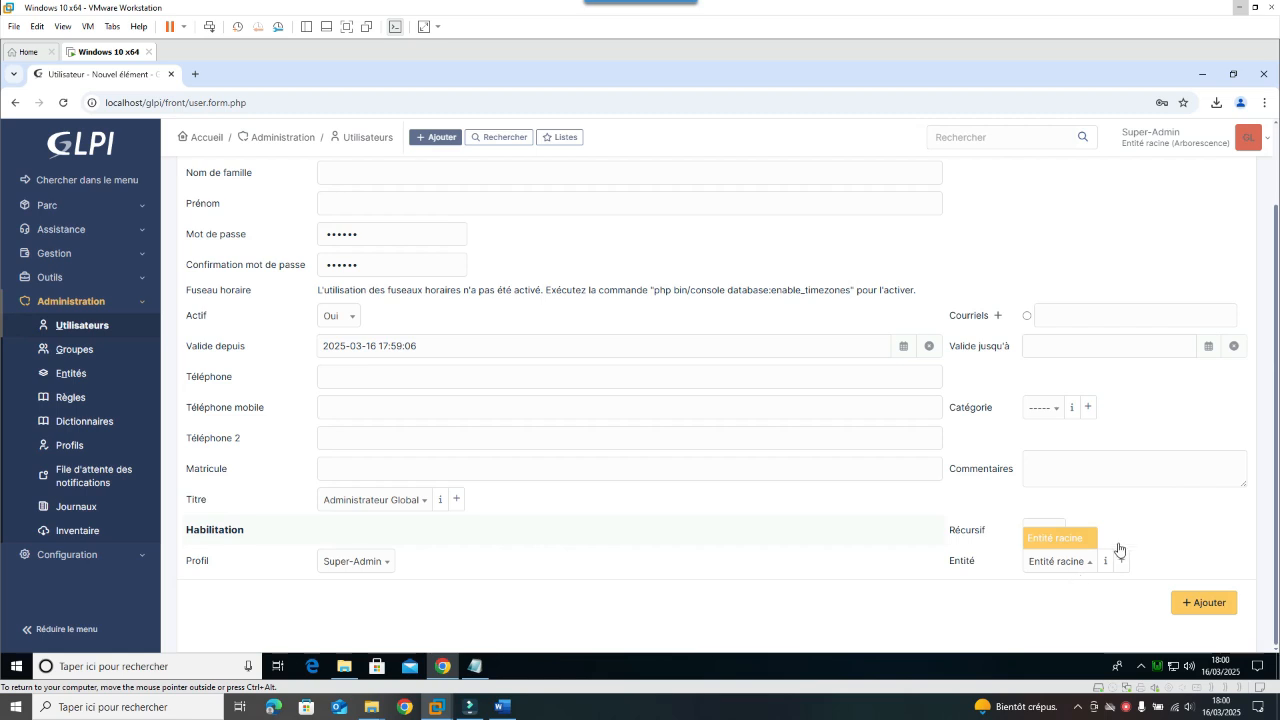
left_click(1183, 515)
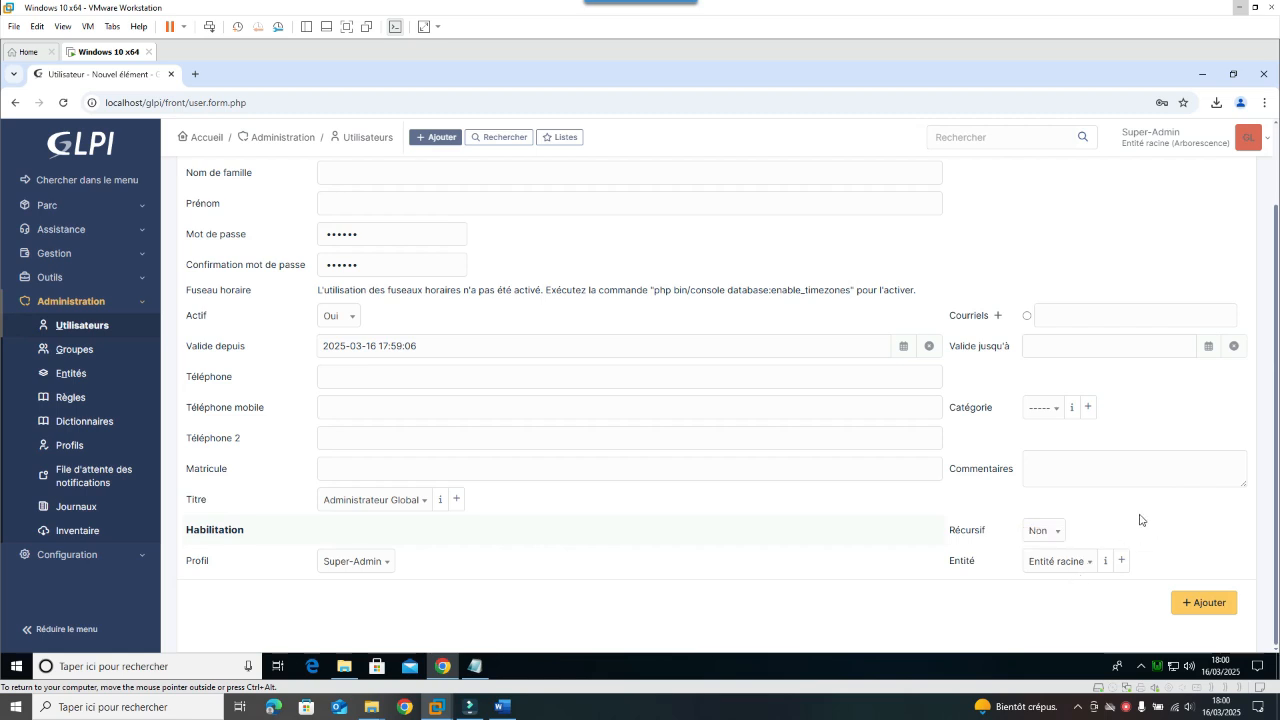
Step: Add the admin.inf user and go back to the GLPI home dashboard
scroll(1105, 520, "up", 1)
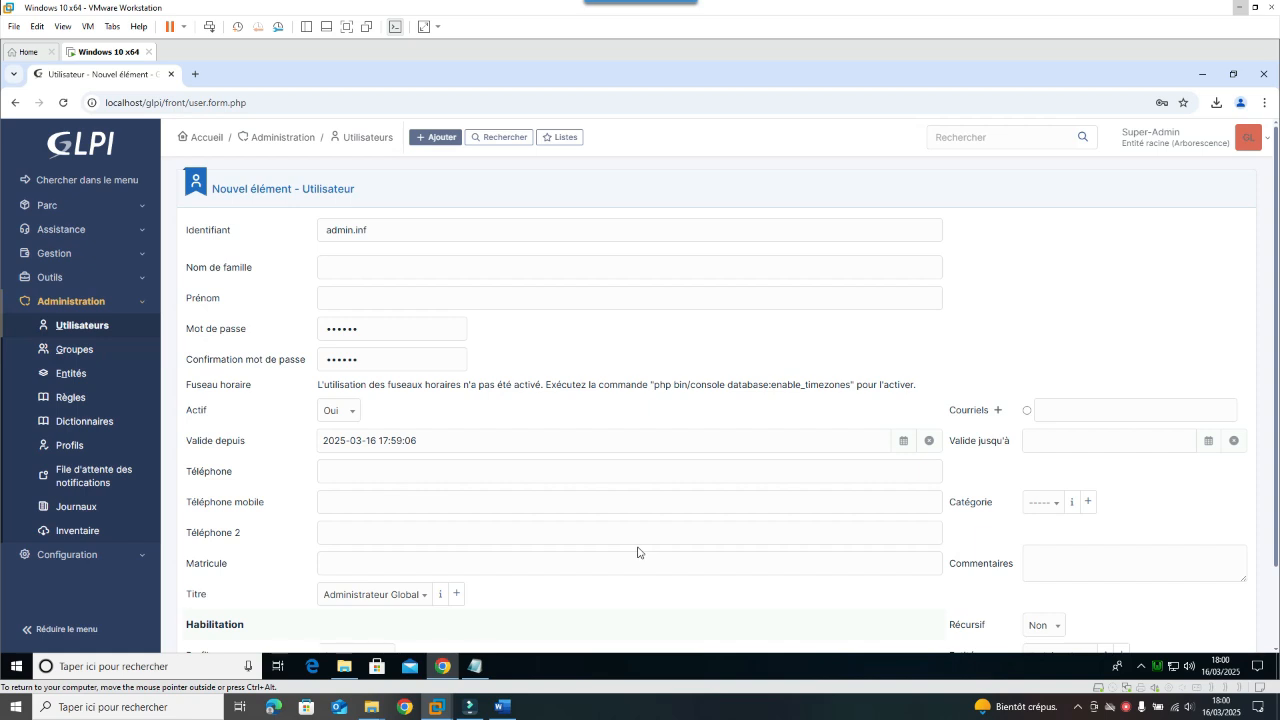
scroll(985, 550, "down", 1)
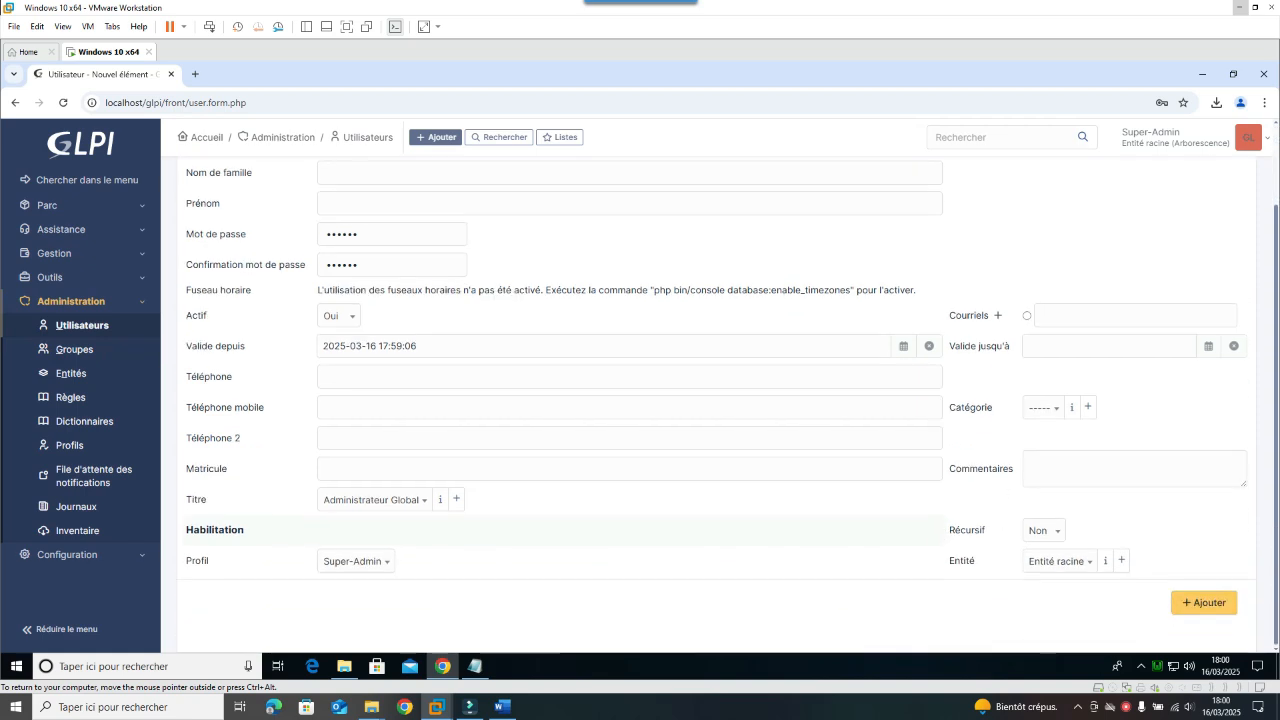
left_click(1208, 612)
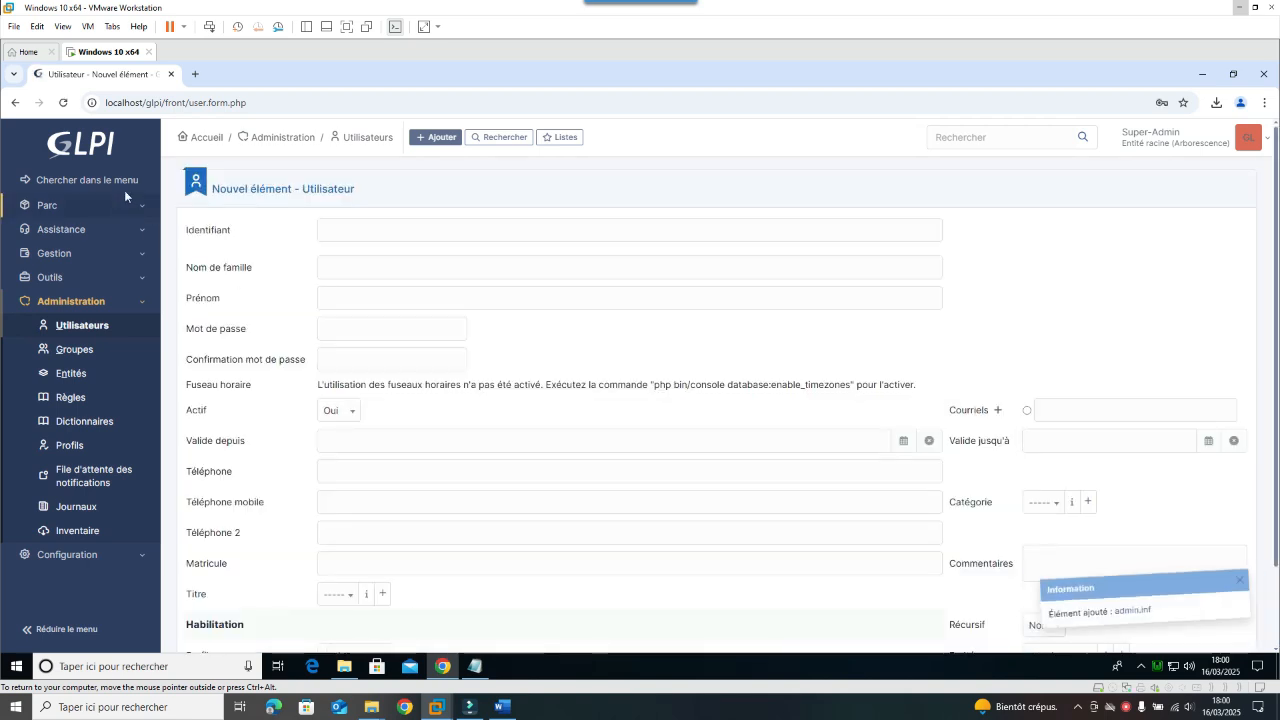
left_click(93, 150)
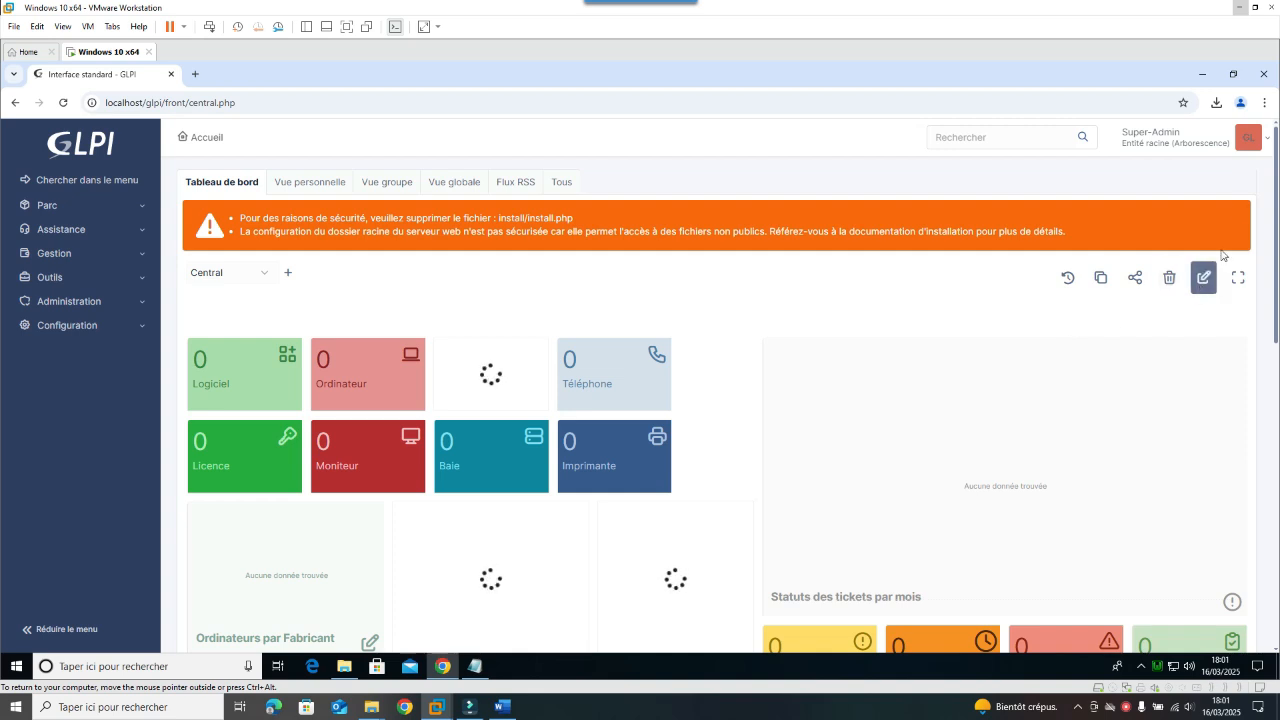
Step: Sign out of GLPI with Déconnexion from the account menu
left_click(1247, 142)
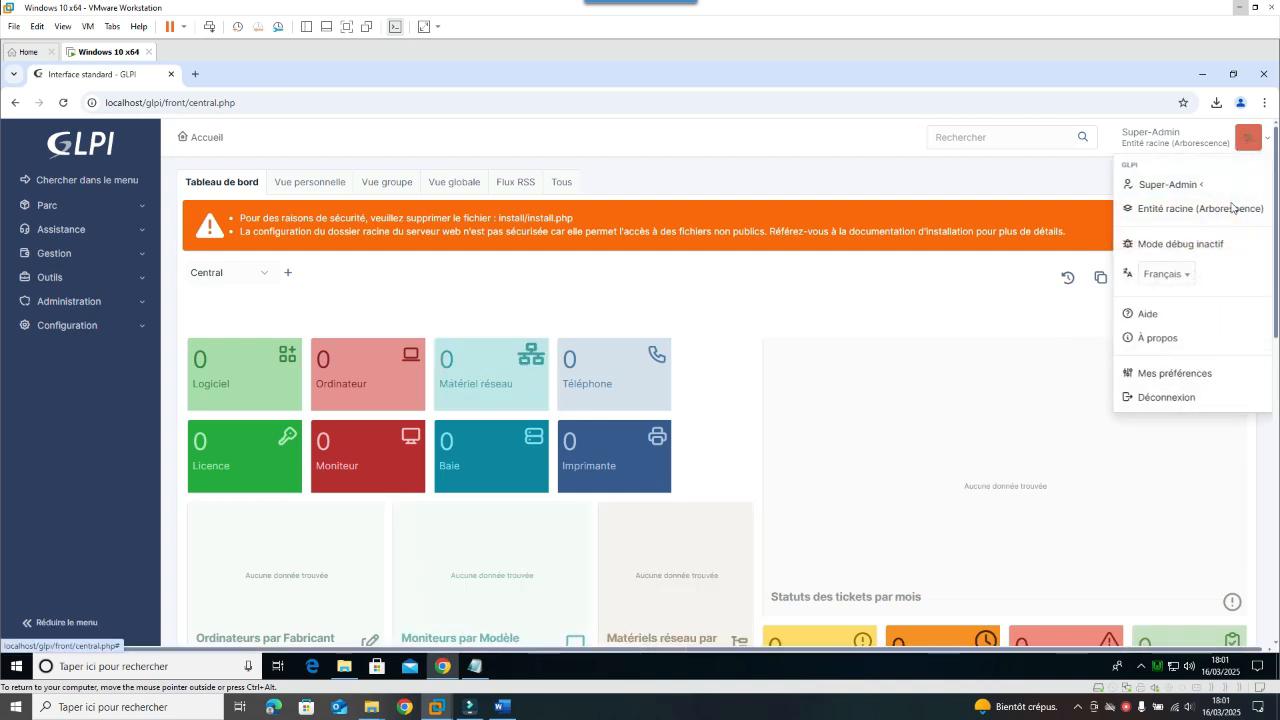
left_click(1166, 397)
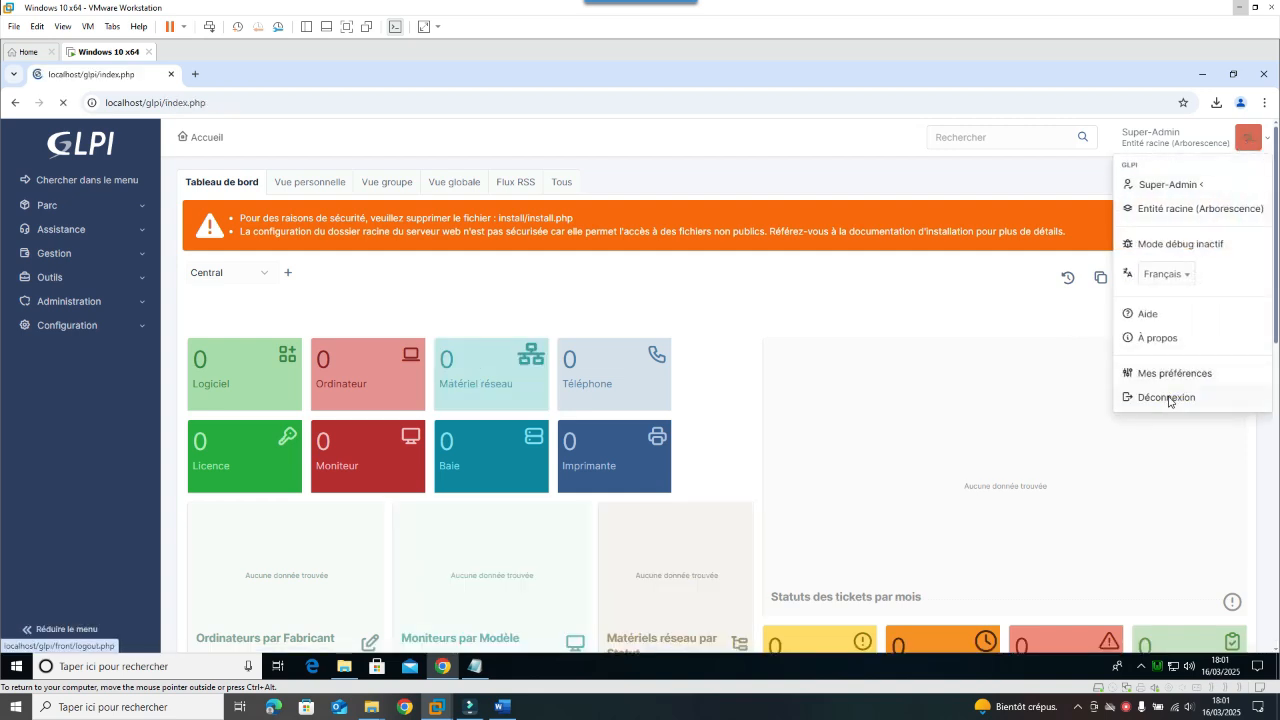
left_click(636, 379)
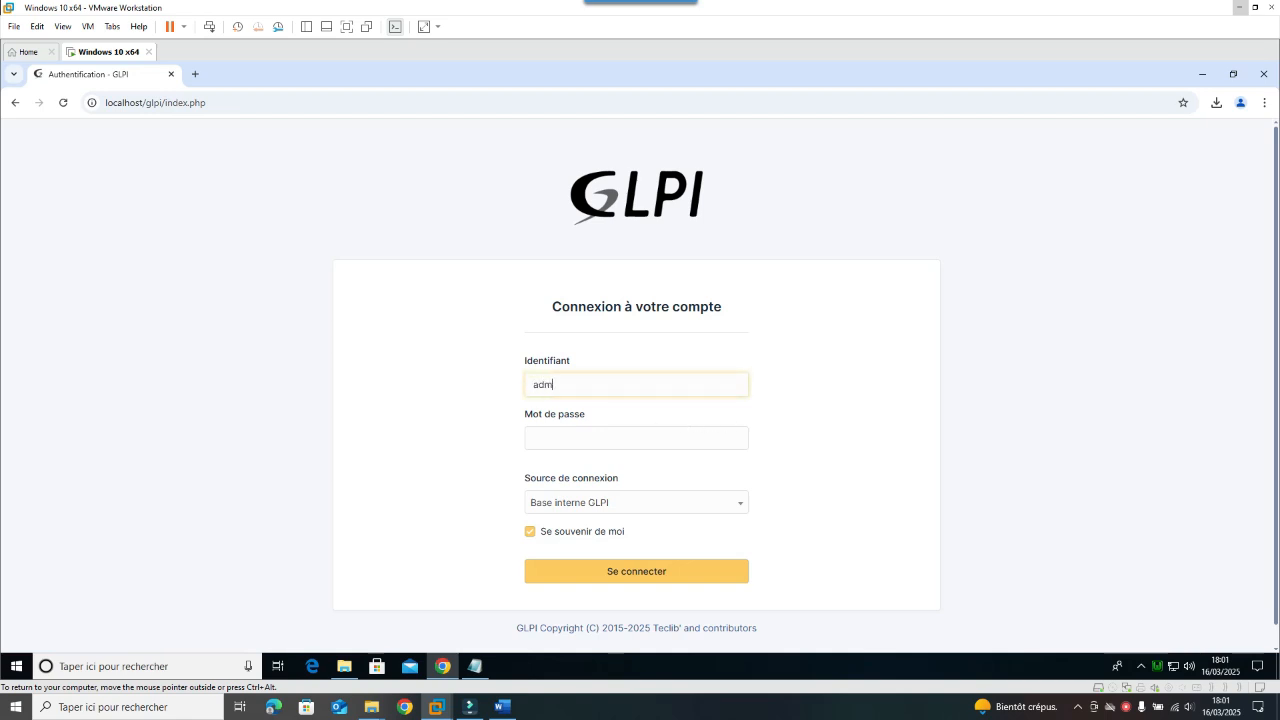
Step: Log in as admin.inf with its password
type("admin.inf•")
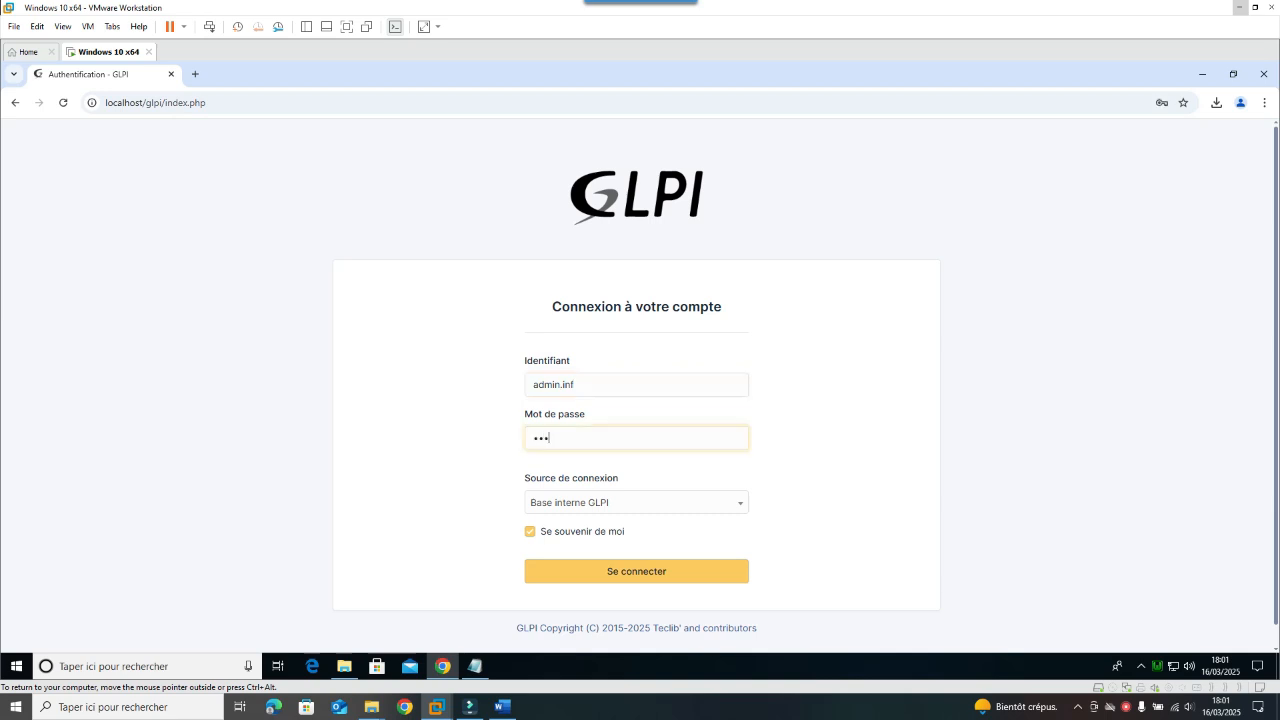
key("Return")
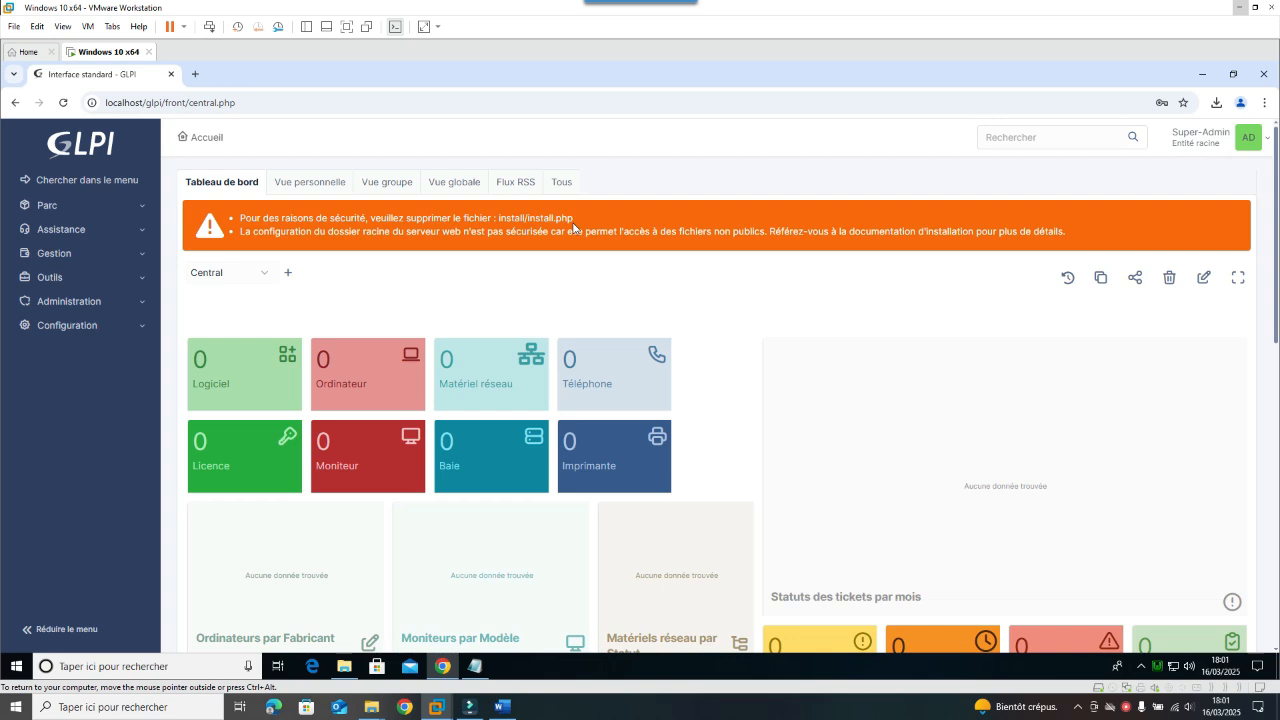
Step: Delete install.php from C:\wamp64\www\glpi\install in File Explorer
left_click(344, 666)
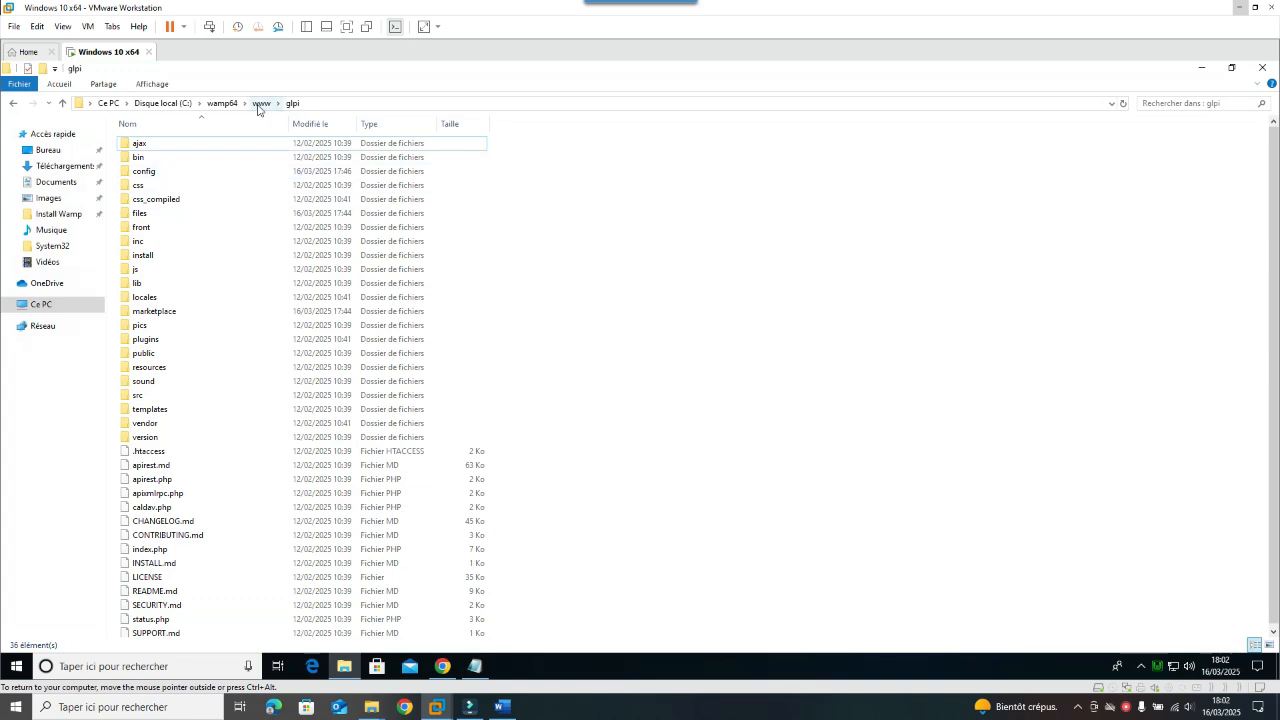
left_click(259, 104)
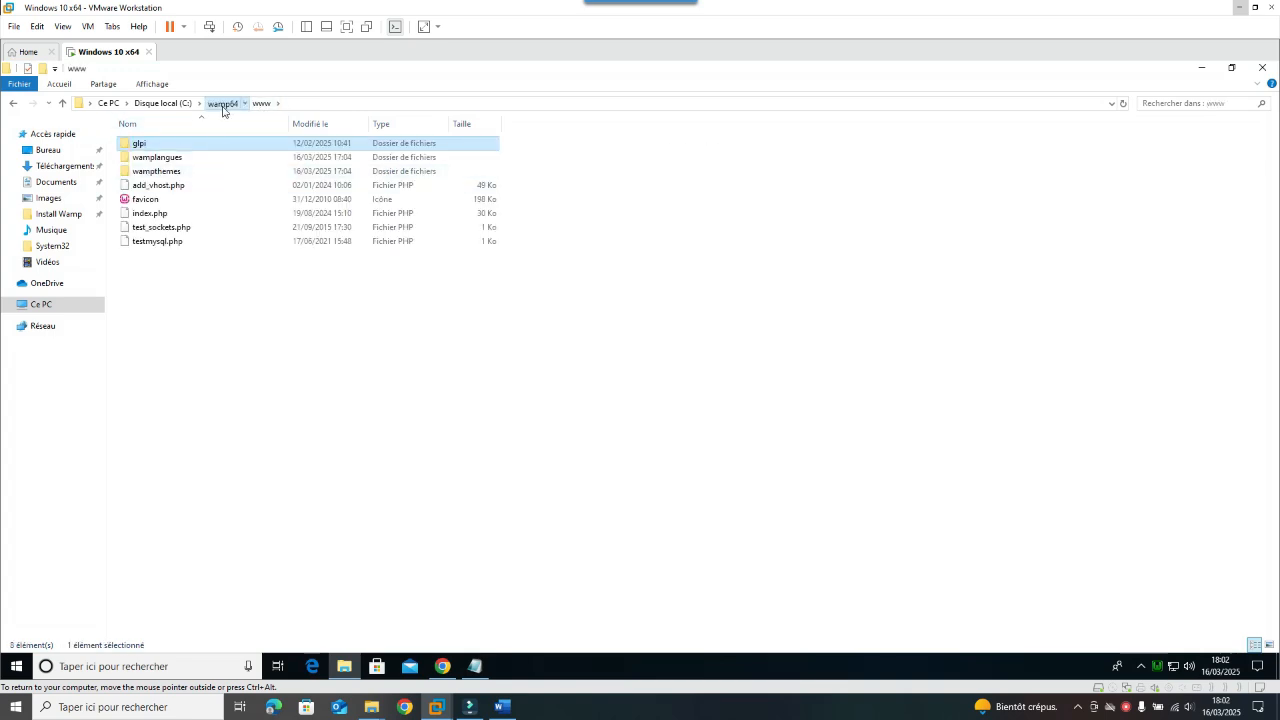
left_click(222, 105)
left_click(163, 104)
double_click(160, 202)
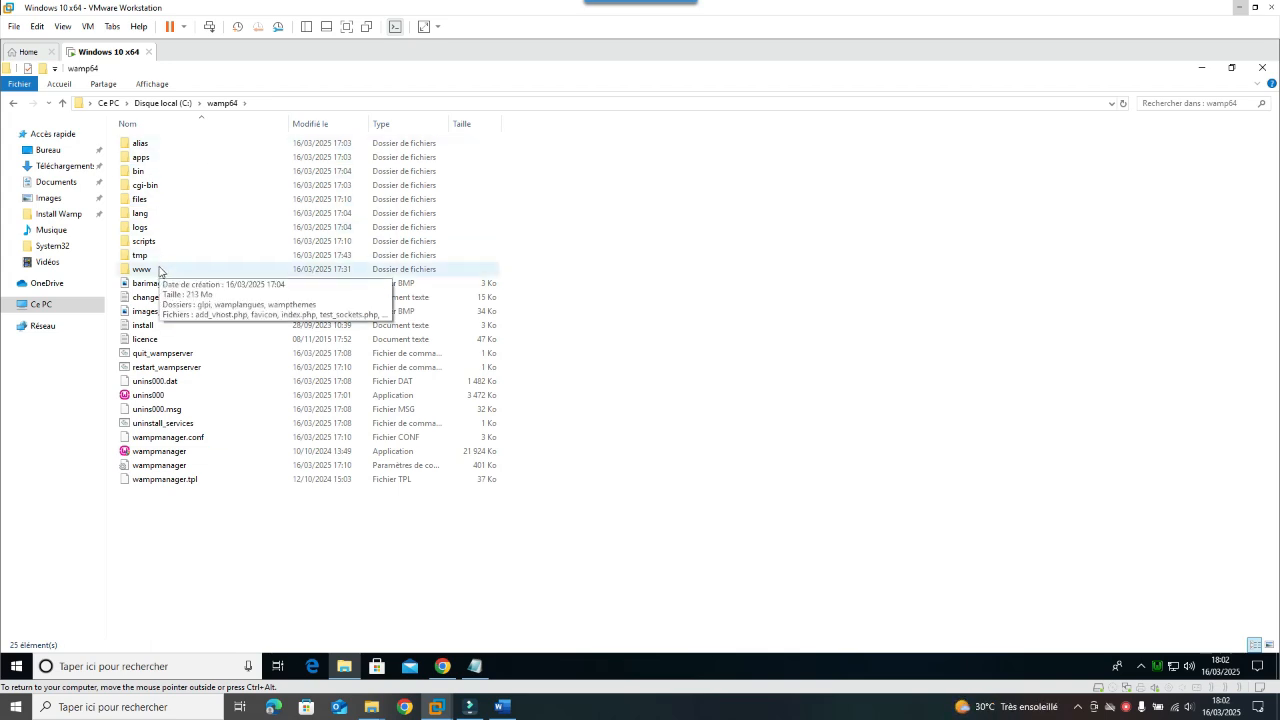
double_click(142, 270)
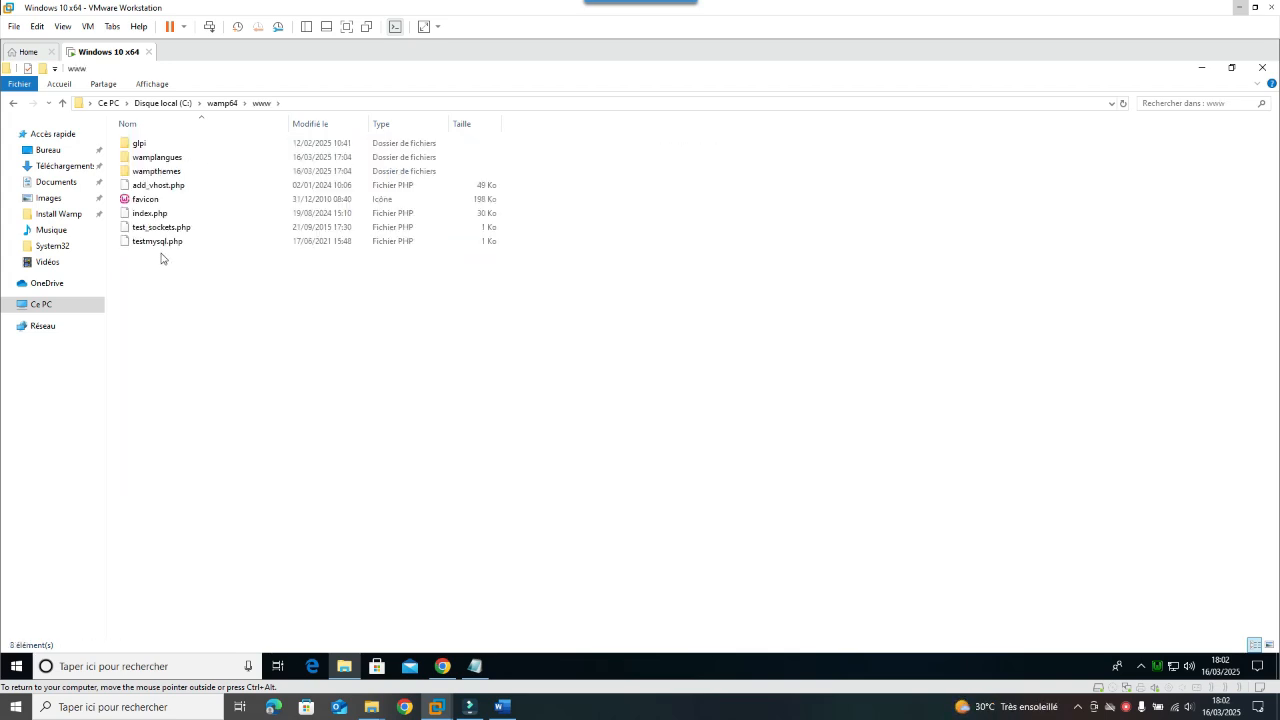
double_click(141, 146)
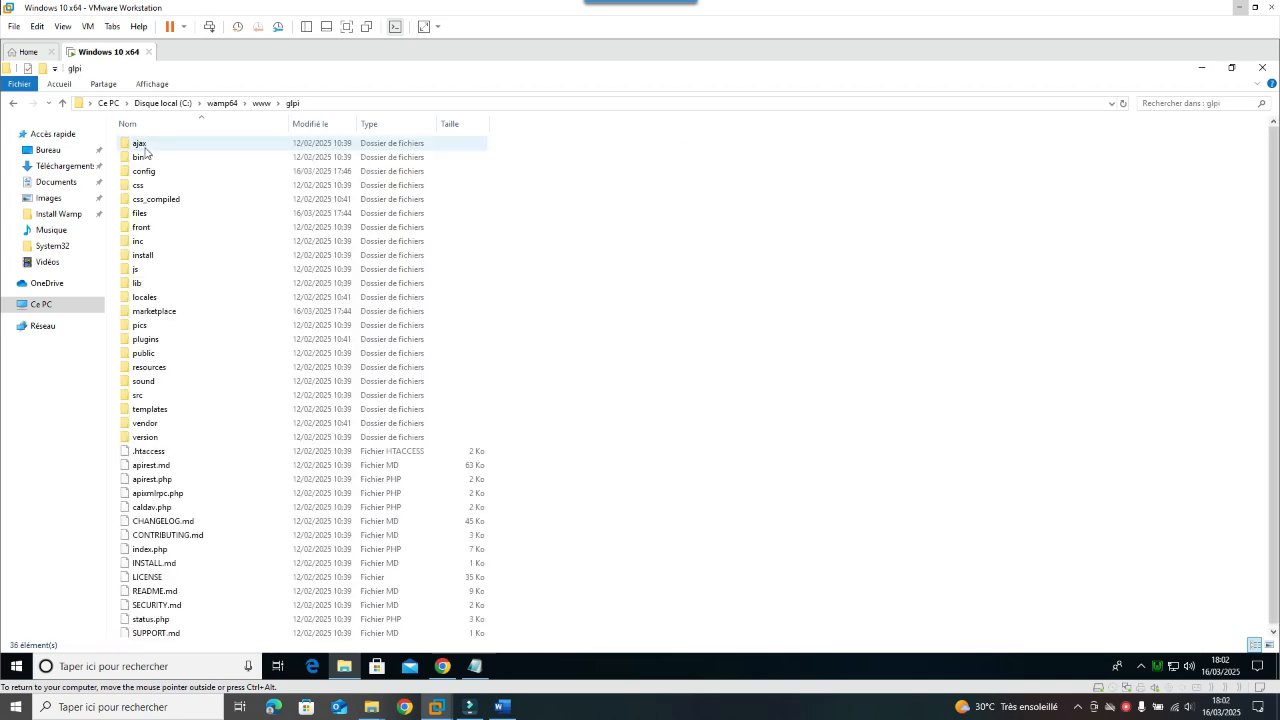
double_click(166, 259)
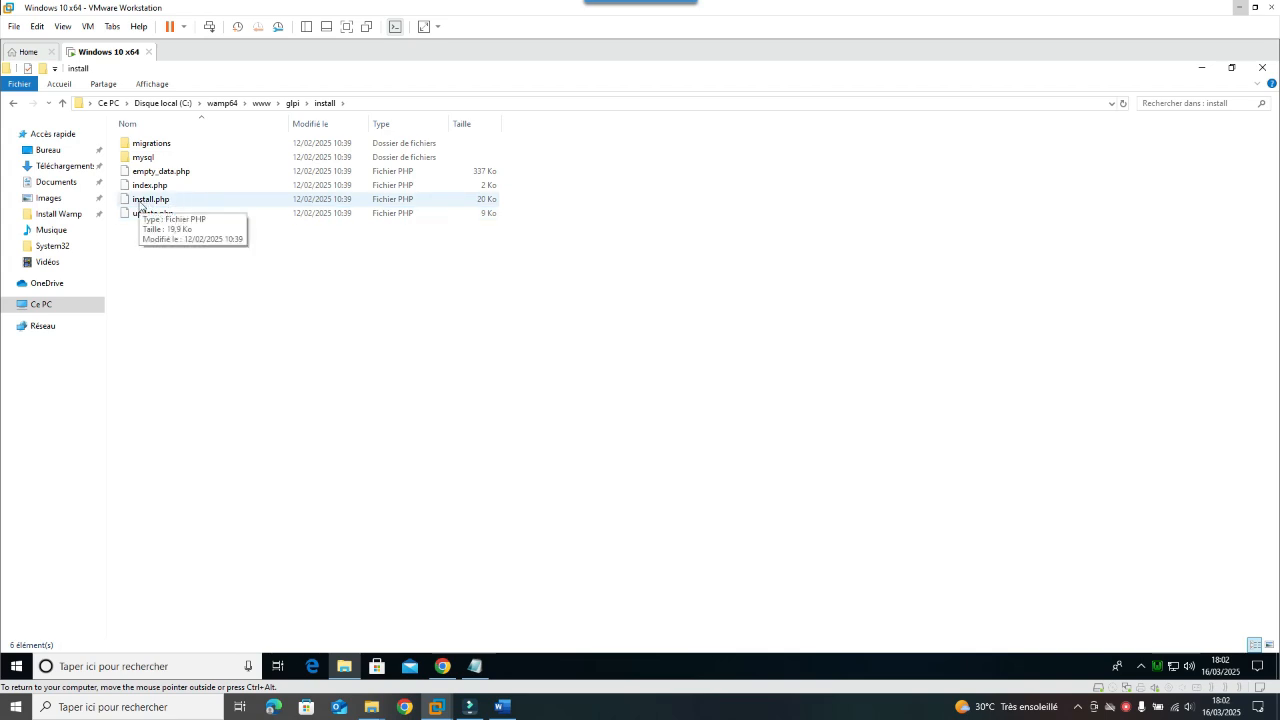
left_click(141, 202)
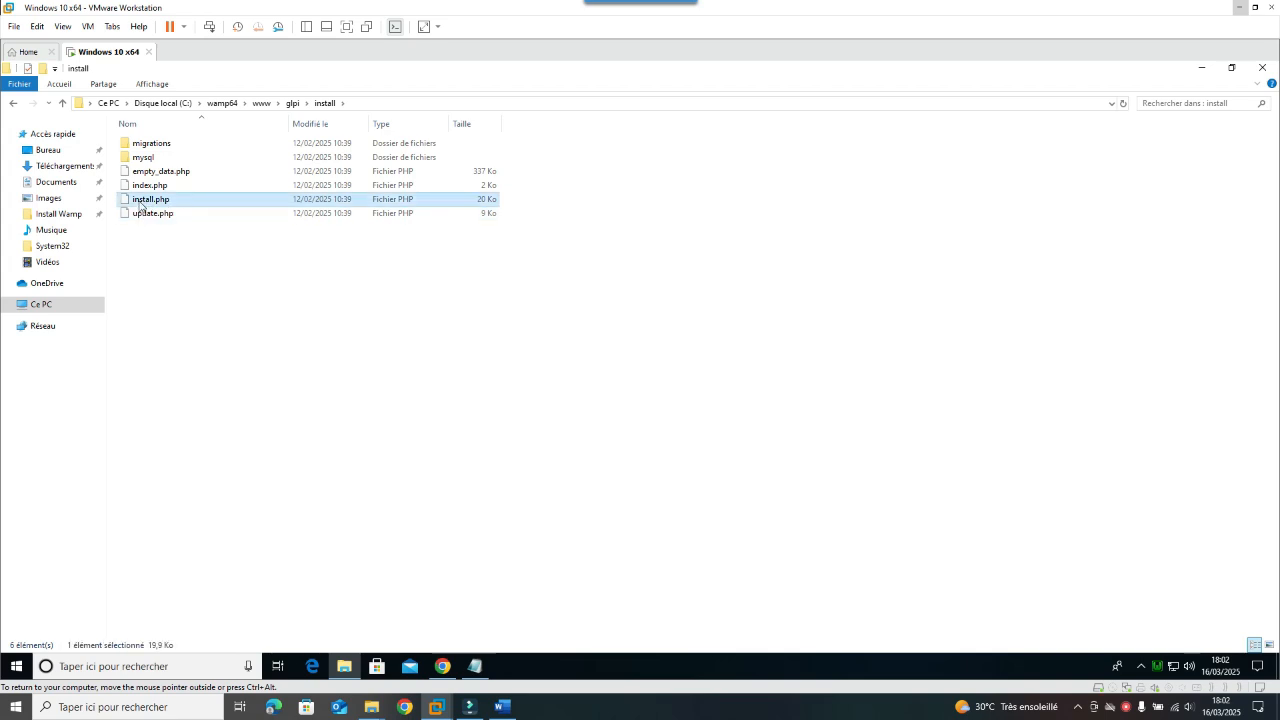
key("Delete")
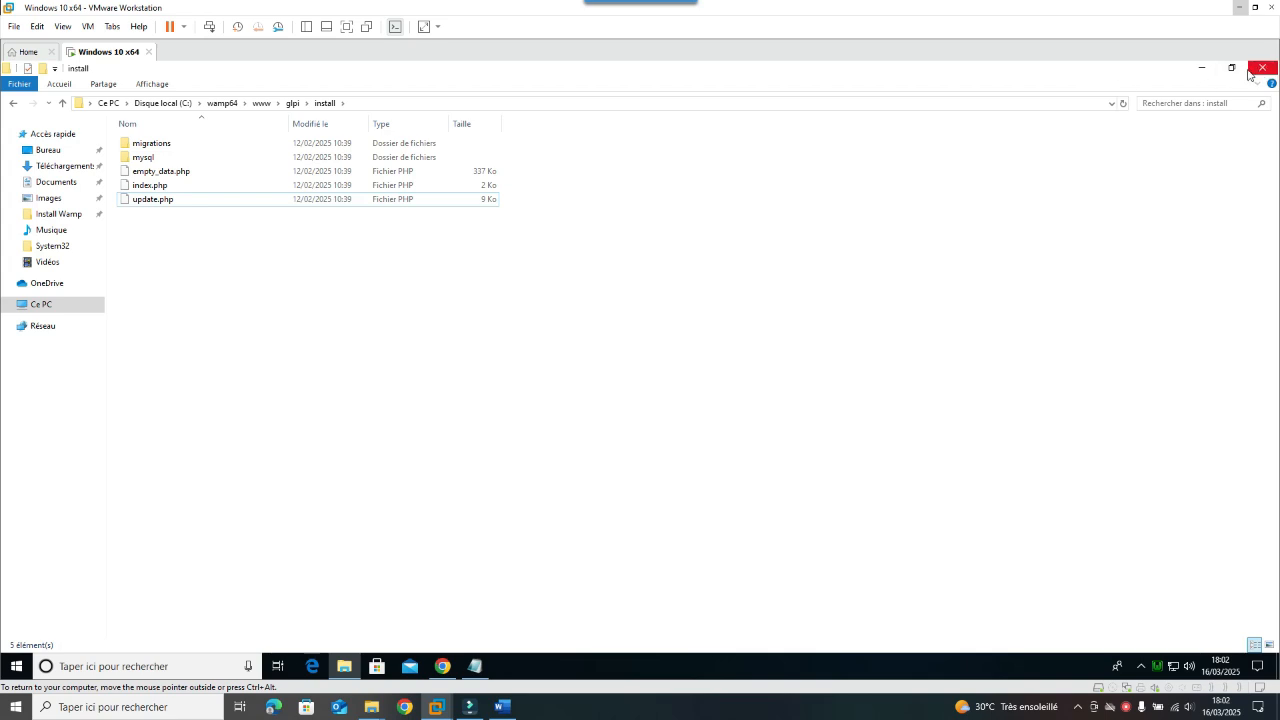
left_click(1202, 70)
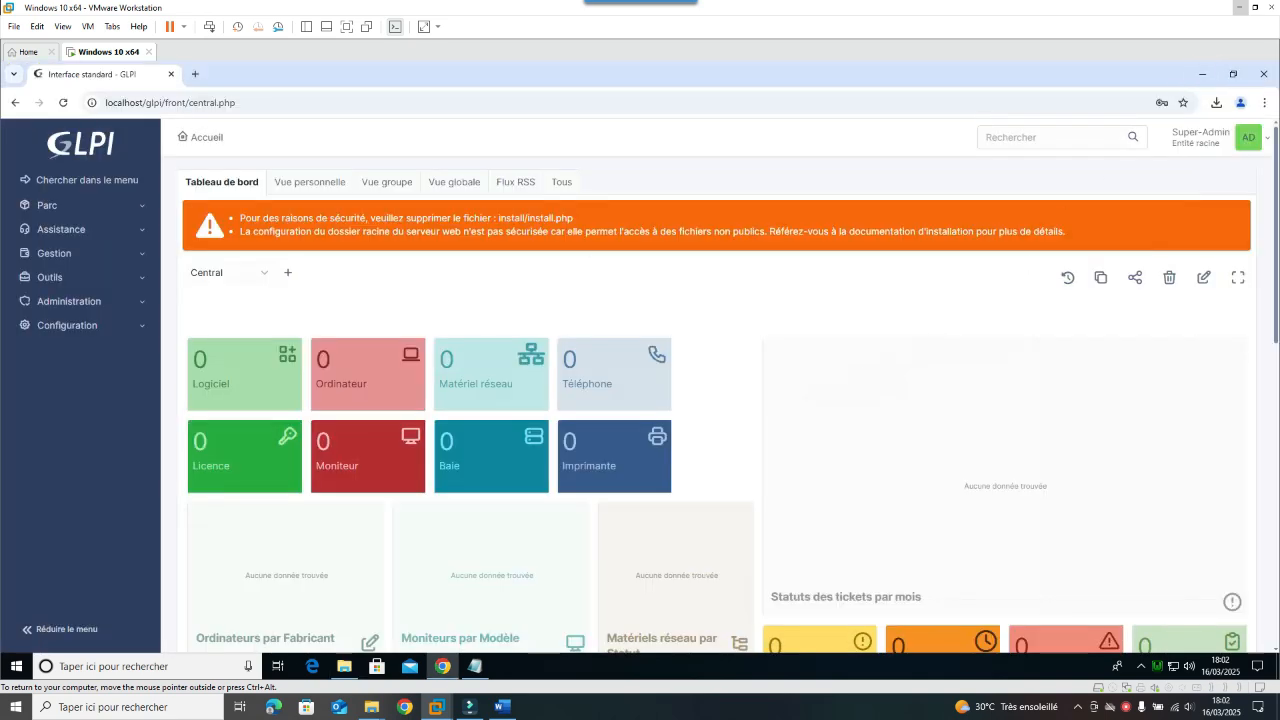
Step: Reload the GLPI dashboard and scroll through it to confirm the install.php warning is gone
left_click(62, 102)
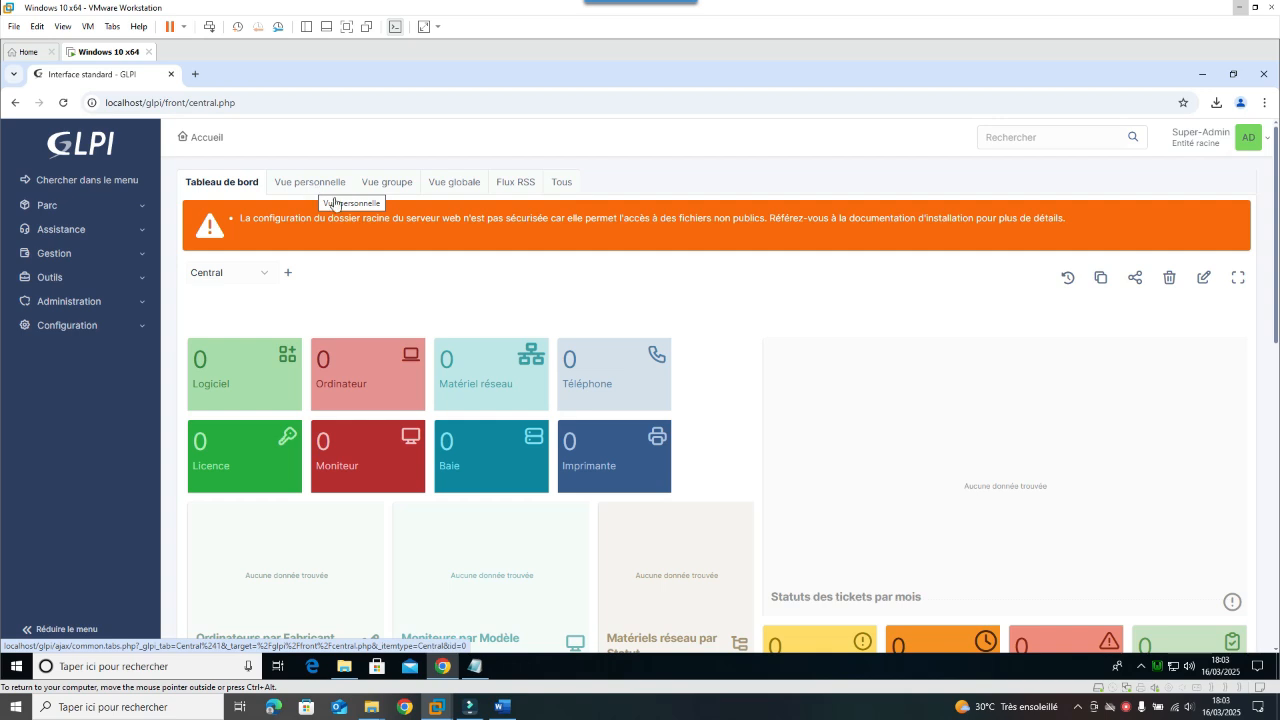
scroll(757, 449, "down", 3)
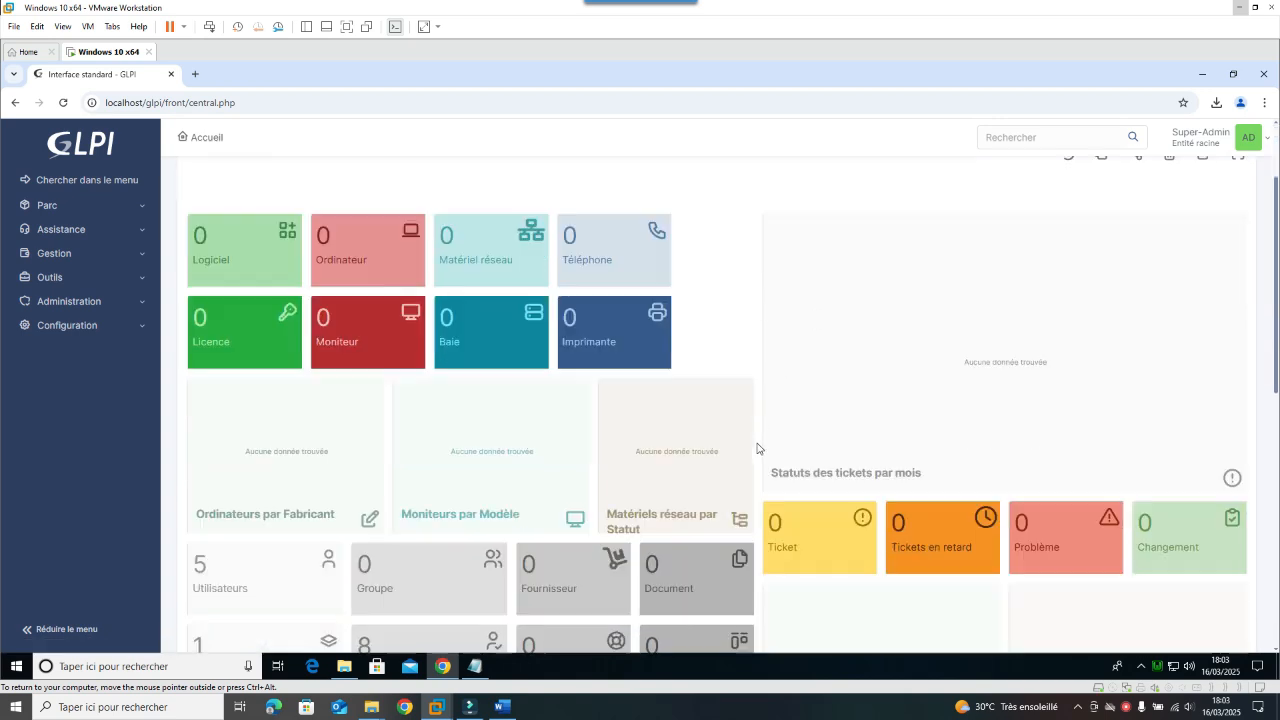
scroll(700, 445, "up", 1)
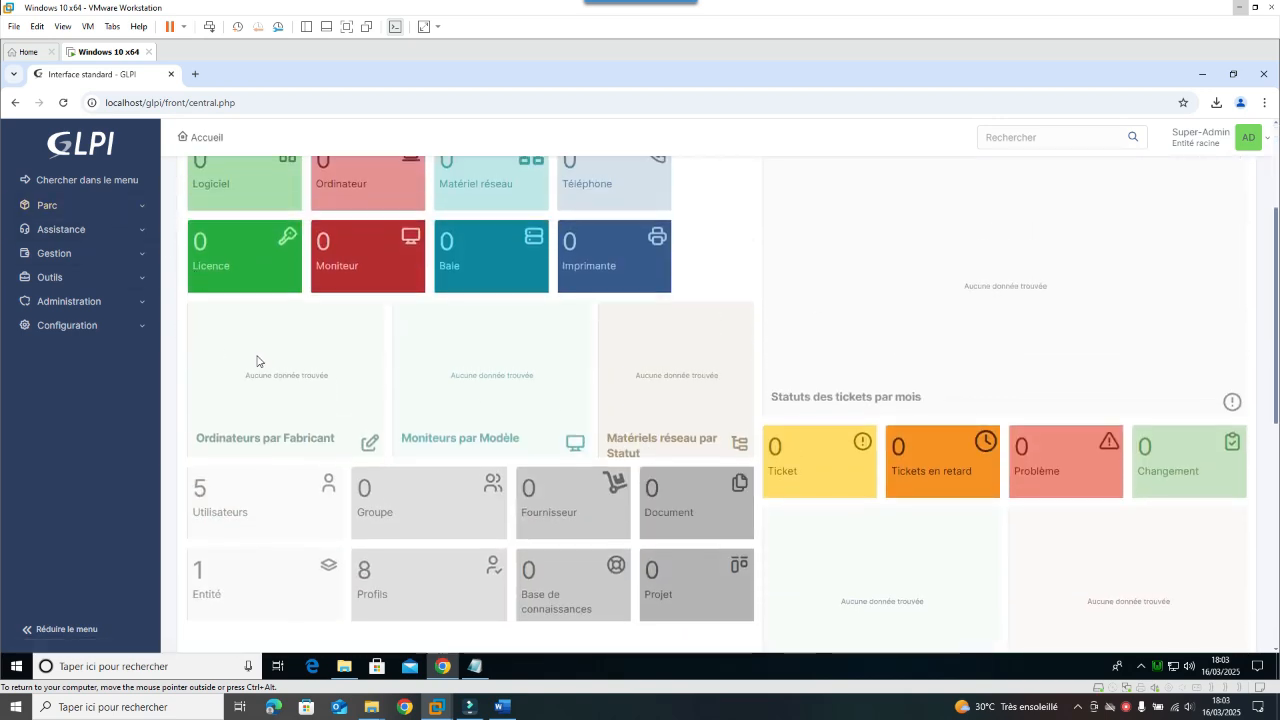
scroll(420, 380, "down", 3)
scroll(460, 386, "up", 4)
scroll(559, 398, "down", 2)
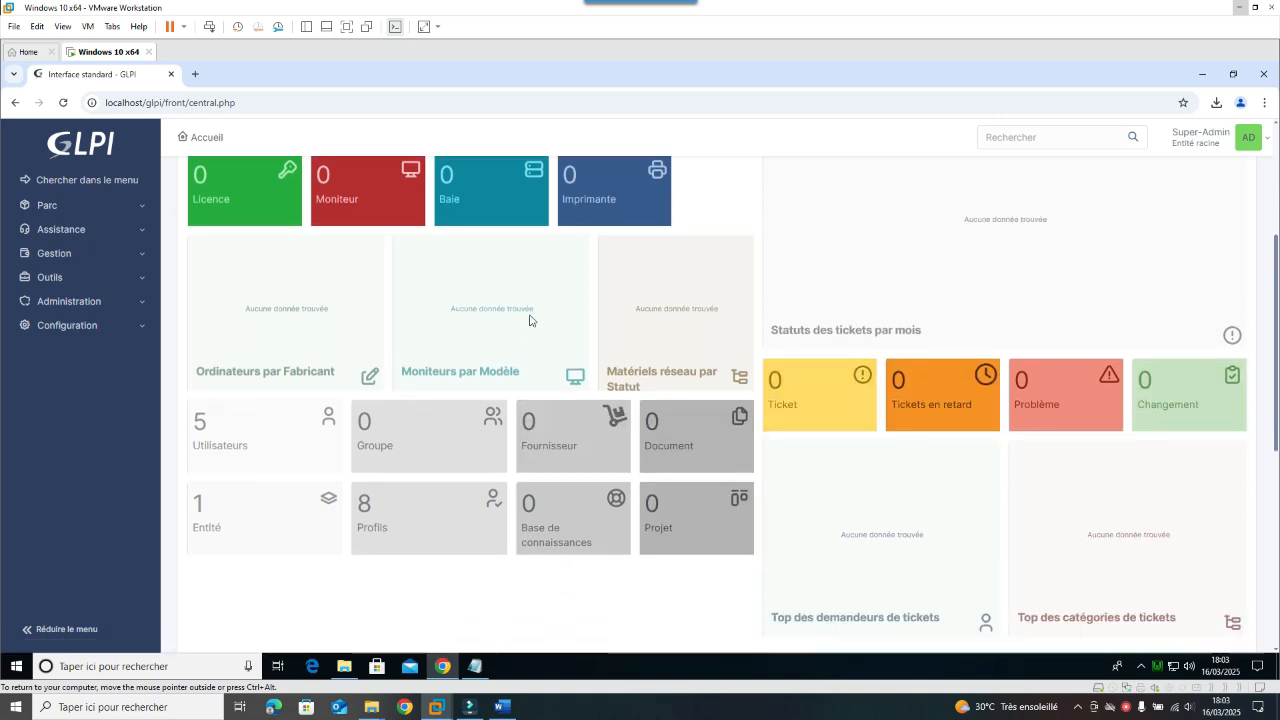
scroll(628, 435, "up", 2)
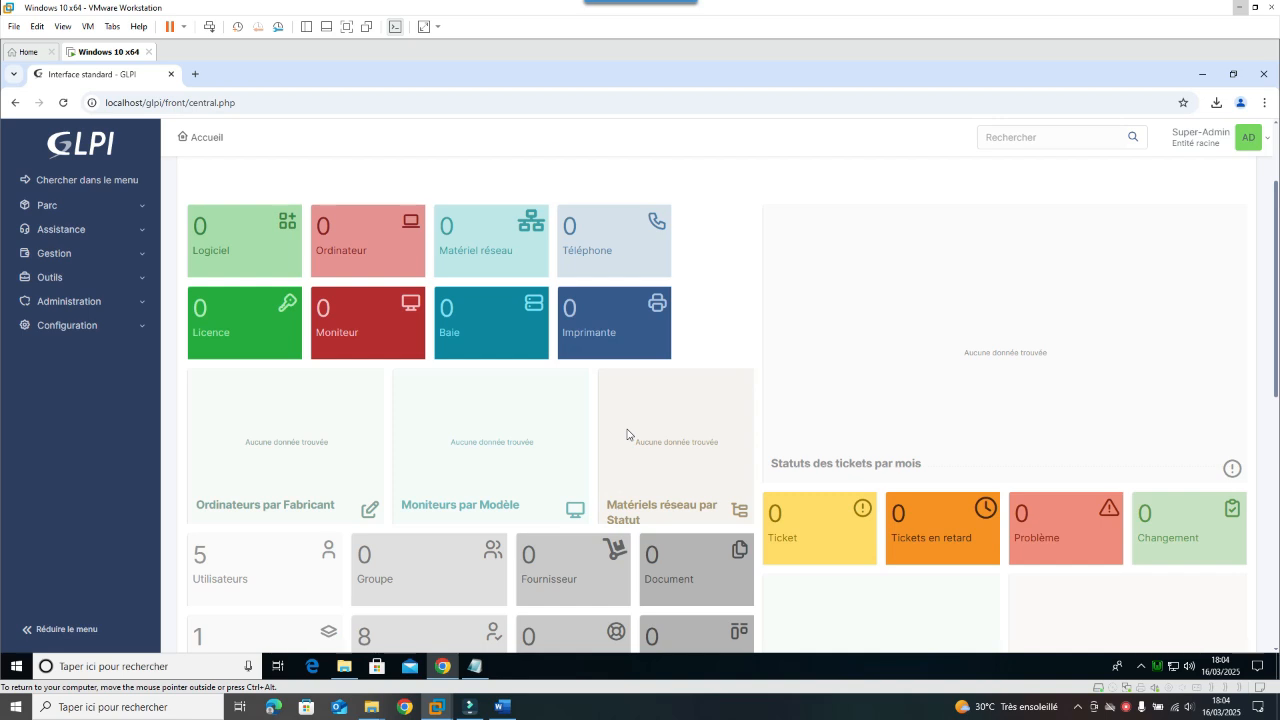
right_click(1126, 708)
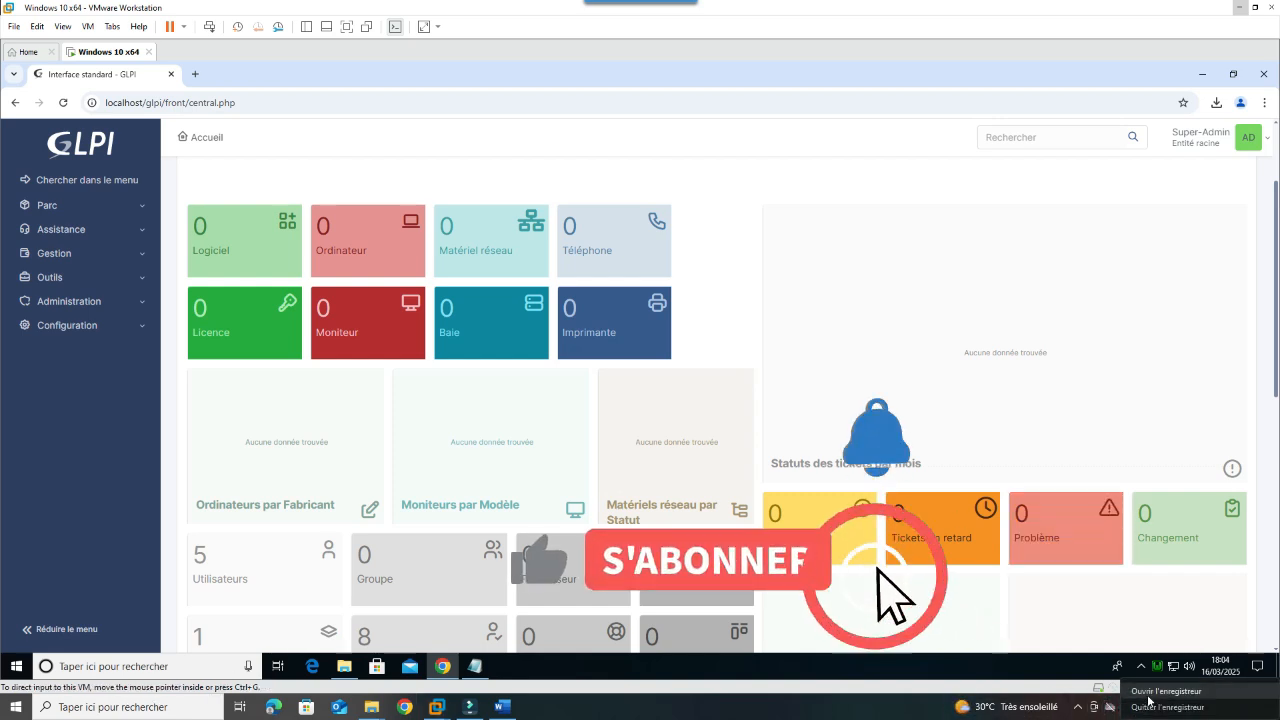
left_click(1149, 695)
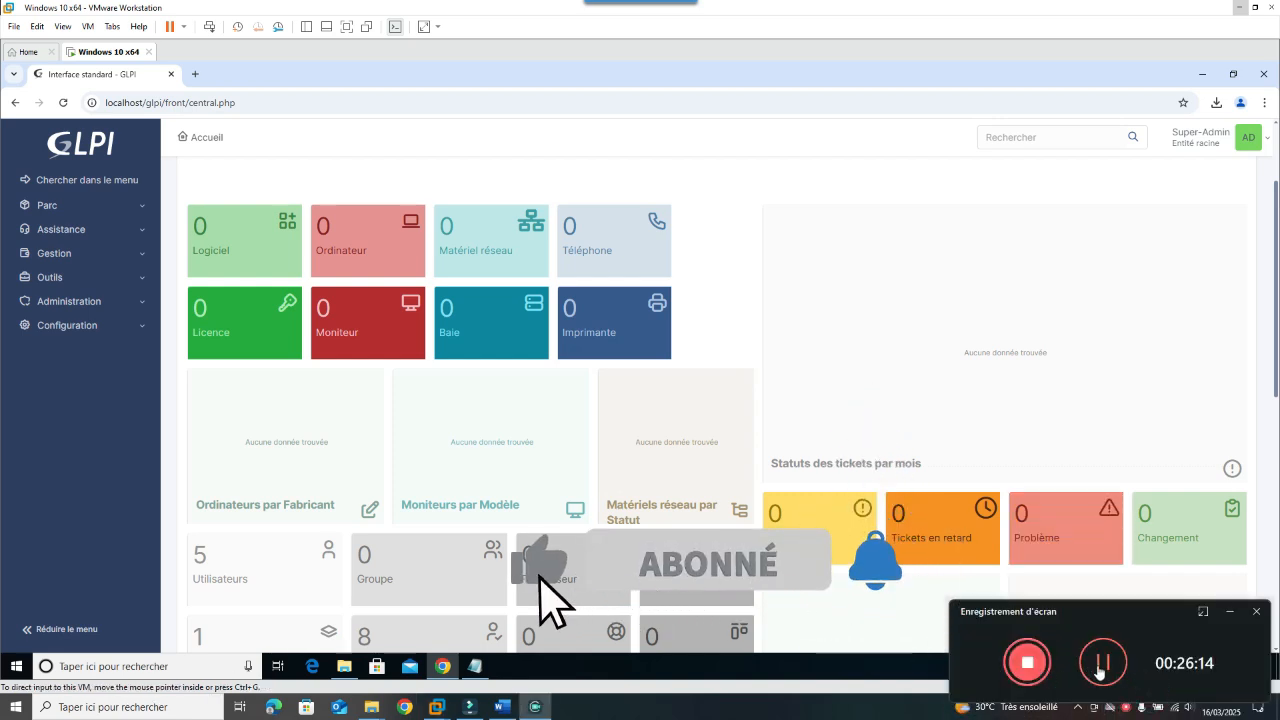